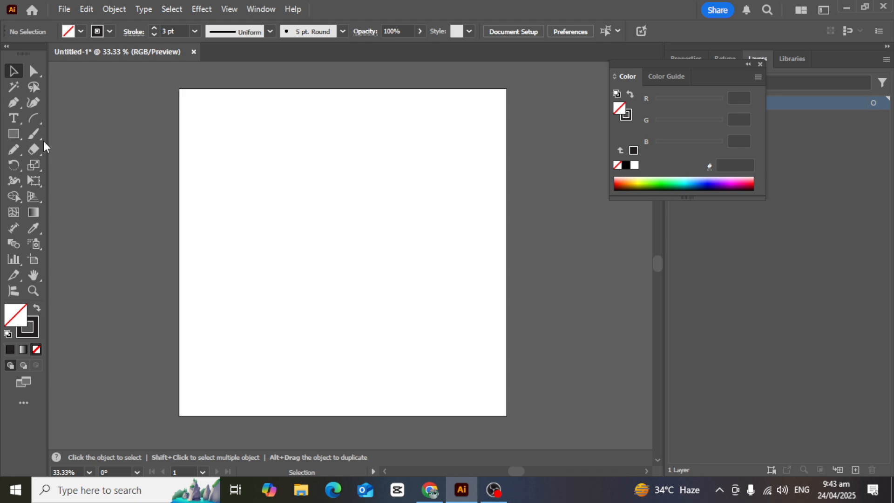
Step: Draw a closed upright petal with a rounded top and pointed base, about 73 by 182 px, using the Pen tool
drag(17, 104, 60, 103)
click(307, 218)
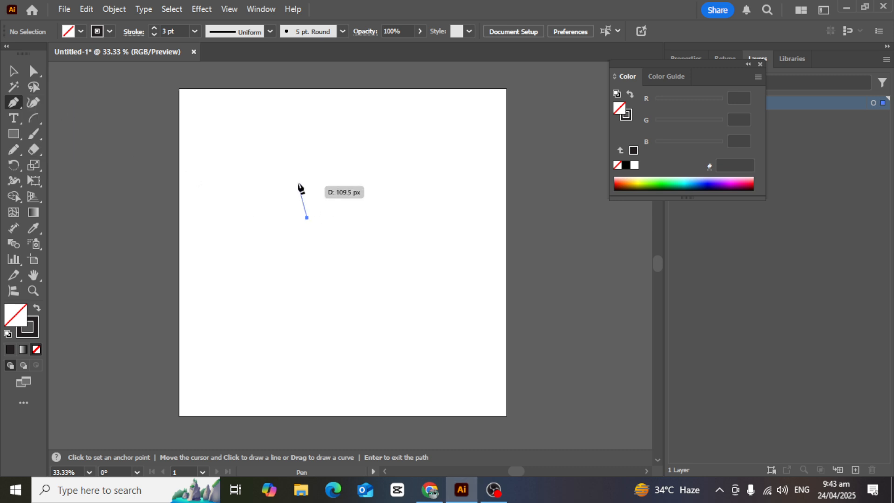
click(297, 174)
key(ctrl+z)
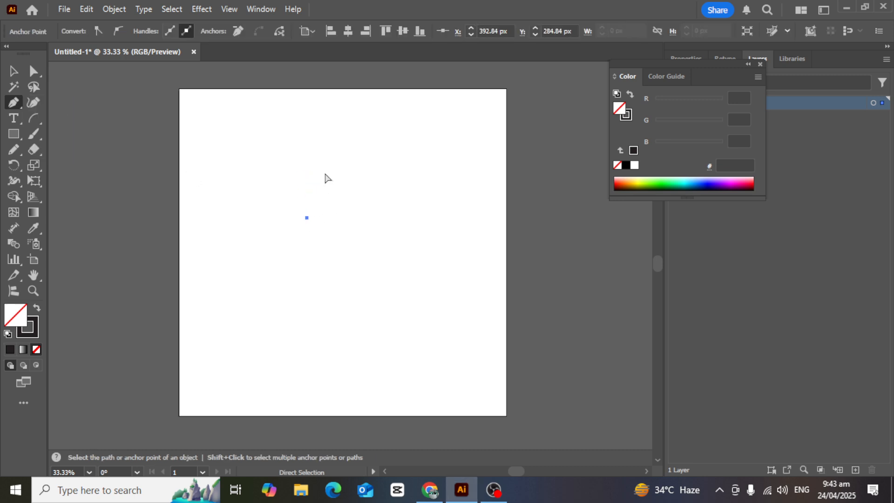
drag(307, 163, 330, 165)
key(alt)
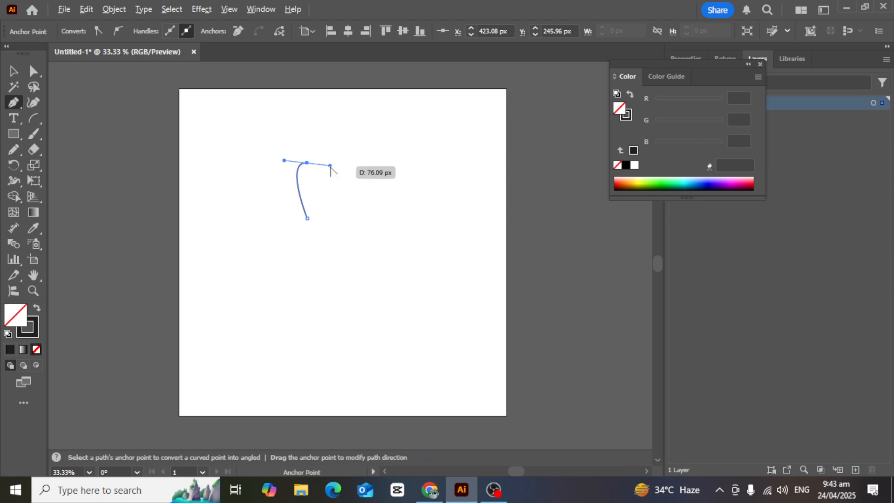
drag(330, 165, 329, 163)
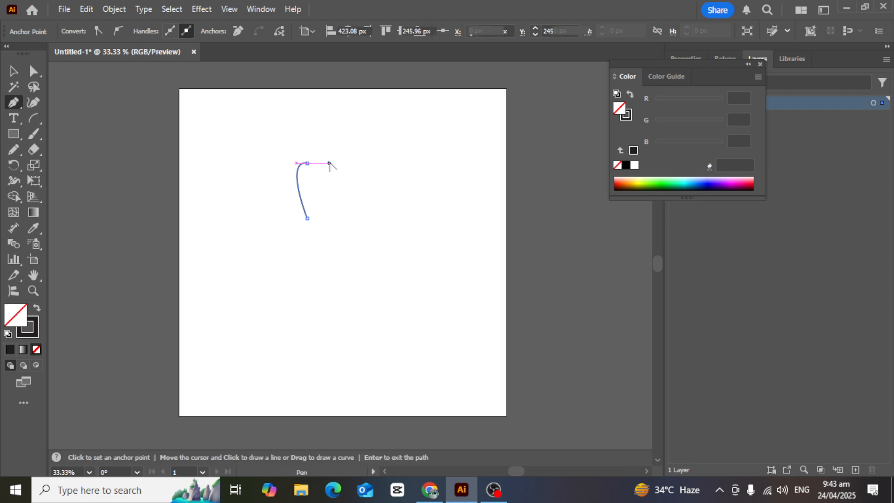
click(309, 219)
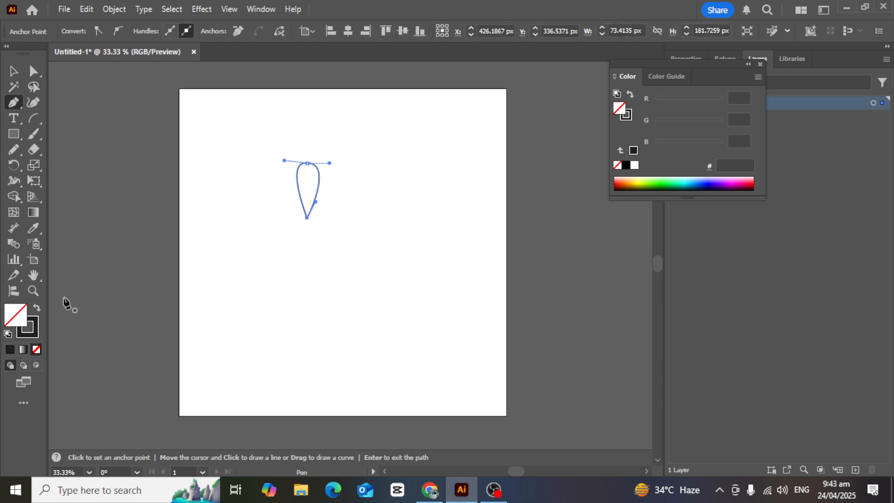
Step: Swap the petal's fill and stroke so it is solid dark without an outline, and move it slightly to the right
click(37, 308)
click(13, 73)
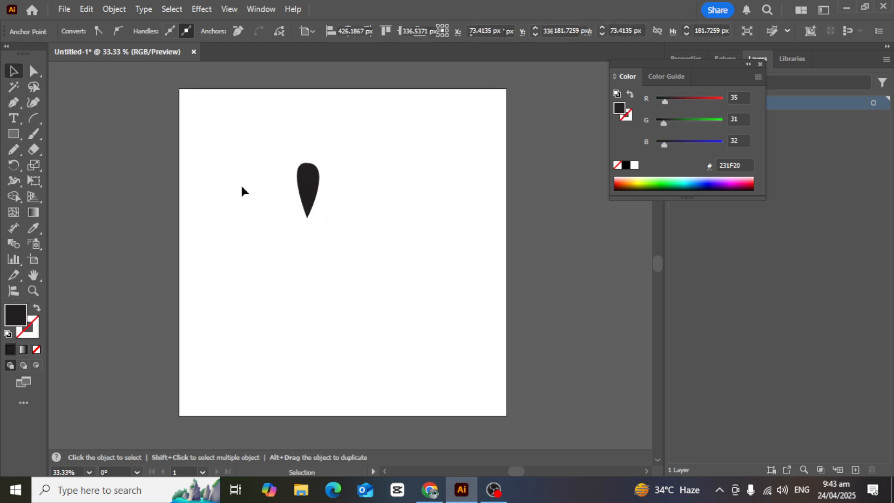
click(241, 192)
drag(309, 185, 339, 191)
scroll(334, 198, up, 1)
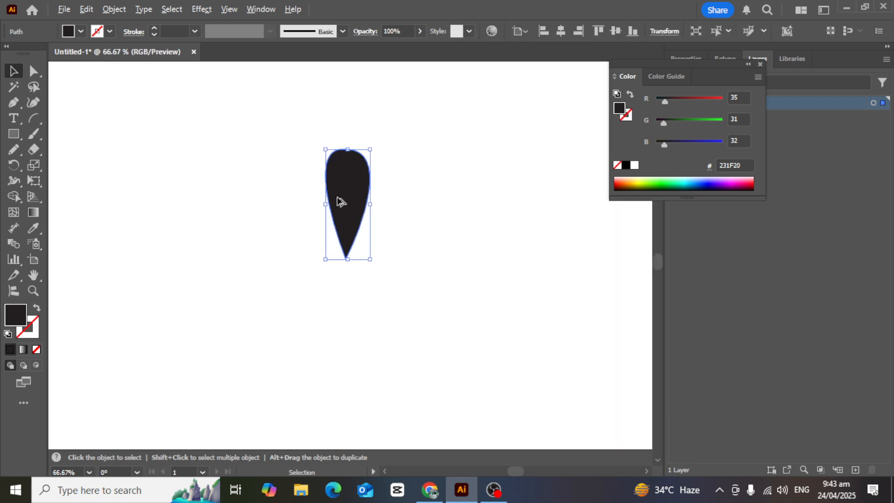
scroll(65, 179, down, 1)
click(13, 166)
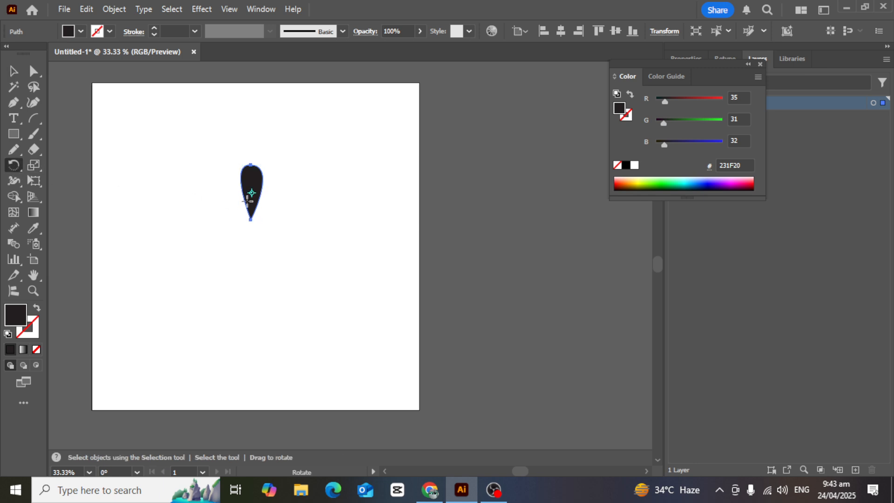
scroll(249, 205, up, 1)
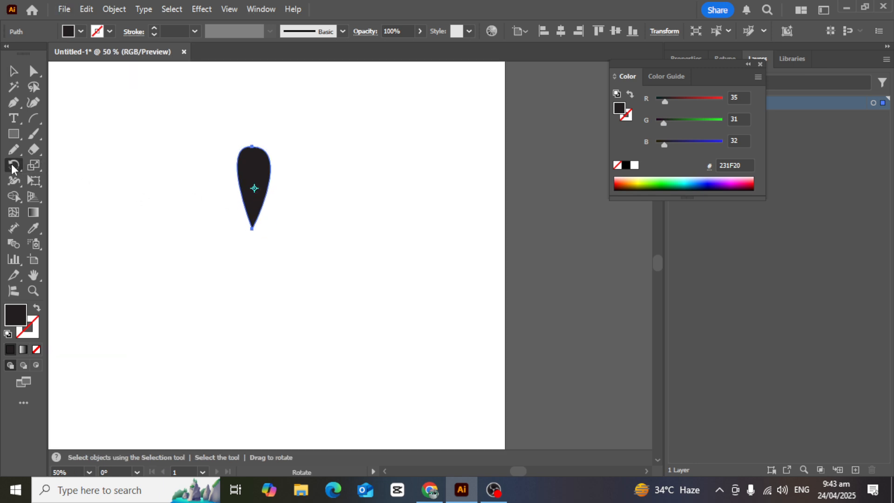
alt+click(252, 228)
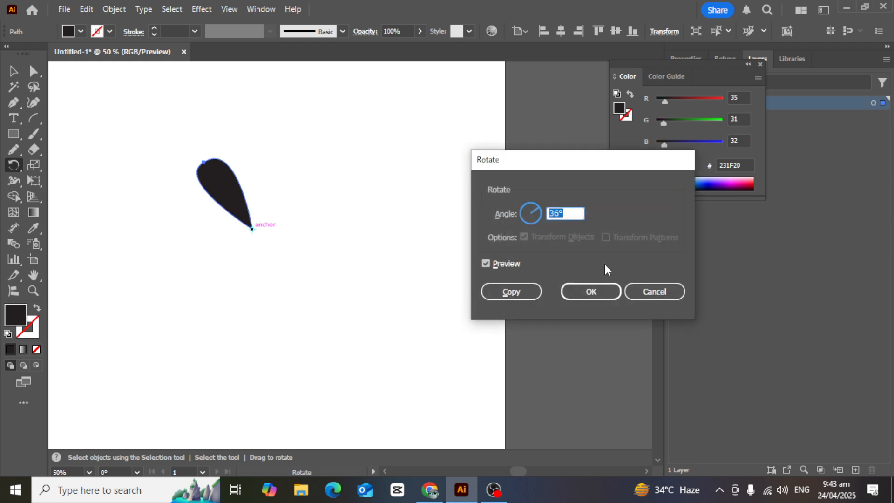
click(652, 291)
key(v)
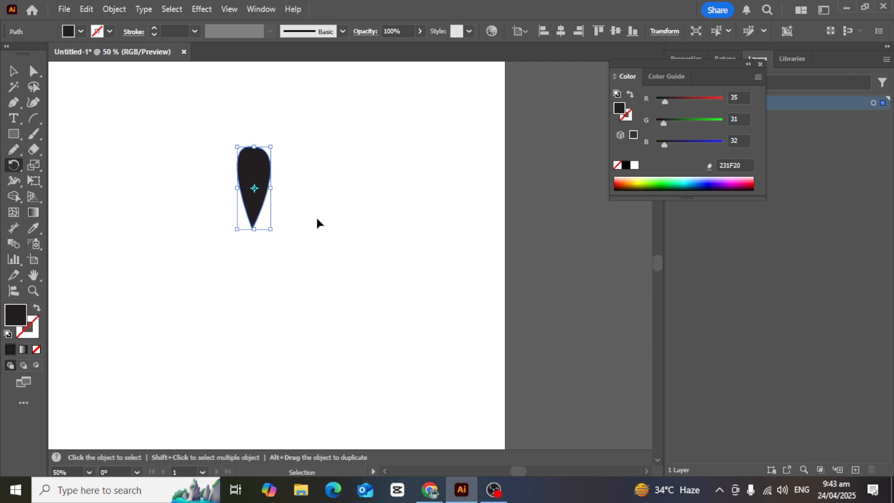
Step: Create a copy of the petal rotated by 360/12 degrees around its pointed bottom anchor
key(r)
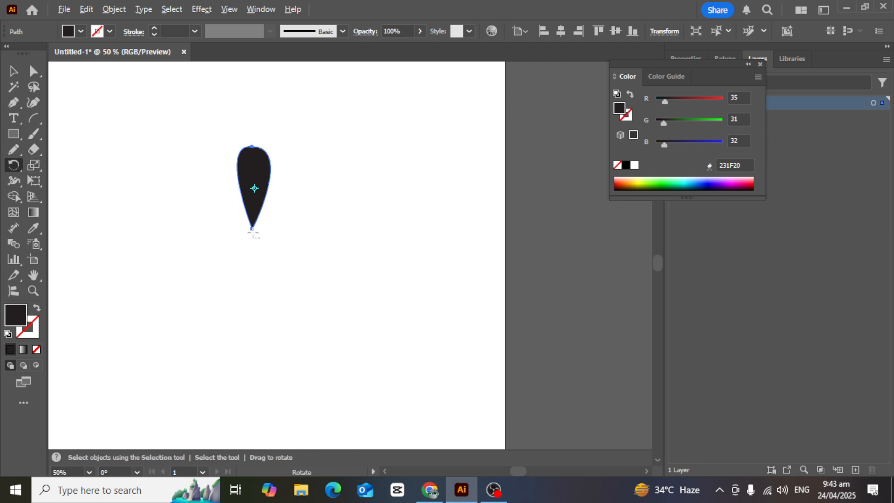
alt+click(252, 228)
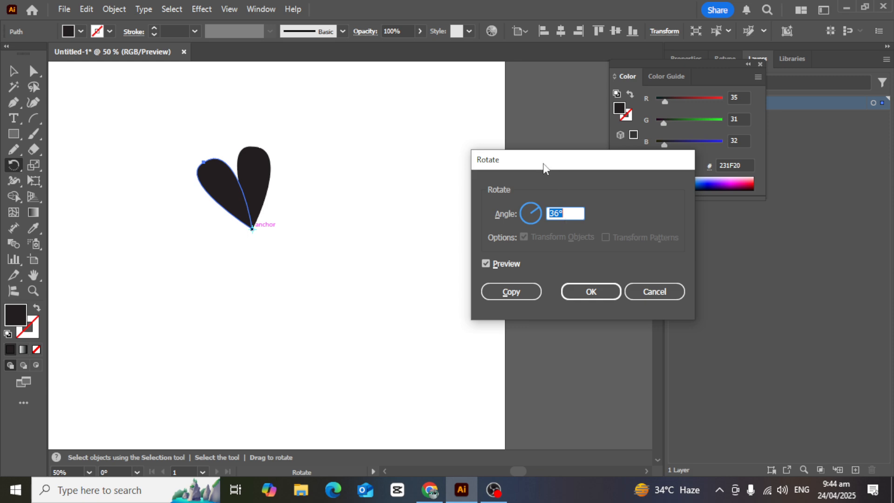
drag(543, 162, 540, 143)
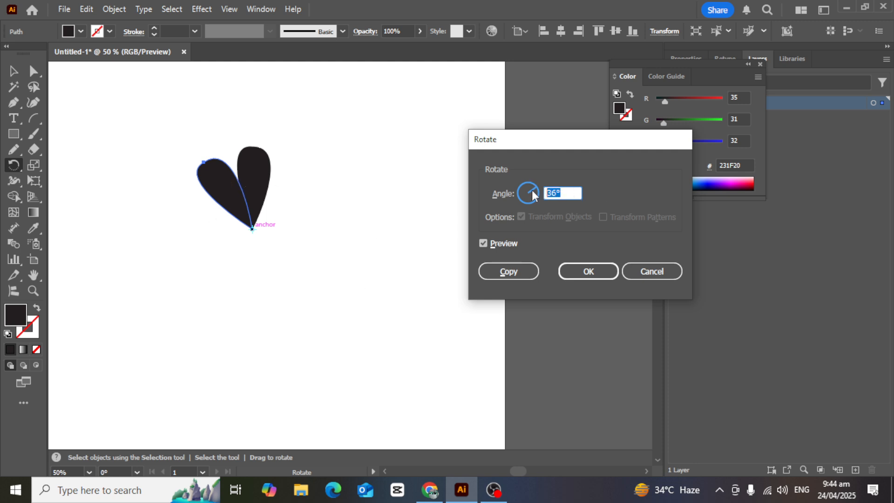
text(360/12)
click(509, 272)
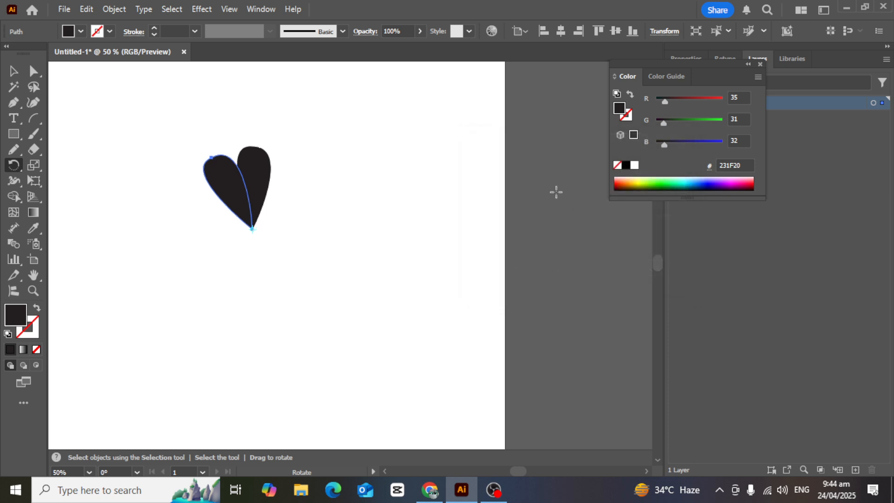
Step: Repeat the petal's rotated copy ten more times to complete a full twelve-petal flower
key(ctrl+d)
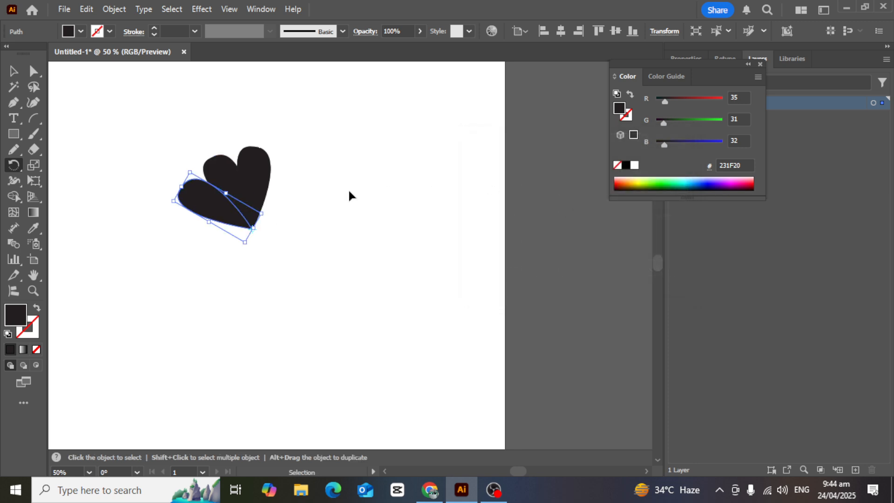
key(ctrl+d)
key(ctrl+d)
key(ctrl+d)
key(ctrl+d)
key(ctrl+d)
key(ctrl+d)
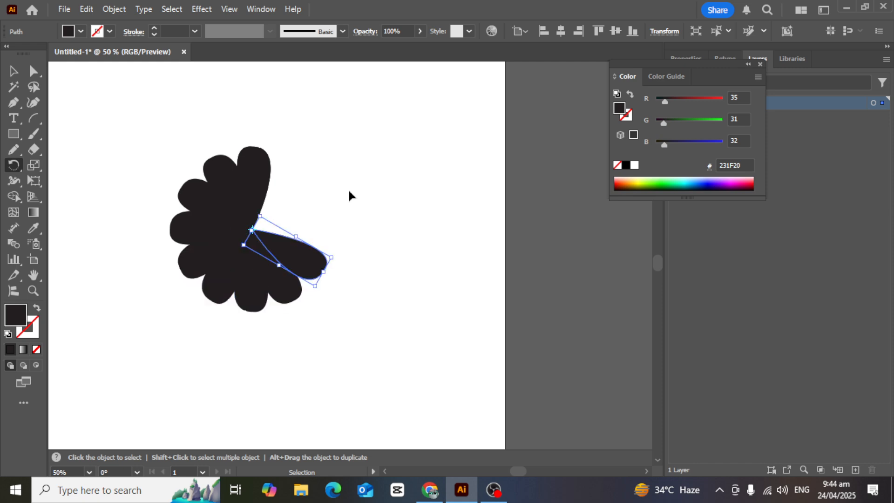
key(ctrl+d)
key(ctrl+d)
key(ctrl+d)
key(r)
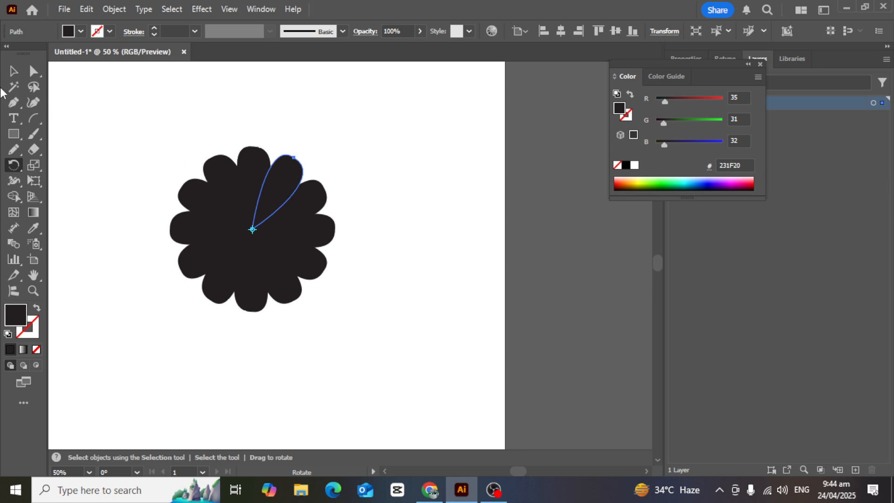
Step: Group all the petals and move the flower to the upper-left area of the artboard
click(13, 71)
click(178, 158)
drag(178, 159, 386, 348)
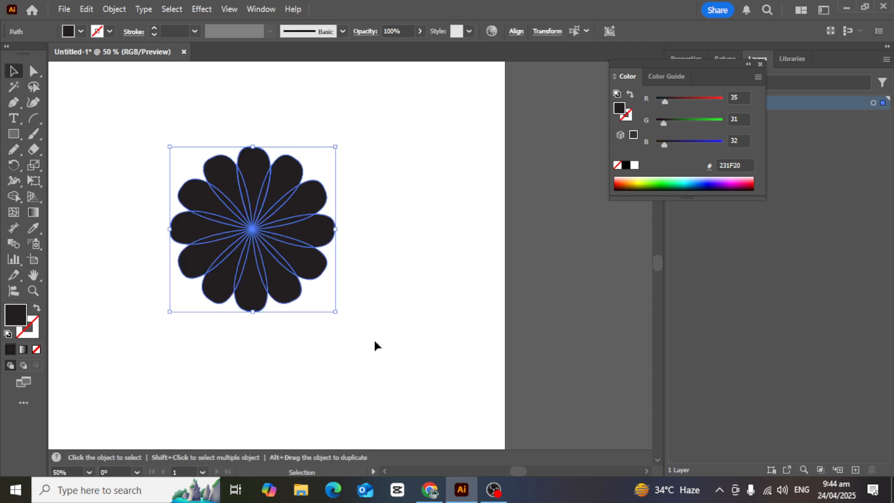
key(ctrl+minus)
key(ctrl+minus)
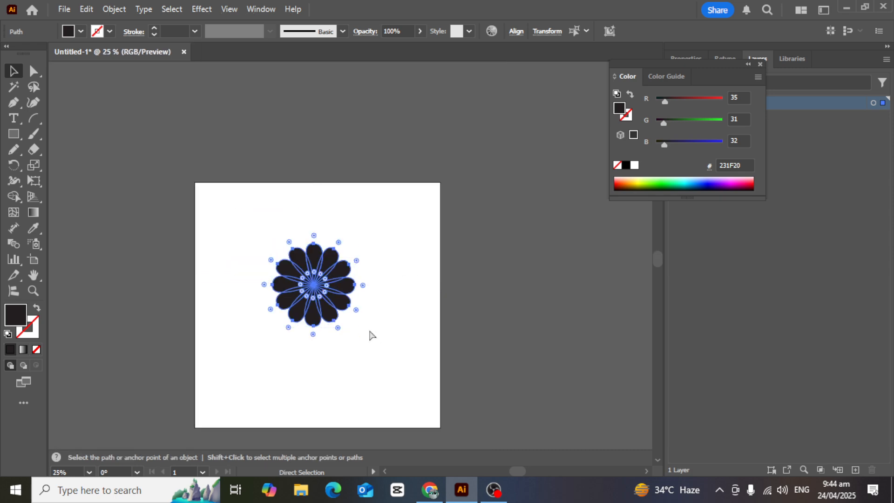
key(ctrl+g)
scroll(356, 297, up, 1)
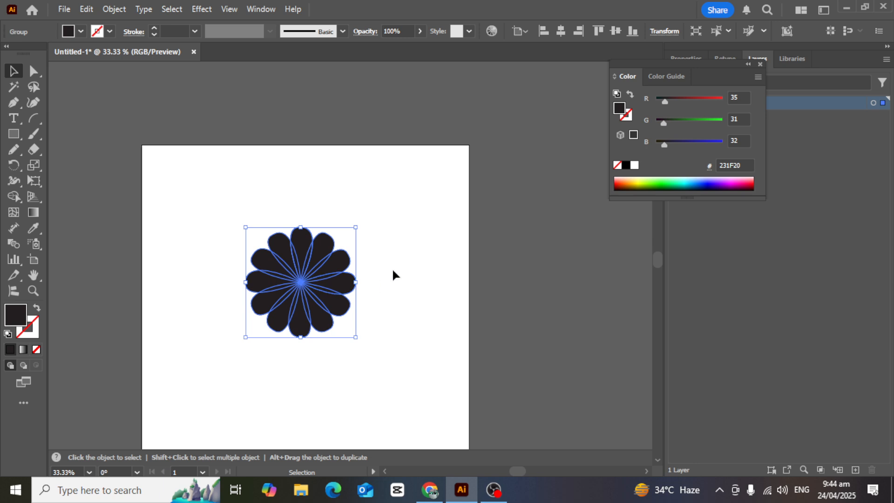
drag(320, 284, 238, 229)
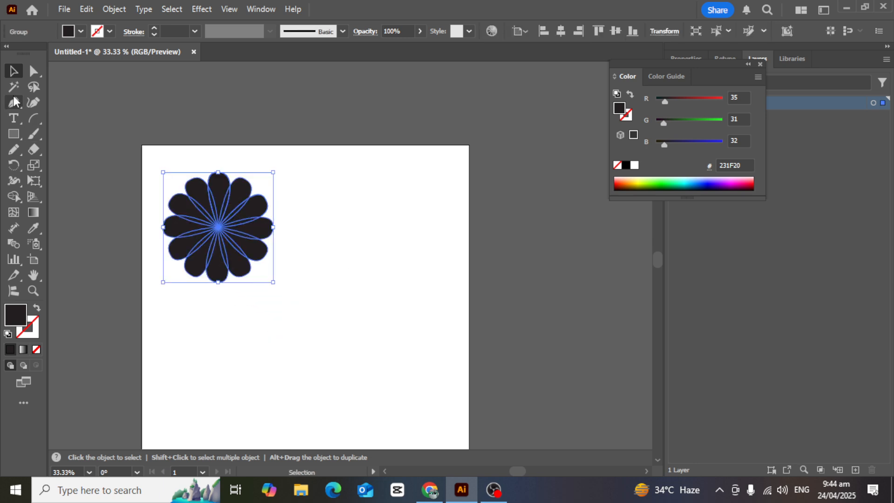
Step: Draw an arc rising to the right beside the flower and give it a black 3 pt stroke
click(33, 119)
drag(302, 288, 382, 189)
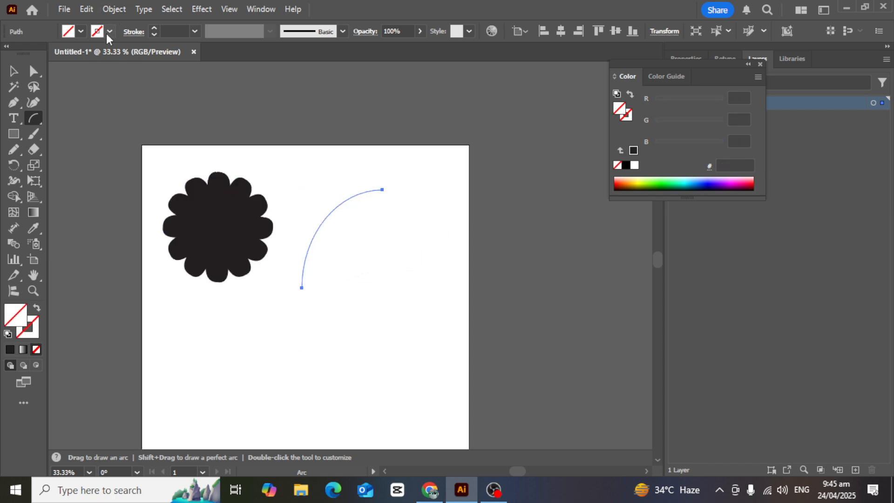
click(109, 32)
click(37, 83)
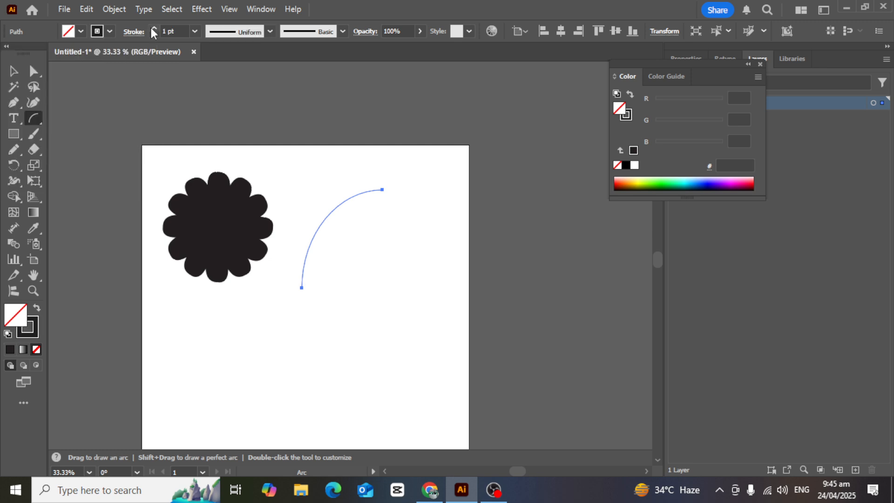
click(154, 28)
click(153, 28)
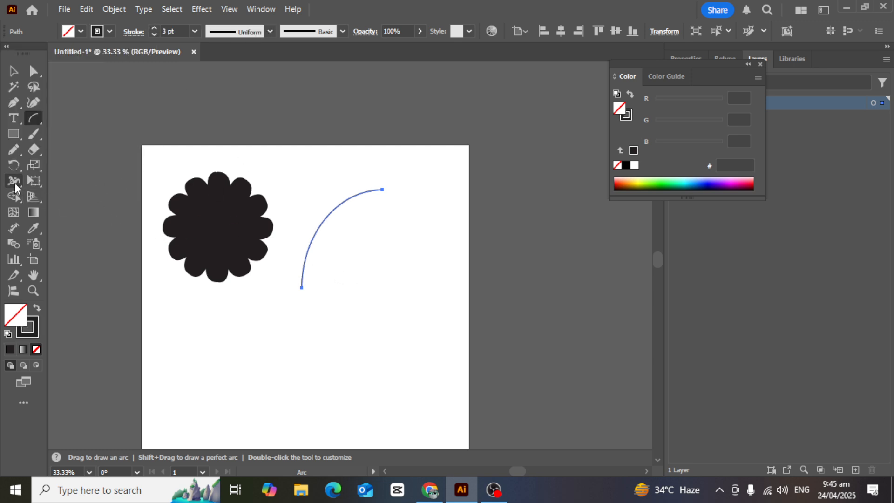
click(13, 165)
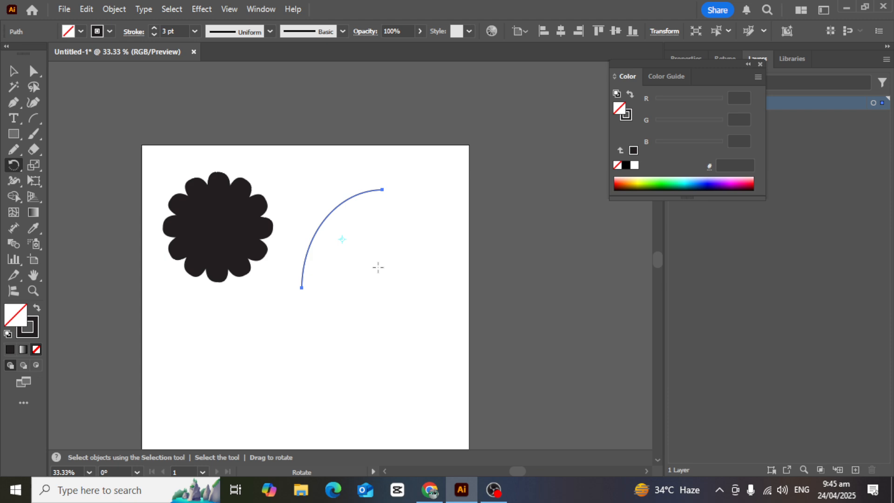
alt+click(342, 241)
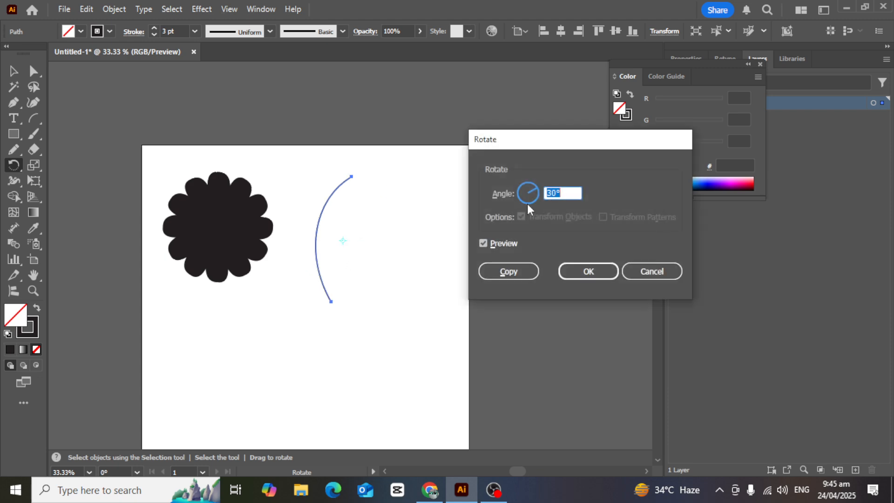
click(649, 270)
key(ctrl)
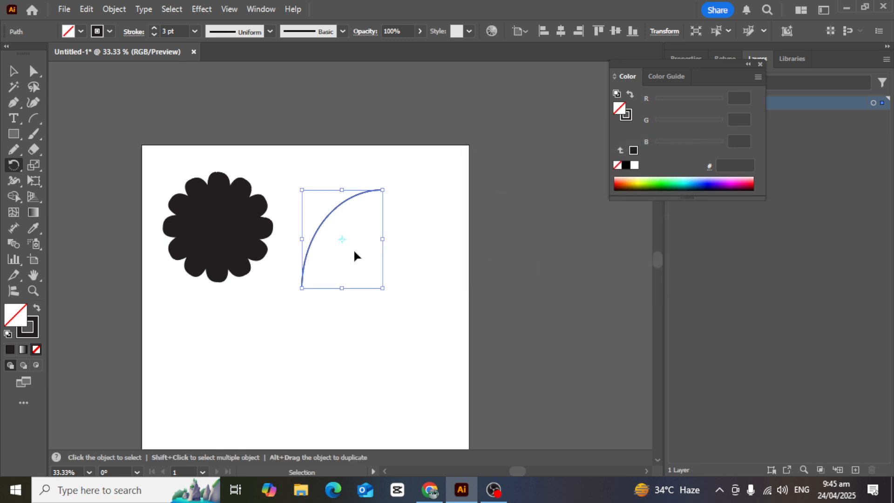
Step: Create a copy of the arc rotated by 360/10 degrees around the centre of its bounding box
alt+click(343, 240)
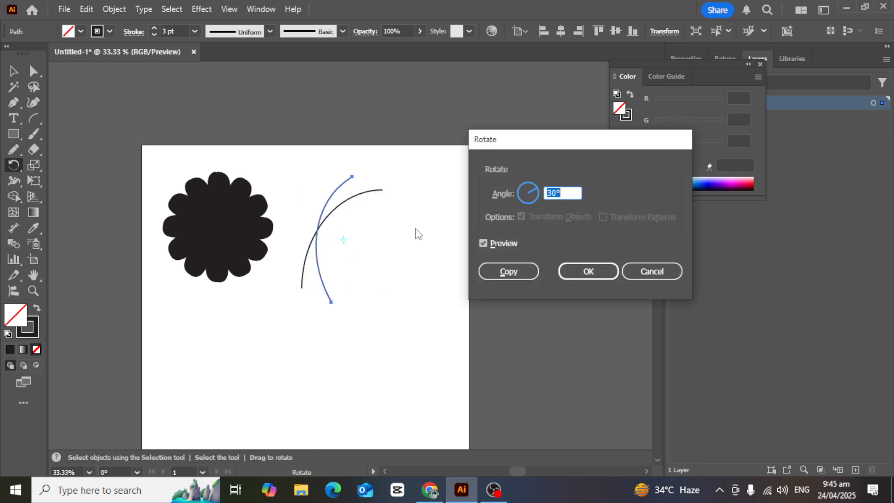
click(553, 192)
double_click(553, 192)
text(360/10)
click(506, 274)
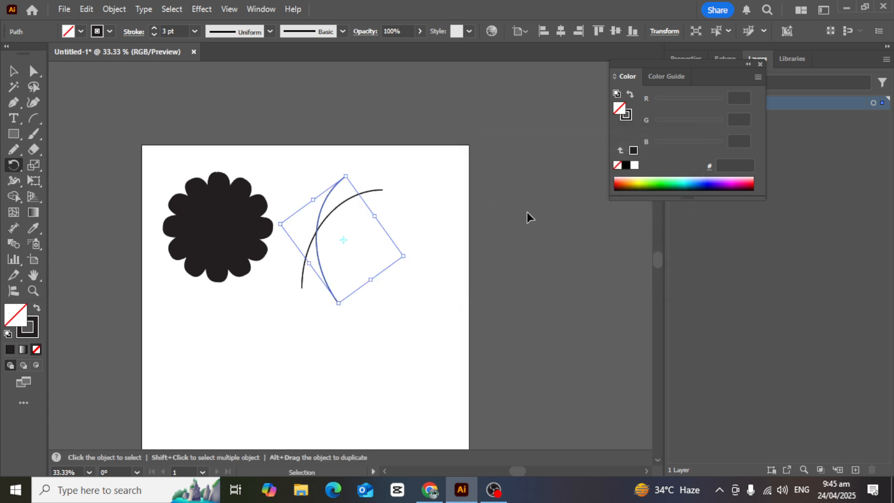
Step: Repeat the arc's rotated copy eight more times to complete the circular line pattern of ten arcs
key(ctrl+d)
key(ctrl+d)
key(ctrl+d)
key(ctrl+d)
key(ctrl+d)
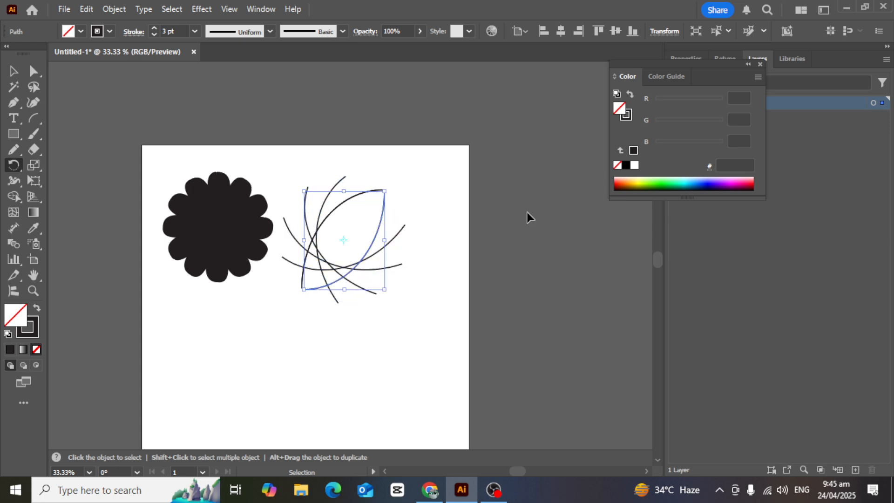
key(ctrl+d)
key(ctrl+d)
key(ctrl+d)
key(r)
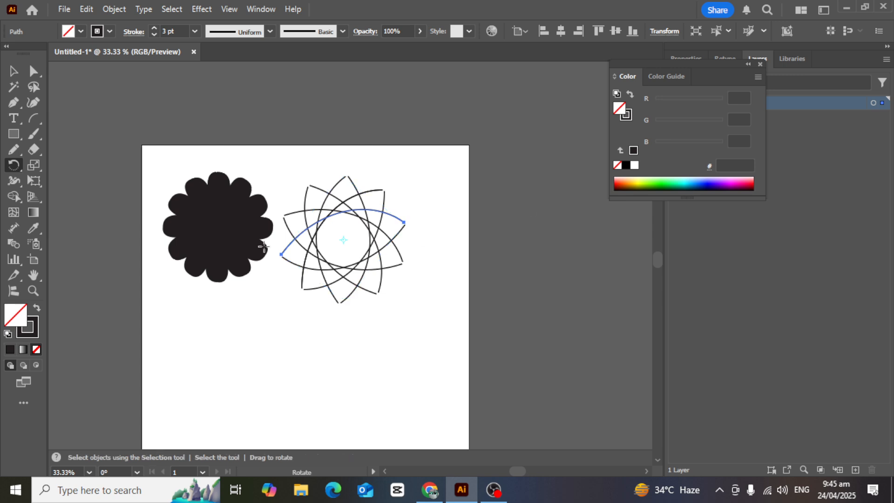
Step: Select all the arcs of the line pattern and group them
click(13, 71)
drag(430, 373, 292, 168)
key(a)
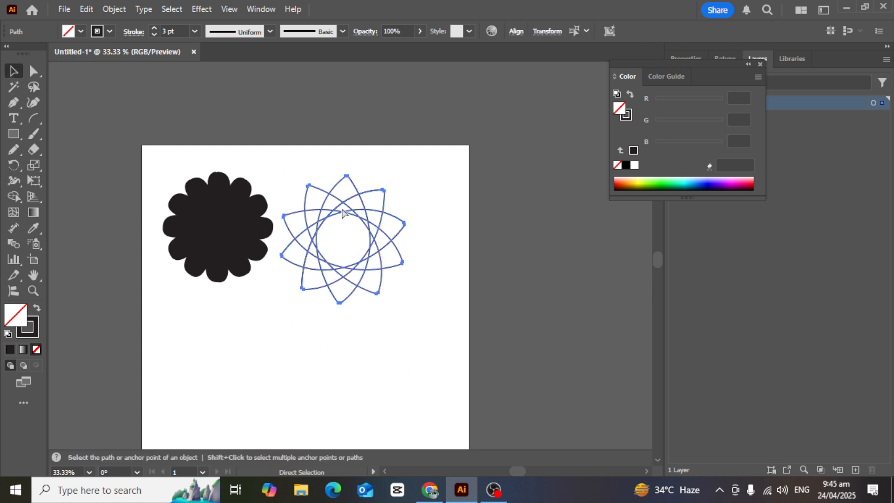
key(ctrl+g)
Step: Scale the arc group down slightly and move it up so its top aligns with the flower's top
key(v)
drag(405, 302, 391, 284)
drag(365, 233, 364, 215)
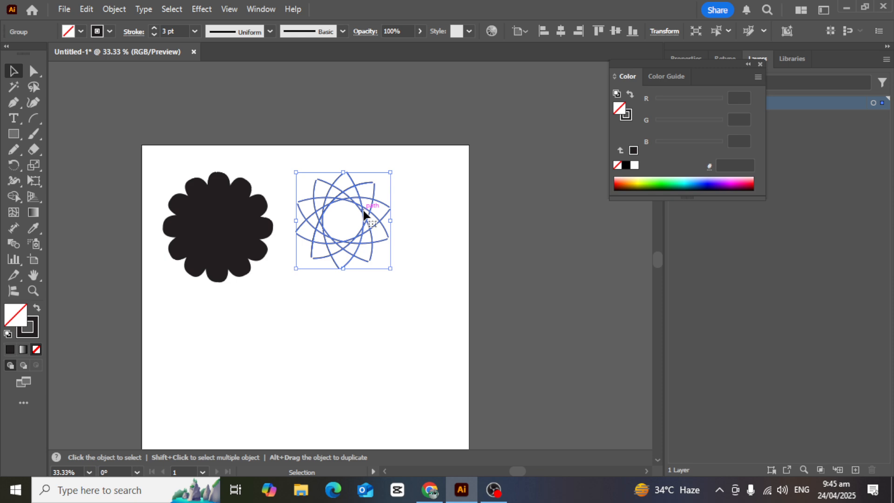
Step: Draw an unfilled rectangle with a 3 pt black outline below the petal flower
click(13, 134)
drag(181, 326, 285, 415)
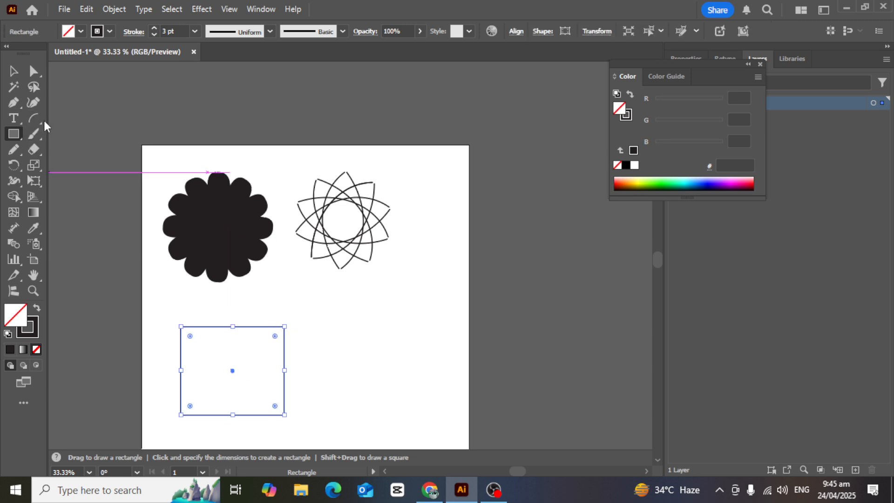
Step: Swap the rectangle's fill and stroke so it is solid black, and move it slightly up beneath the flower
click(37, 308)
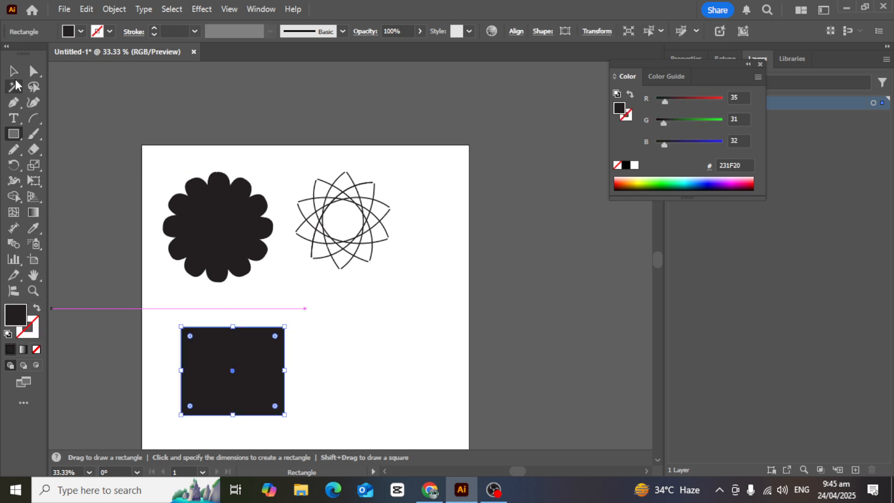
click(14, 71)
drag(265, 383, 241, 374)
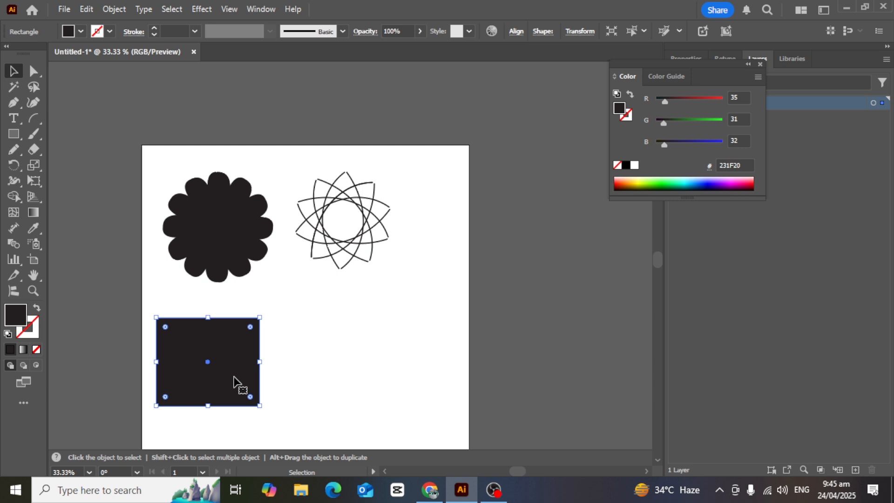
click(224, 229)
click(347, 351)
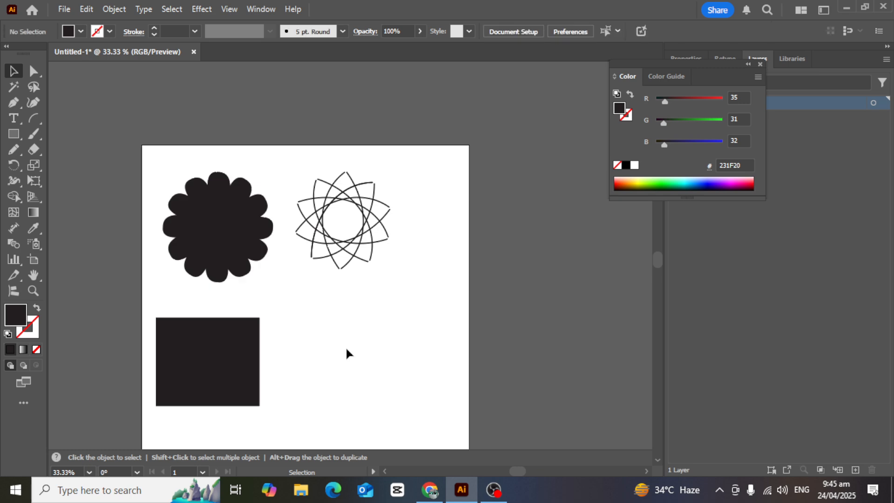
Step: Collect the petal flower group for export as a single asset
click(226, 215)
right_click(227, 215)
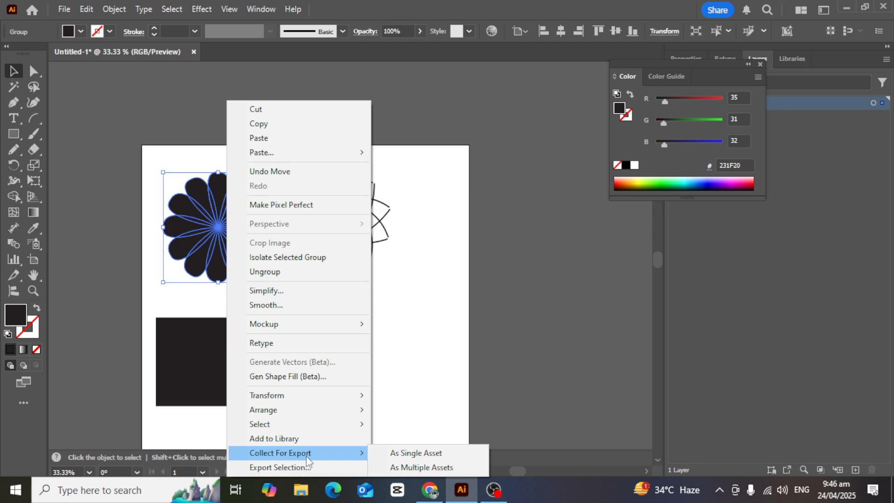
click(417, 455)
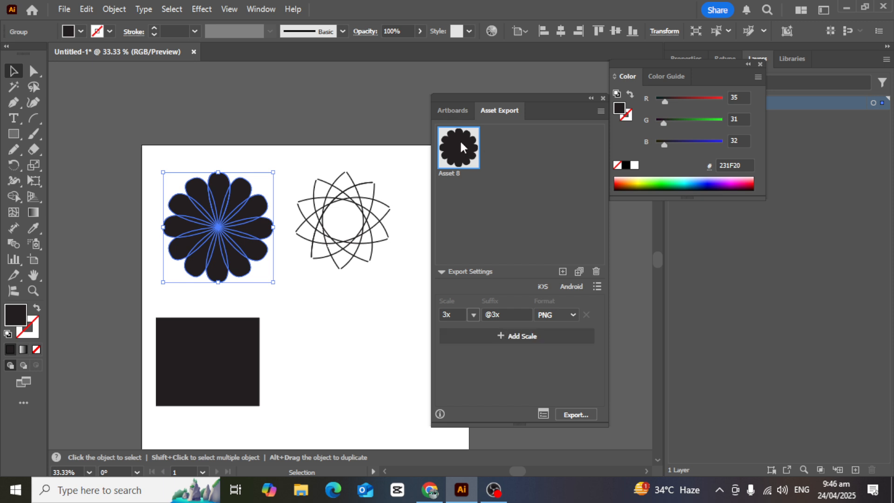
Step: Add the circular arc pattern and the black rectangle to the export assets as separate items
click(363, 214)
click(562, 271)
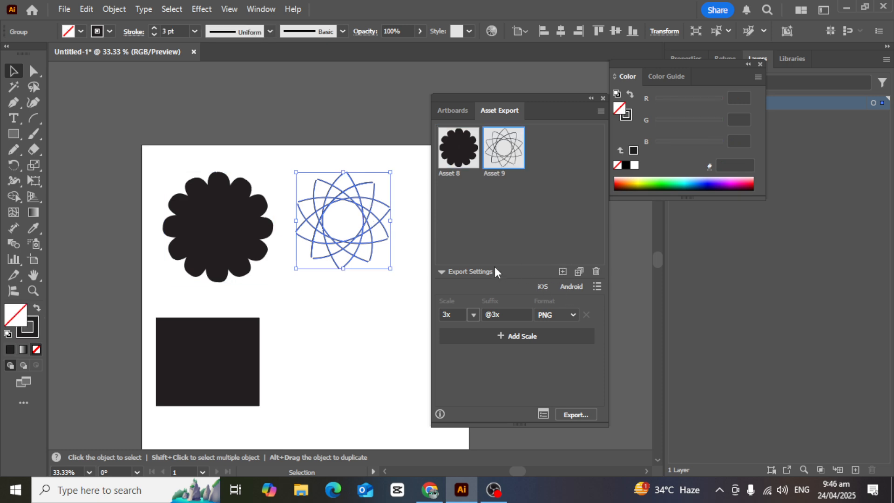
click(212, 353)
click(562, 271)
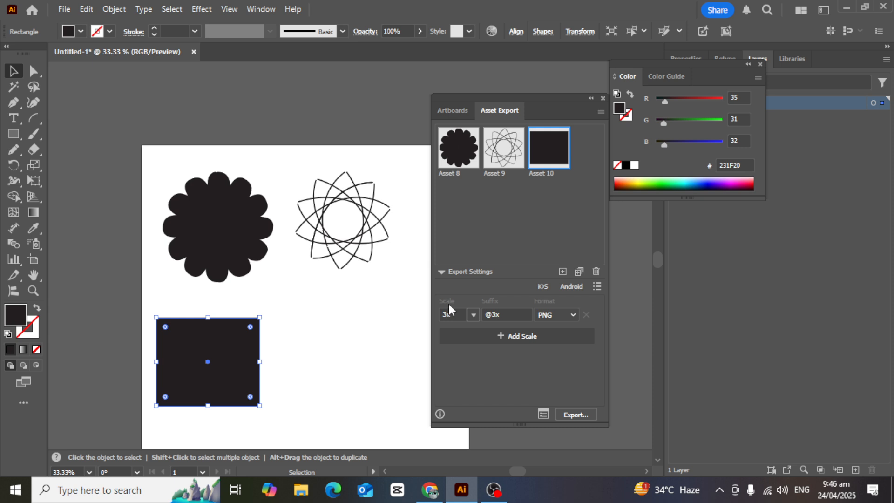
click(597, 286)
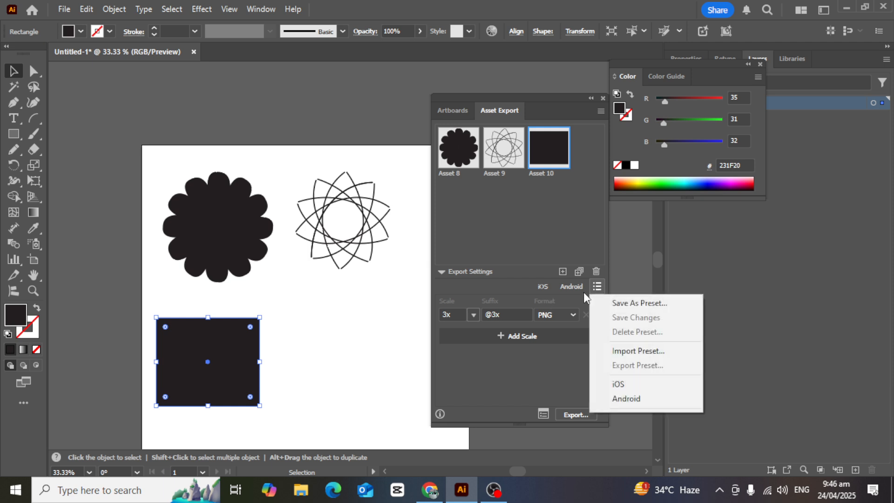
click(596, 286)
click(596, 287)
click(558, 354)
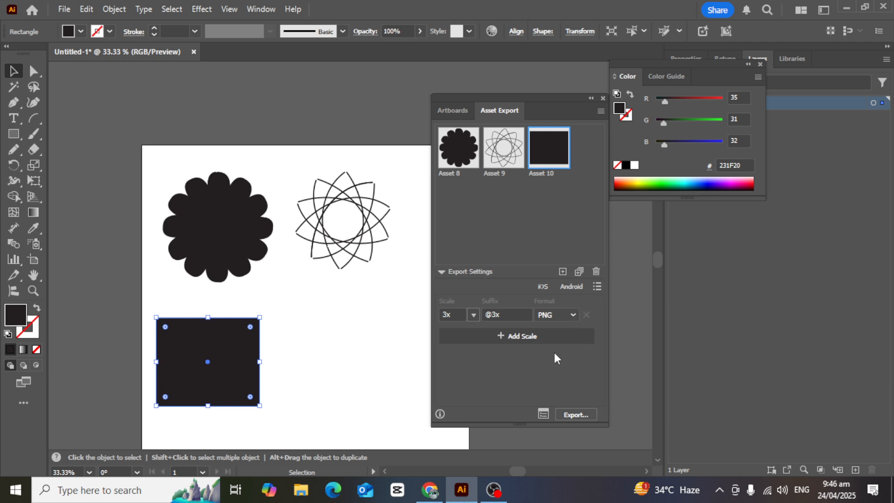
click(595, 287)
click(474, 382)
Step: Choose 3x as the export scale in the asset export settings
click(440, 270)
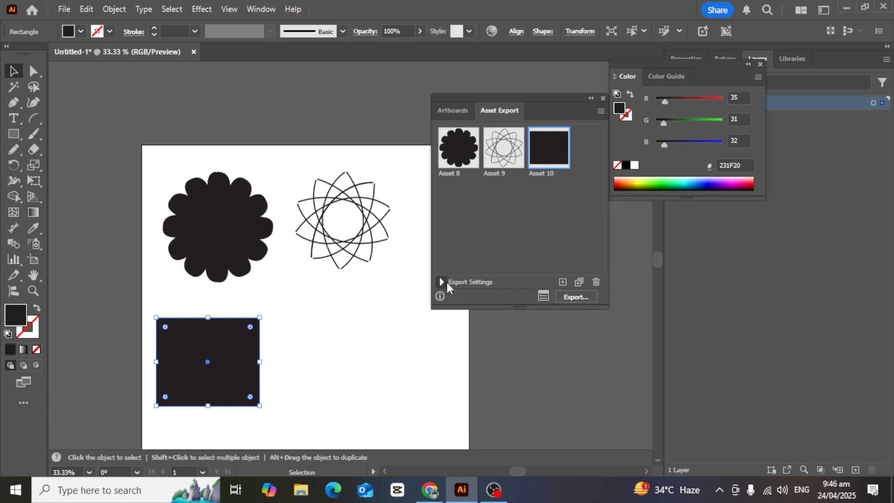
click(445, 281)
click(474, 324)
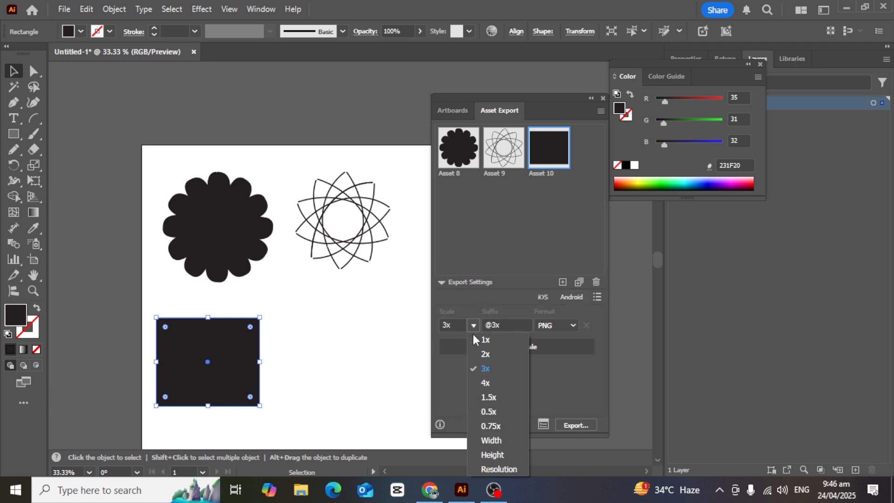
click(489, 367)
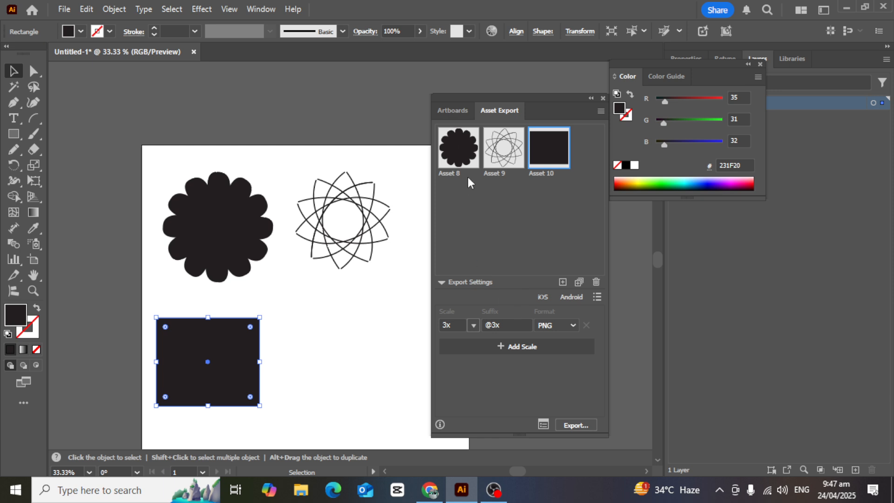
Step: Export only the flower asset as a 3x PNG to the New Volume (E:) drive
click(490, 152)
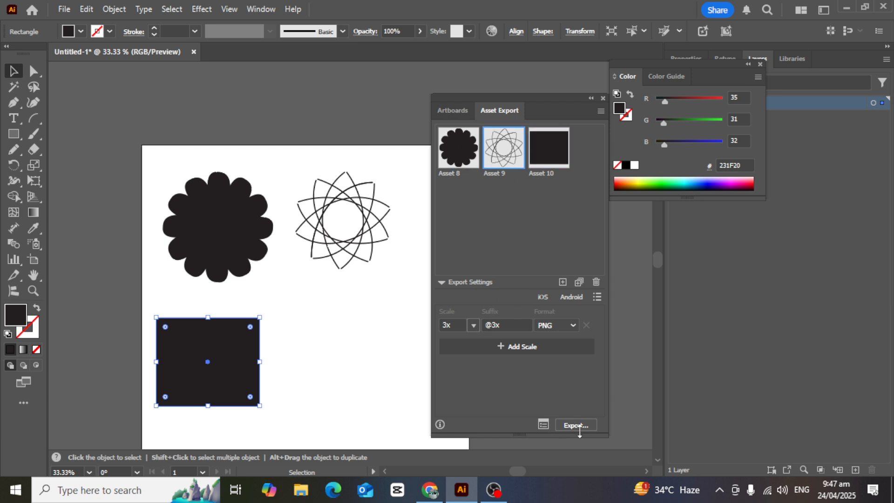
click(458, 148)
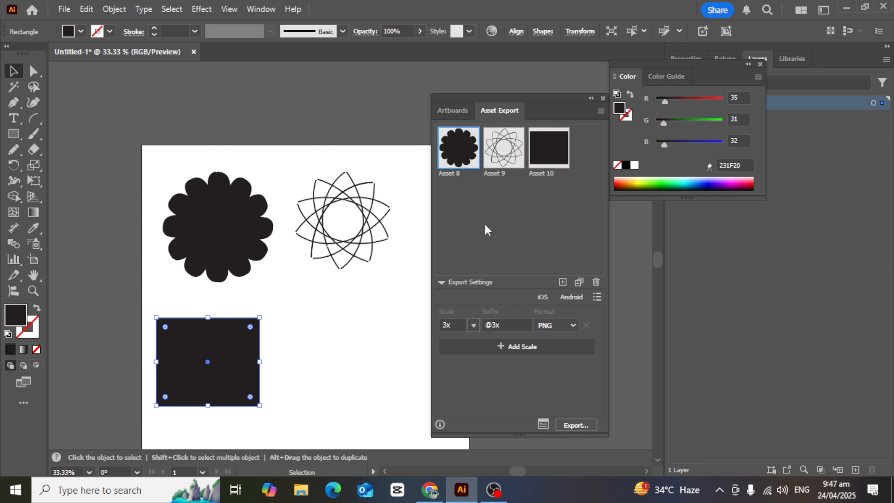
click(577, 425)
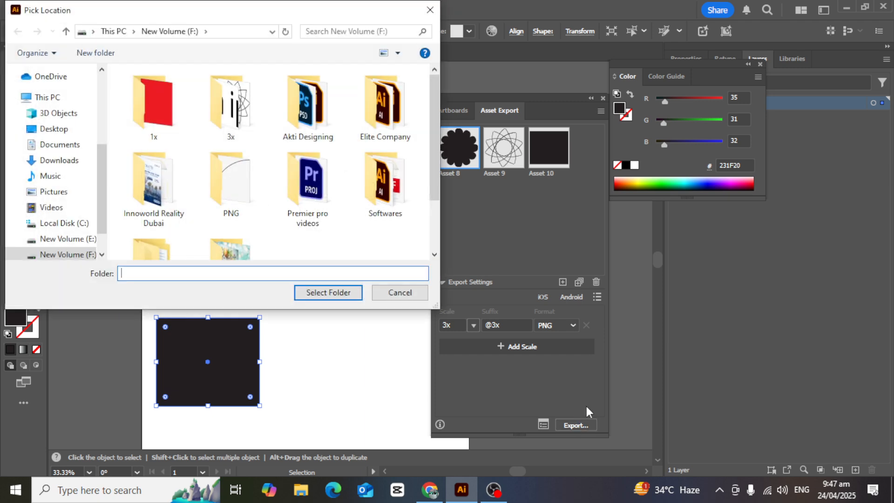
scroll(198, 225, down, 1)
scroll(77, 224, down, 1)
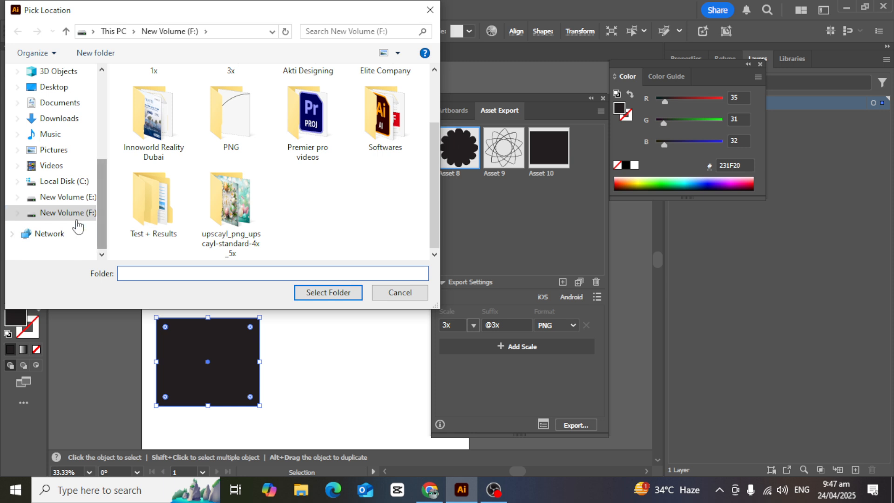
click(80, 200)
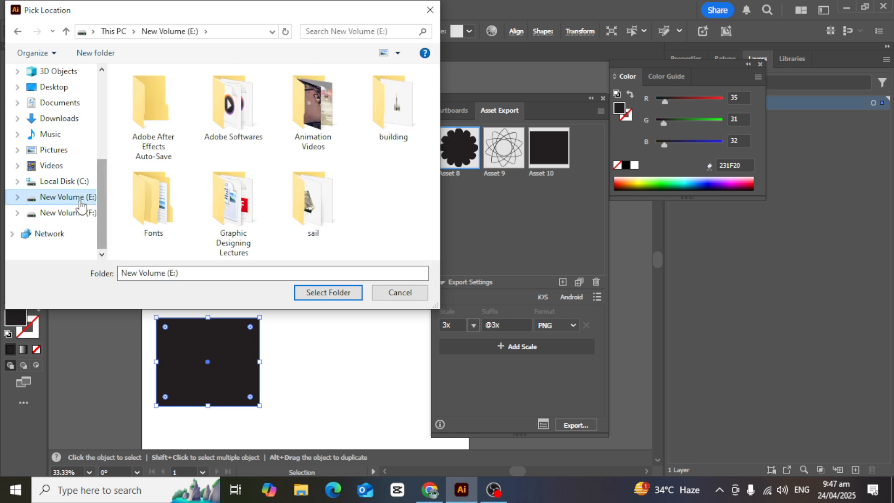
click(337, 293)
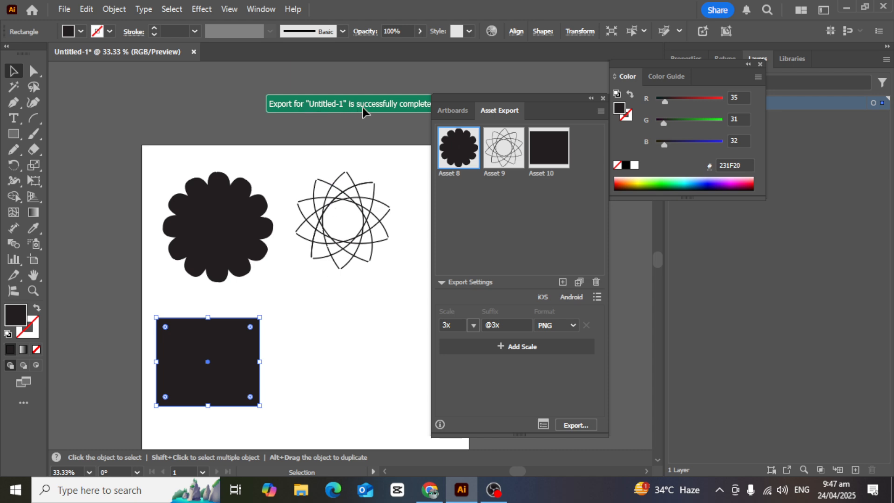
Step: Switch to File Explorer and open the PNG folder on New Volume (E:) to check the exported flower image
drag(496, 97, 521, 110)
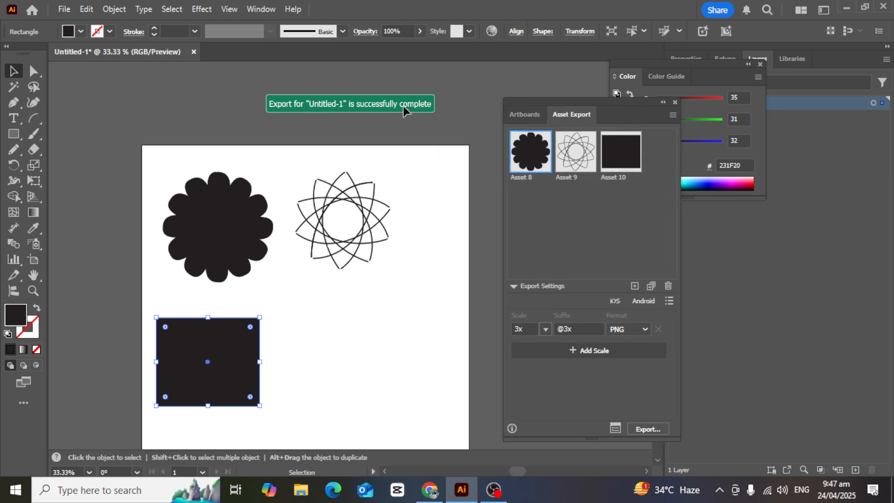
click(301, 490)
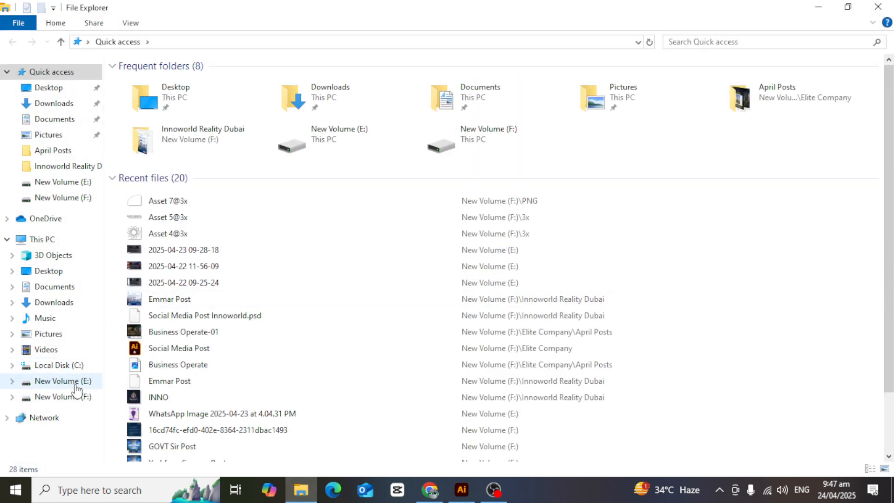
click(63, 381)
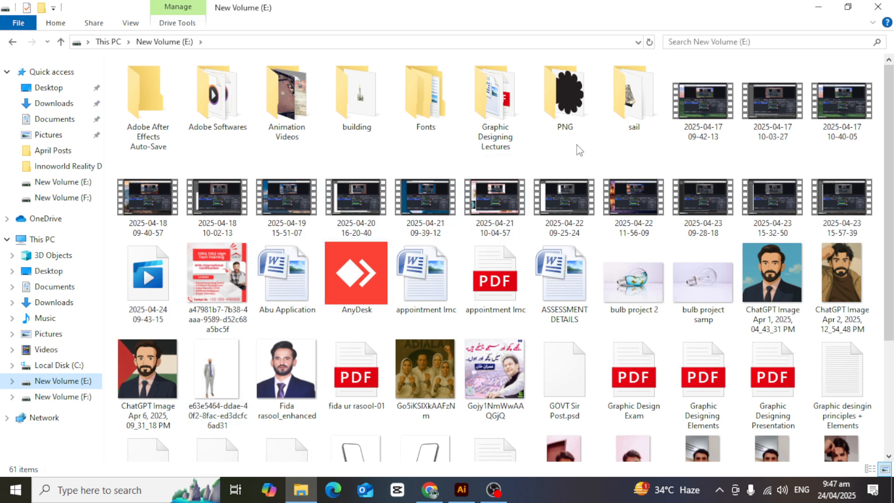
click(563, 93)
double_click(562, 88)
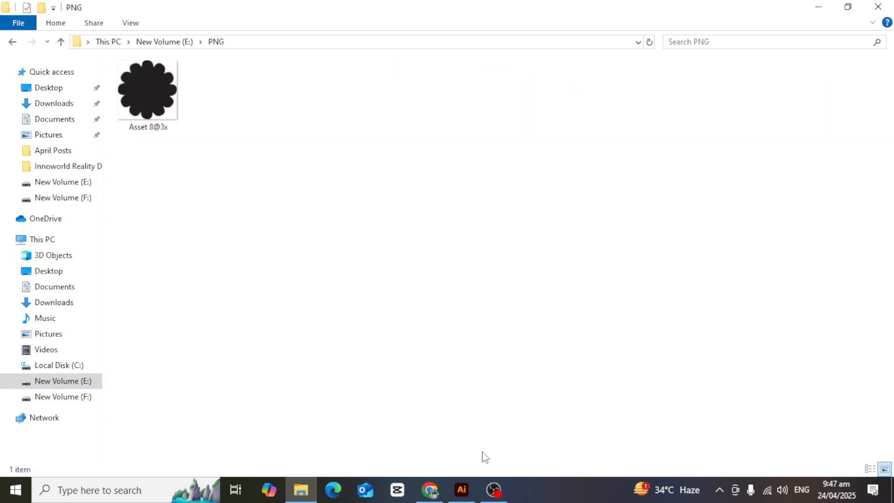
Step: Return to Illustrator and select the flower, arc pattern and rectangle assets together for export
click(454, 491)
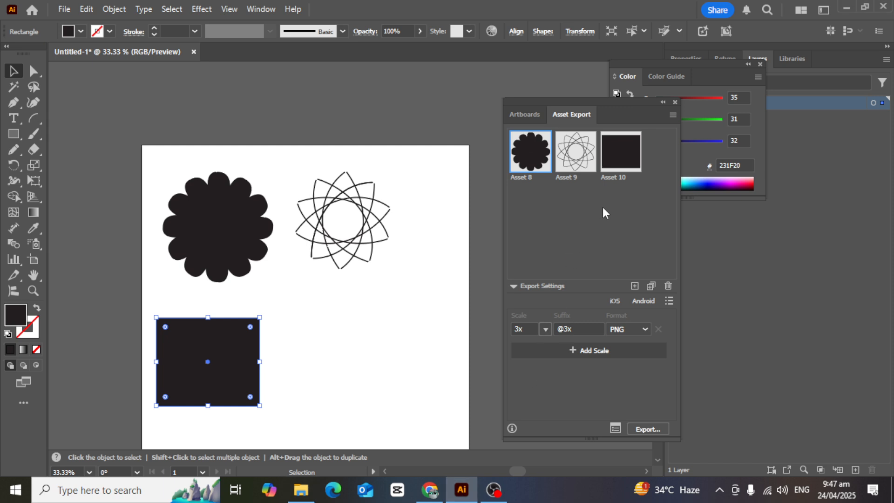
shift+click(578, 163)
shift+click(623, 161)
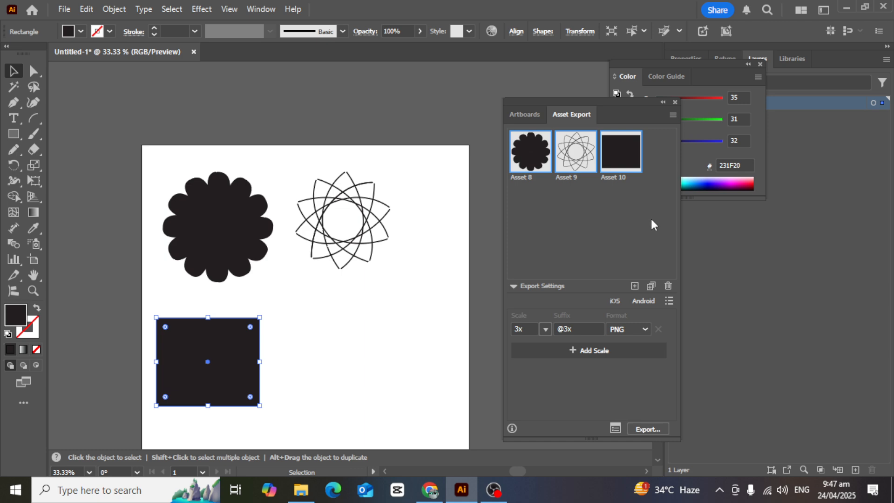
Step: In File Explorer, delete the exported flower image and its PNG folder from New Volume (E:)
click(301, 490)
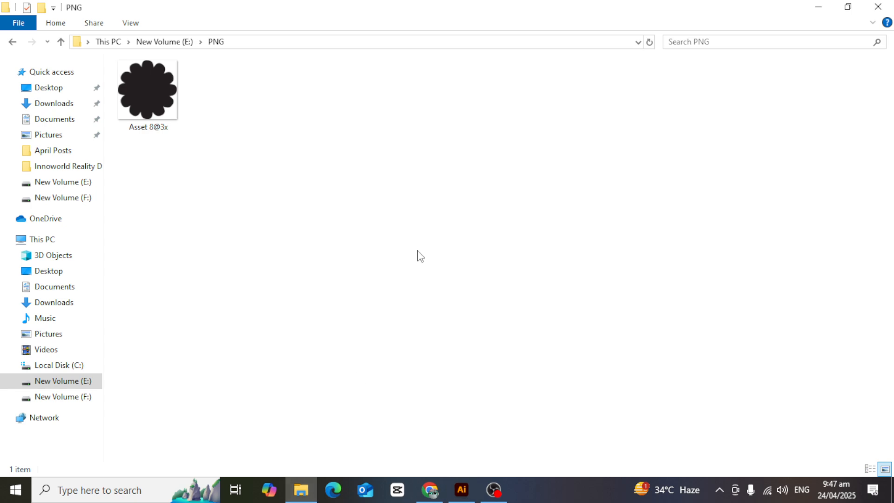
click(163, 98)
key(Delete)
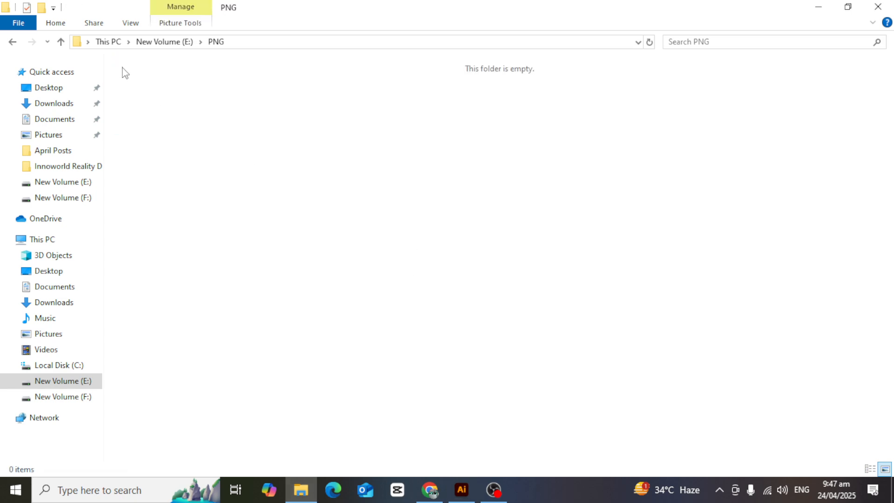
click(13, 42)
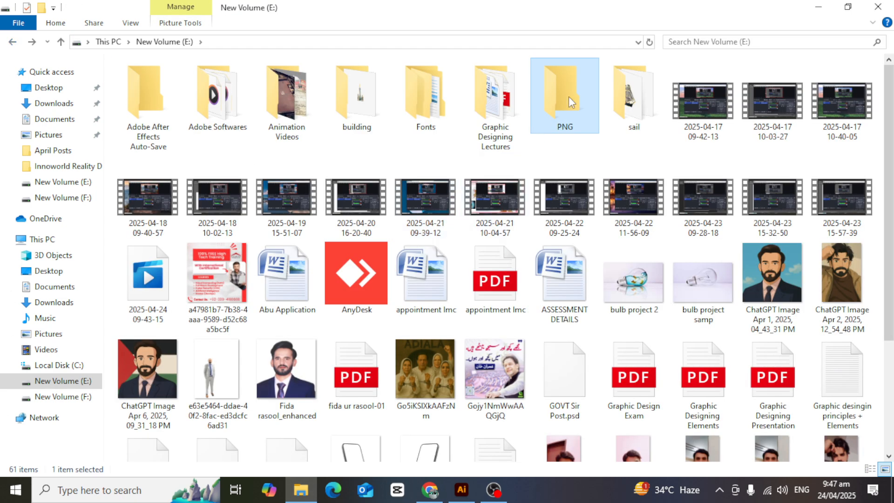
key(Delete)
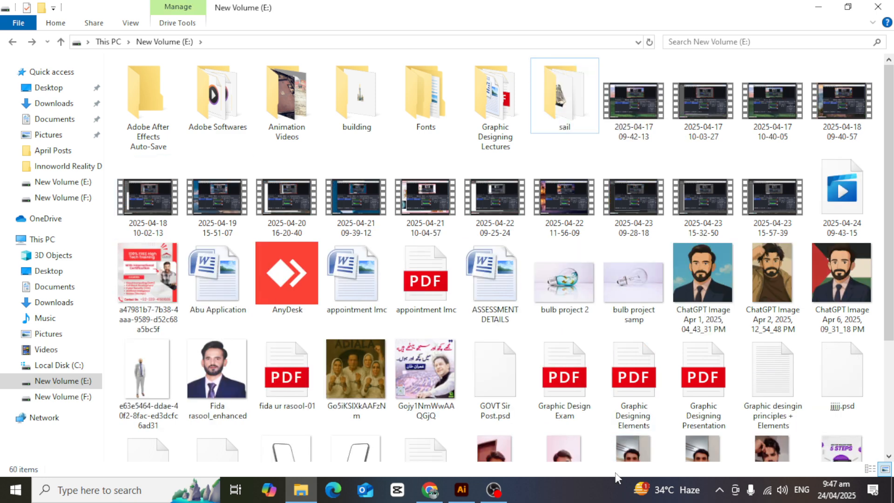
Step: Return to Illustrator and open the Export for Screens dialog for the three selected assets
click(460, 496)
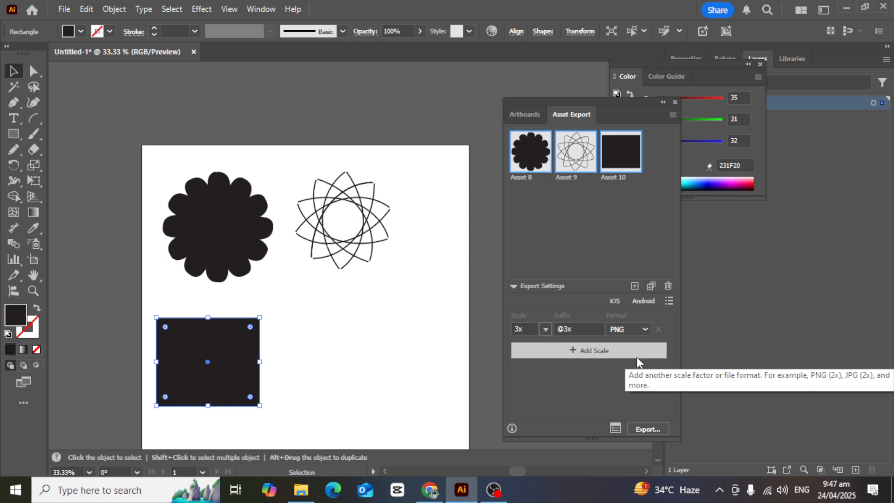
click(614, 427)
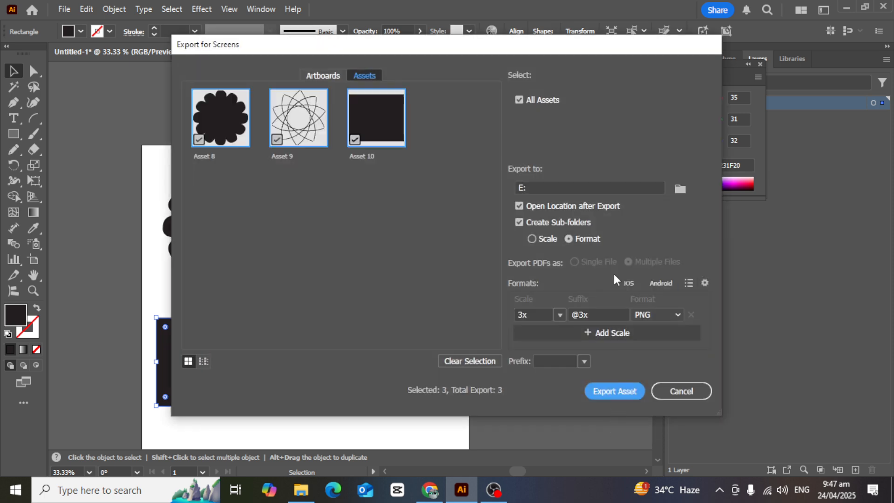
click(684, 391)
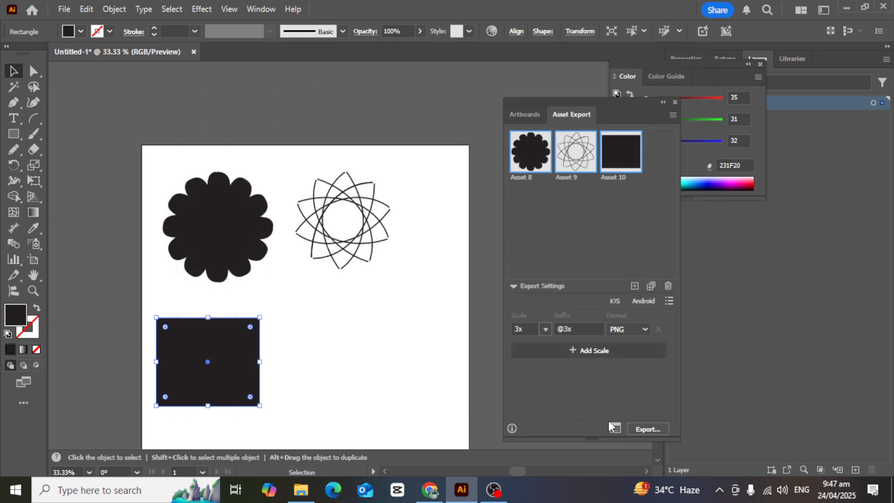
click(618, 427)
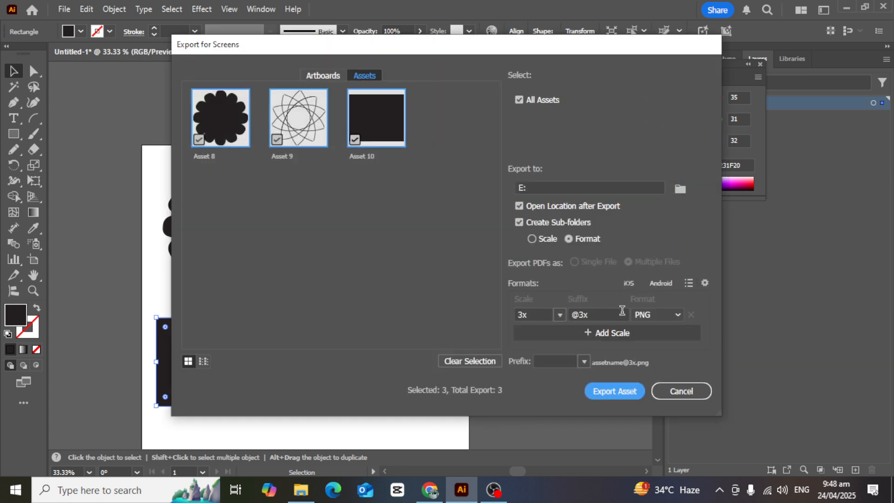
Step: Save the PNG format settings with a Transparent background color, then close Export for Screens without exporting
click(678, 314)
click(677, 314)
click(704, 283)
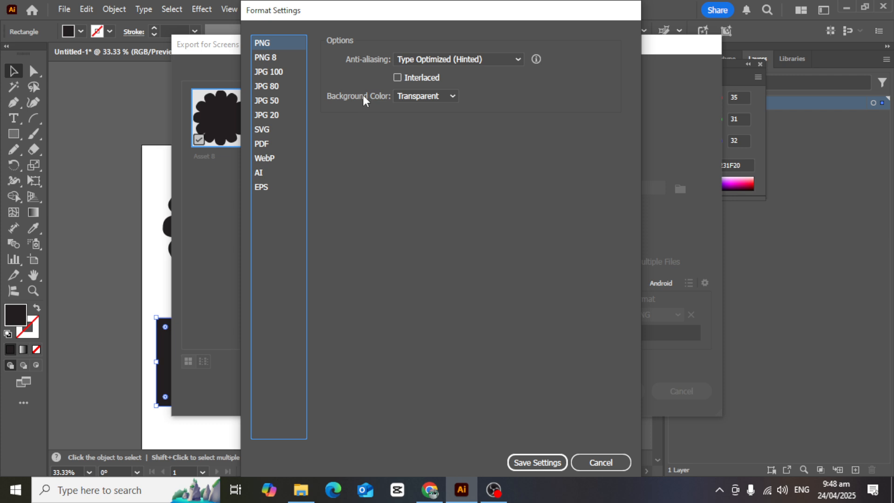
click(442, 96)
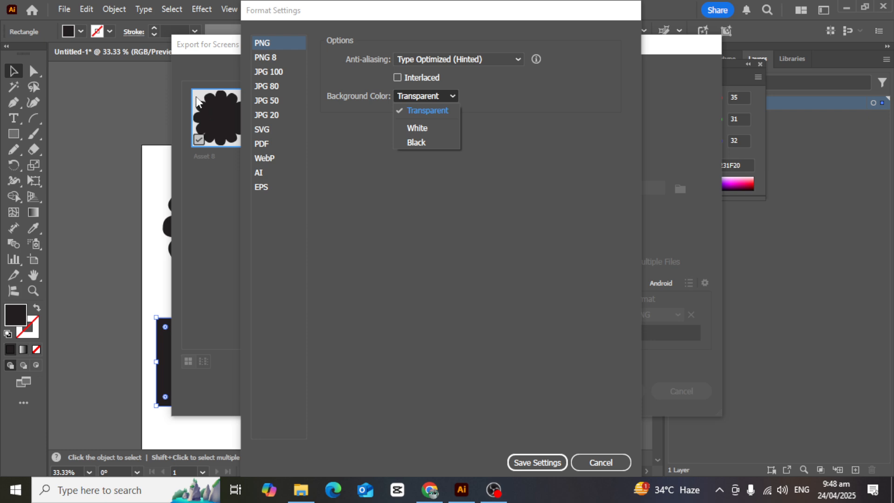
drag(375, 8, 517, 19)
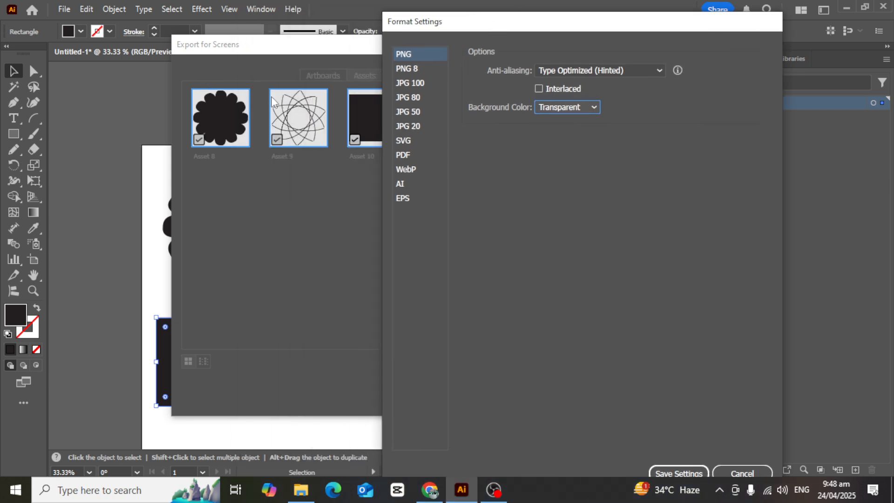
drag(617, 30, 446, 19)
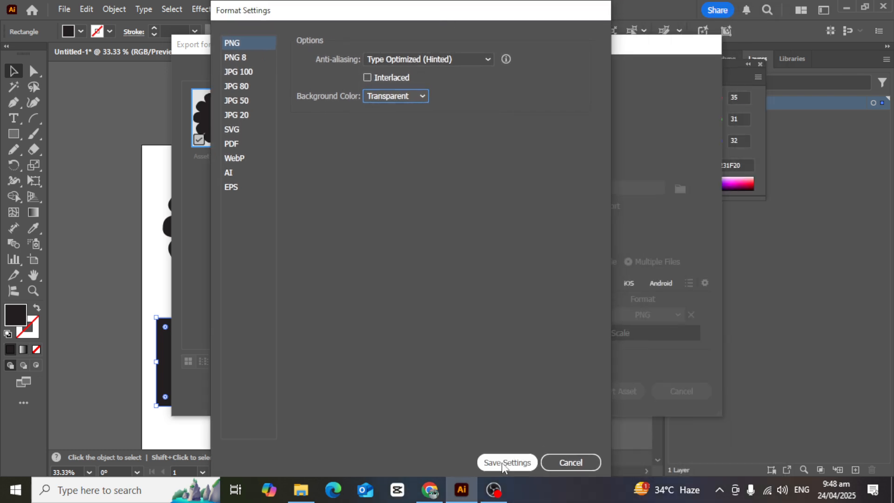
click(503, 462)
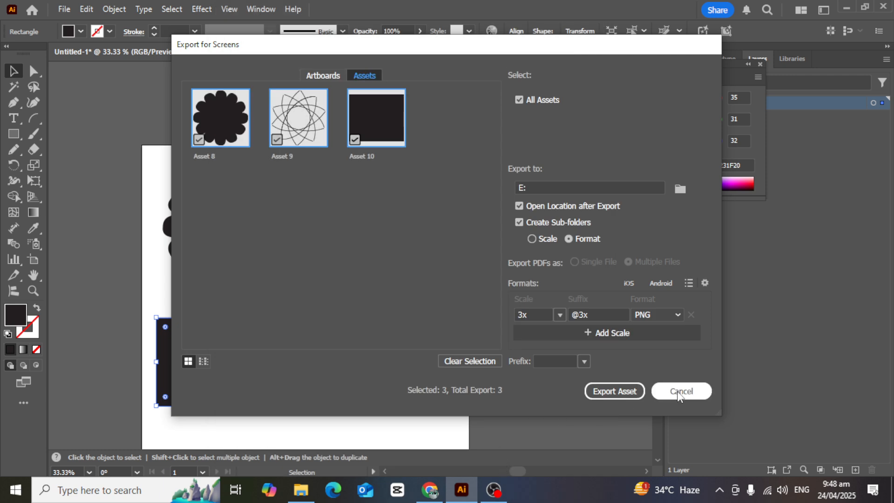
click(679, 391)
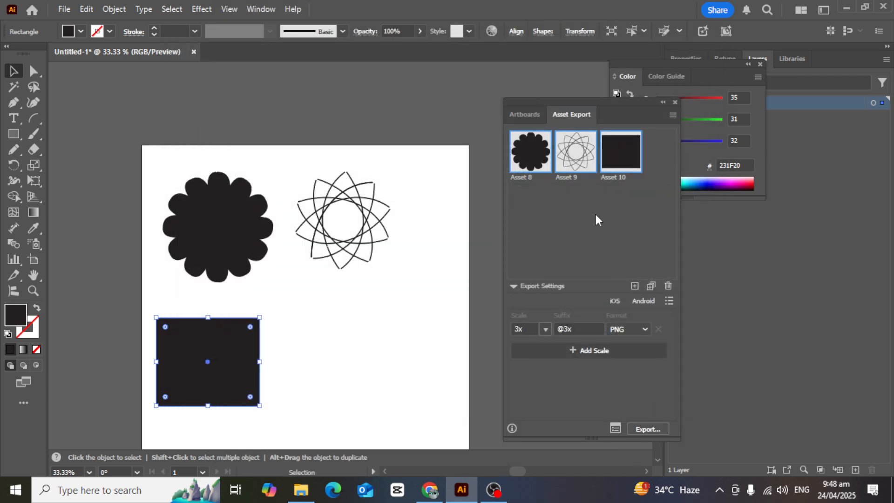
Step: Export the three selected assets as 3x PNG files to New Volume (E:)
click(644, 428)
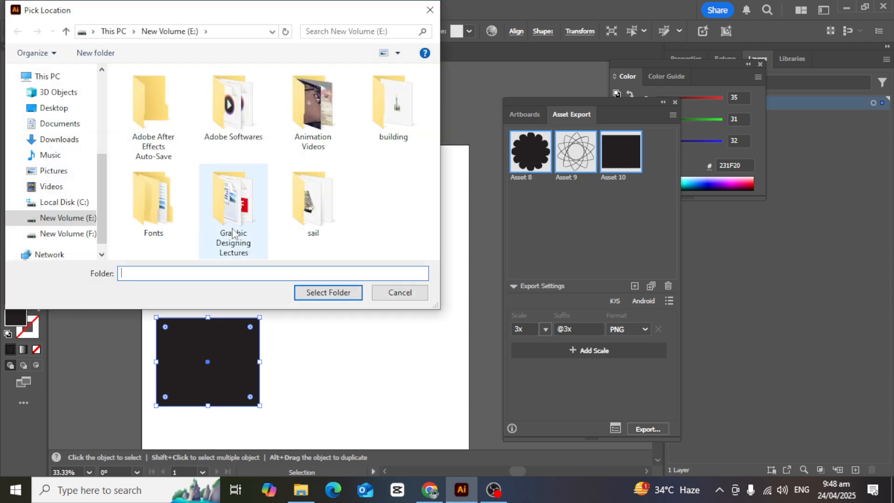
click(85, 232)
click(85, 220)
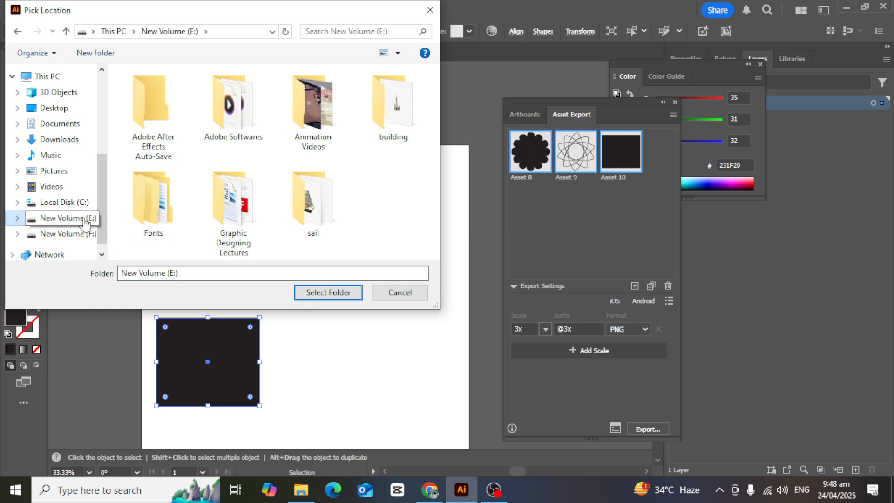
click(329, 292)
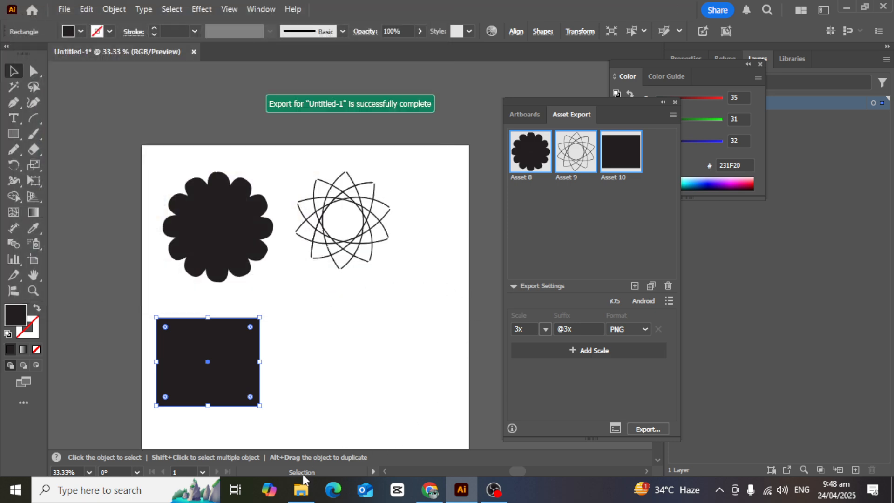
Step: Switch to File Explorer, open the PNG folder on New Volume (E:) to check the exported assets, and return to Illustrator
click(302, 488)
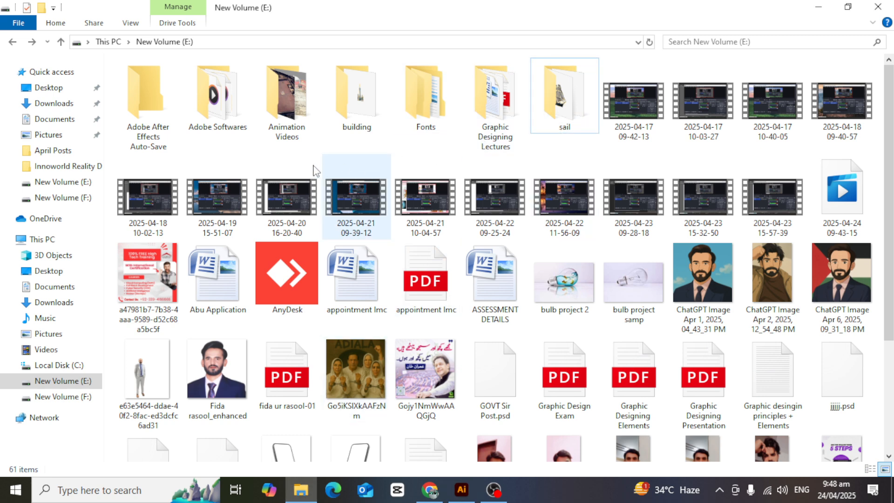
click(51, 381)
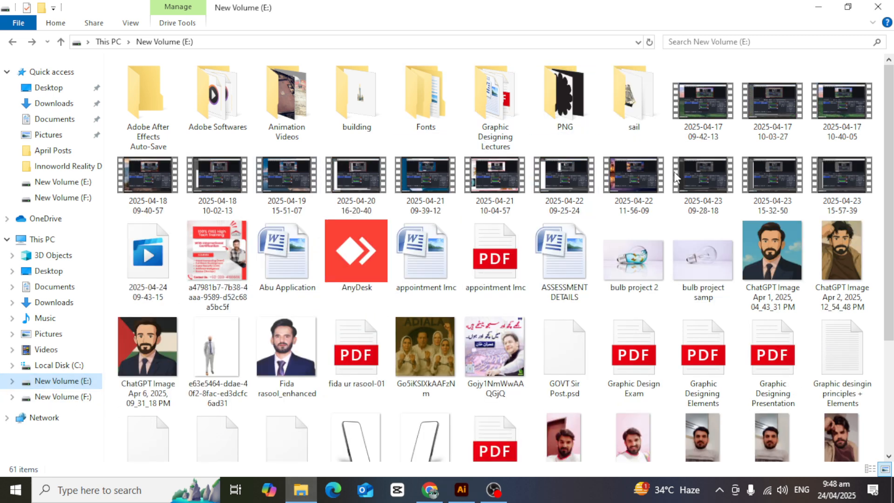
double_click(564, 94)
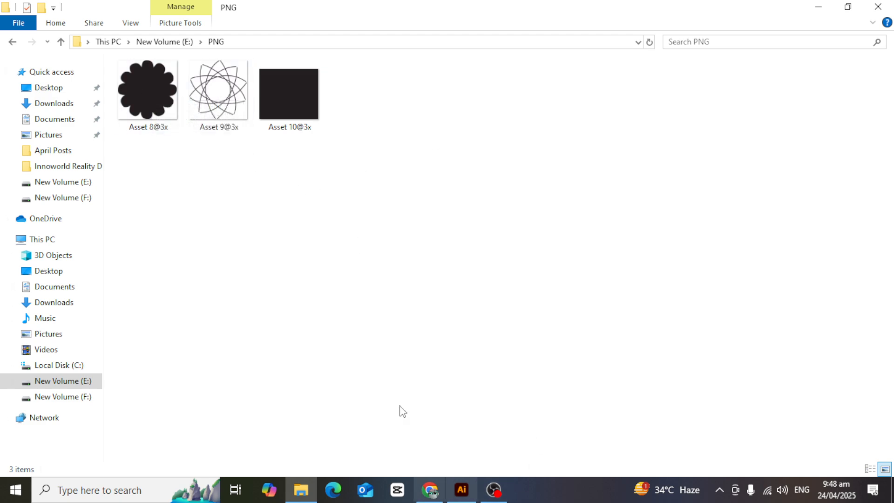
key(alt+Tab)
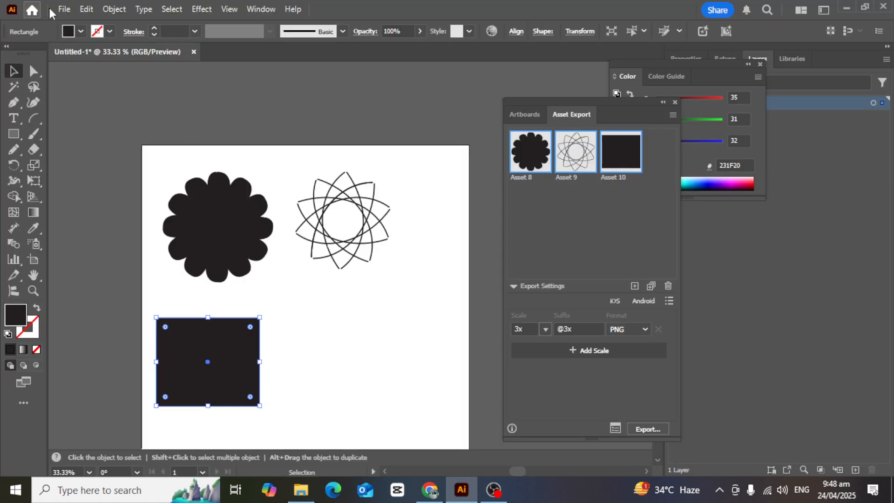
click(63, 9)
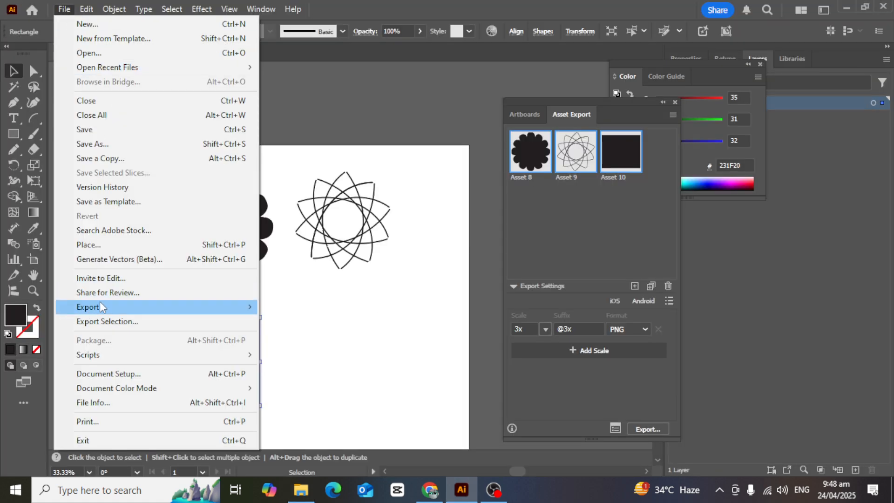
click(97, 245)
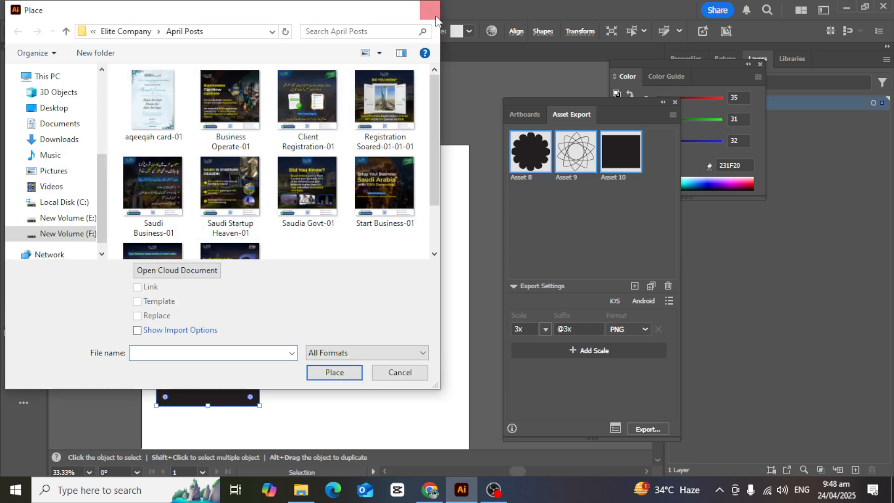
click(436, 17)
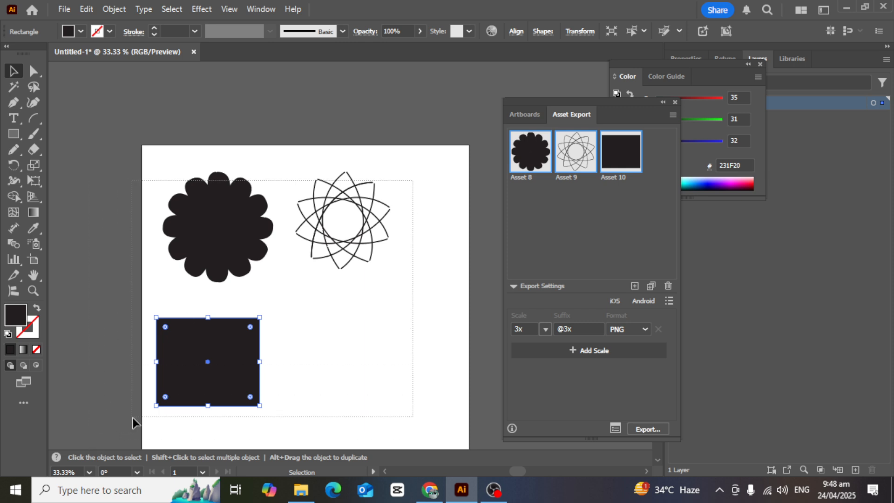
Step: Delete the flower, arc pattern and rectangle from the artboard
key(ctrl+a)
key(Delete)
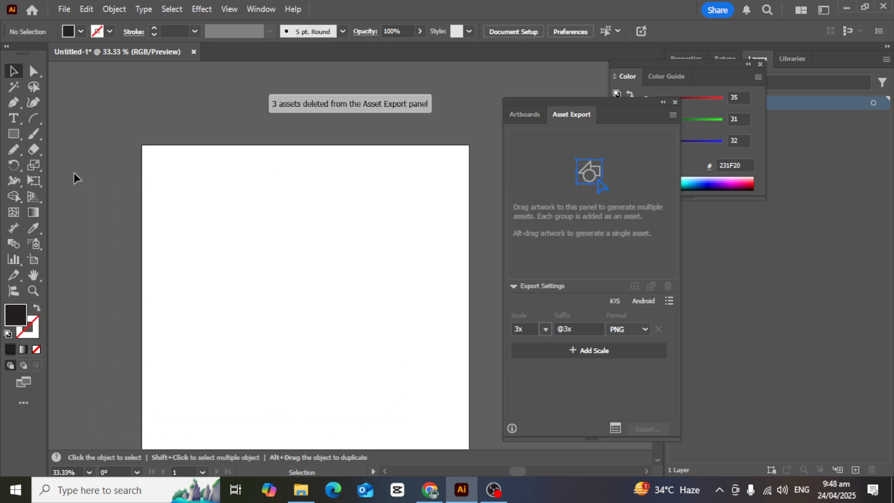
Step: Place Asset 8@3x from the PNG folder on New Volume (E:) as a linked image at the artboard's upper edge
click(65, 8)
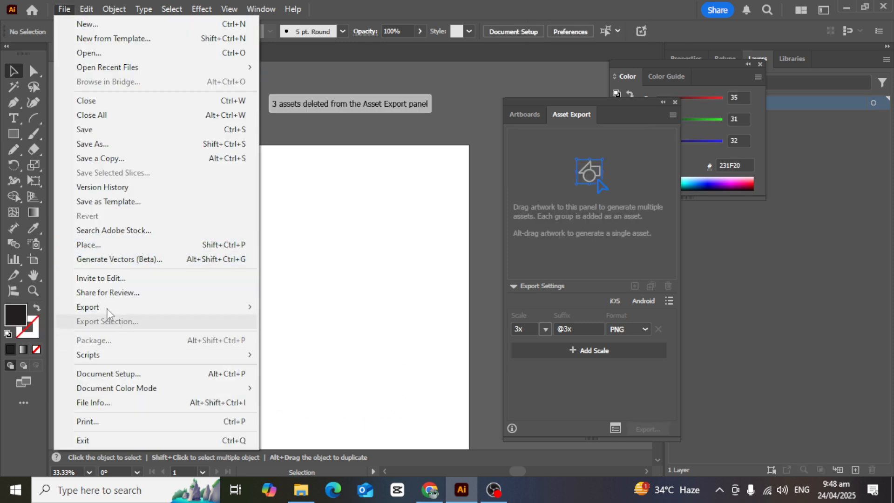
click(129, 245)
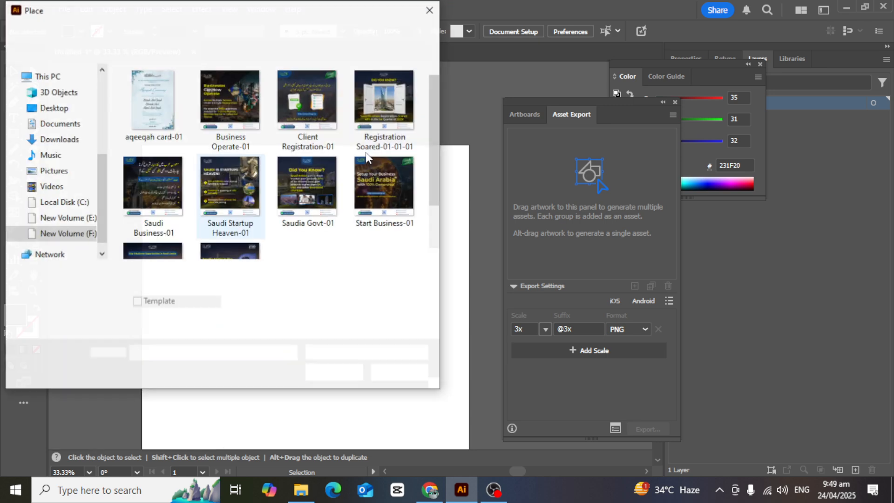
click(61, 218)
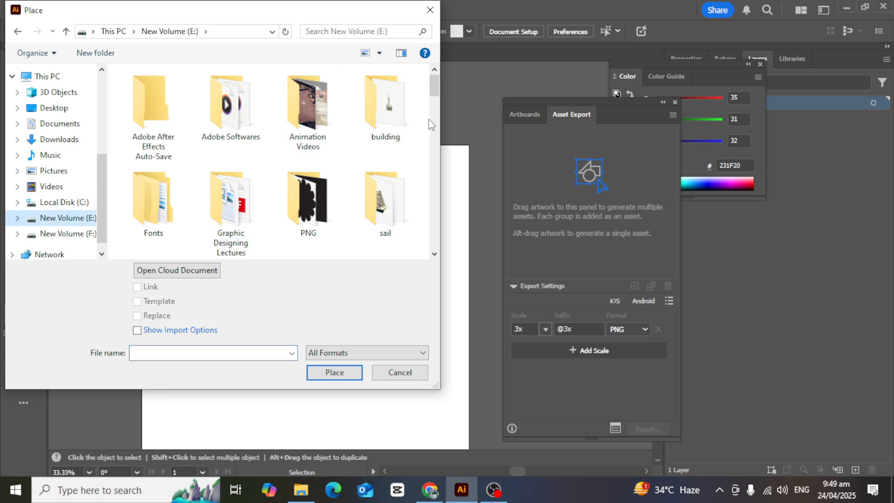
double_click(316, 196)
click(155, 112)
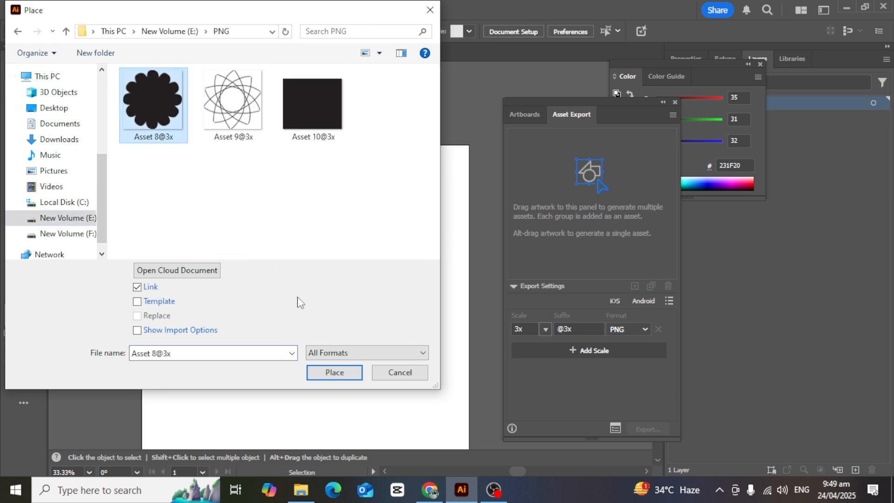
click(334, 372)
click(197, 141)
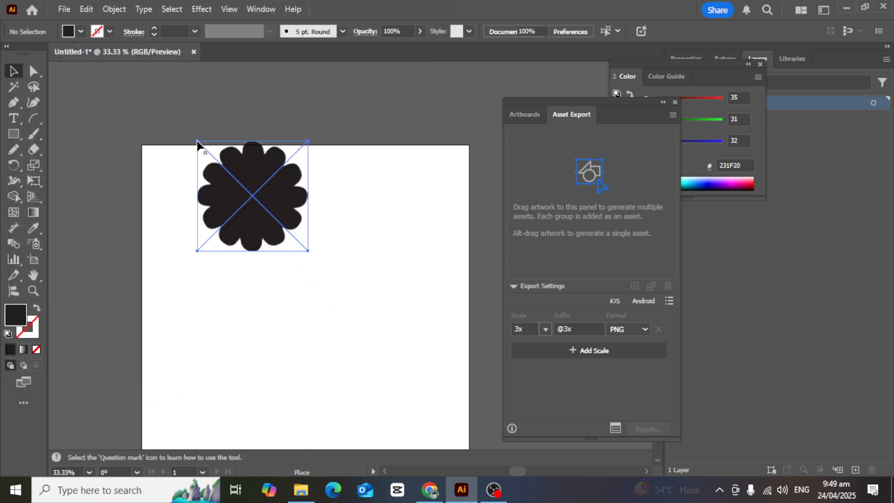
Step: Move the placed flower image off the artboard to the gray area above it, embed it and deselect it
drag(236, 184, 126, 136)
scroll(141, 187, down, 2)
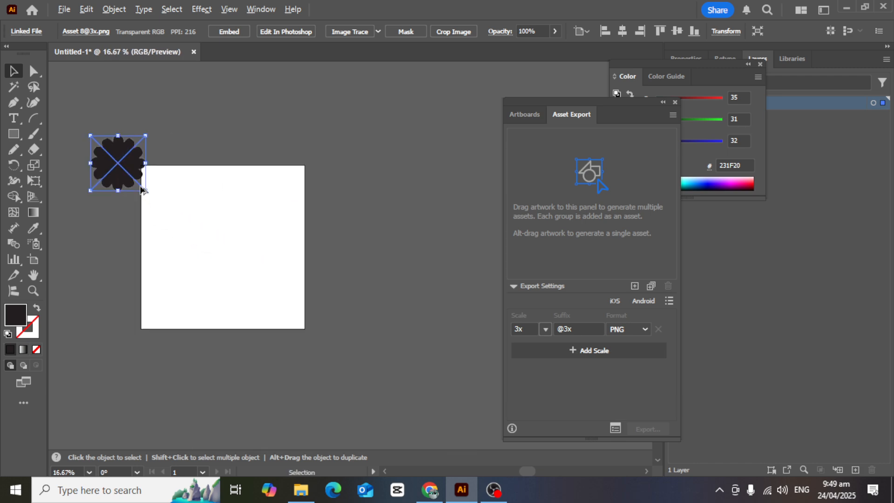
drag(131, 168, 195, 122)
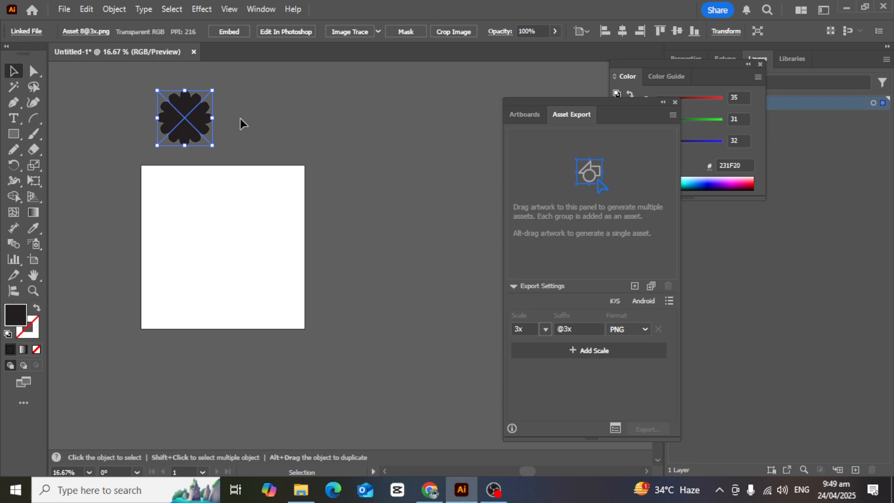
scroll(244, 151, up, 1)
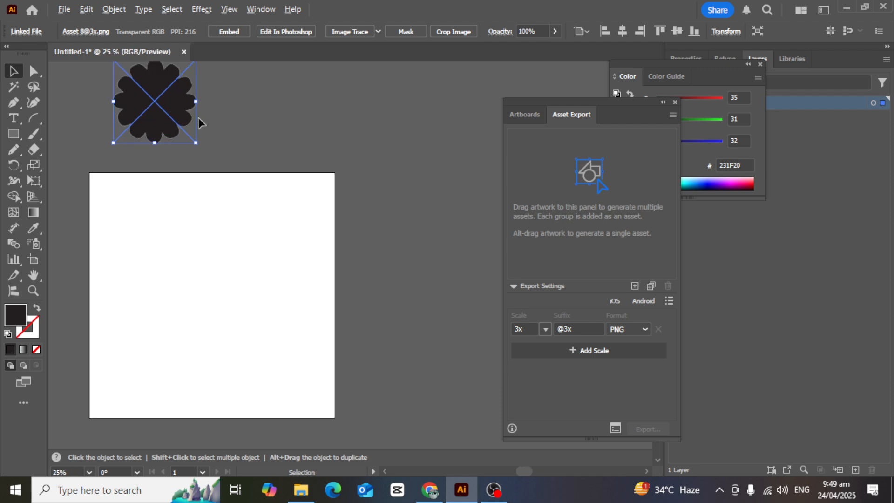
drag(200, 124, 265, 183)
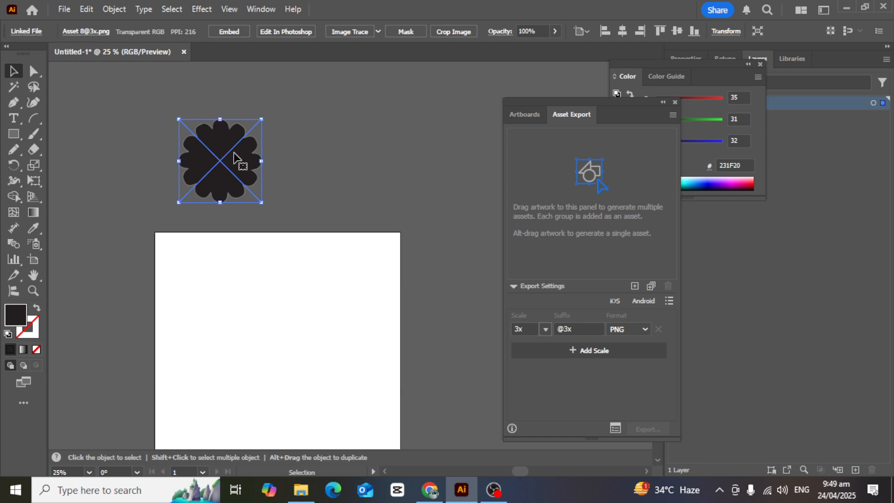
click(220, 31)
click(344, 122)
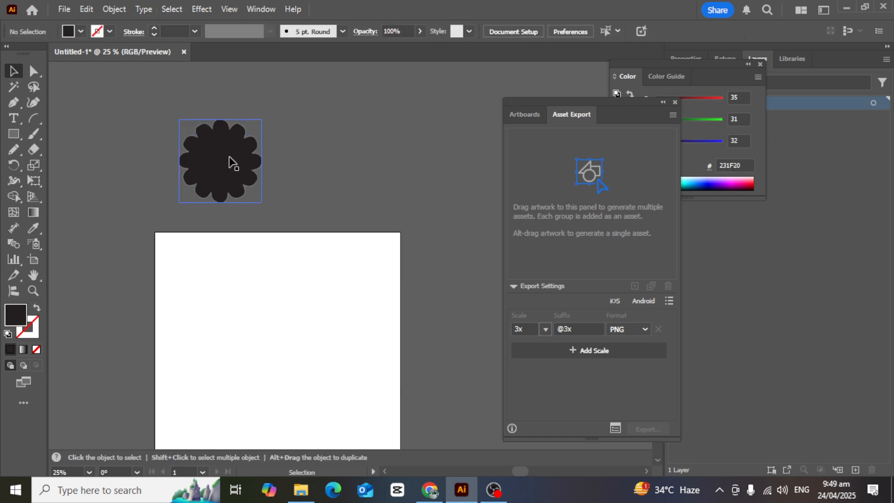
Step: Delete the placed flower image and close the Asset Export panel
drag(232, 163, 205, 164)
key(Delete)
scroll(202, 157, down, 1)
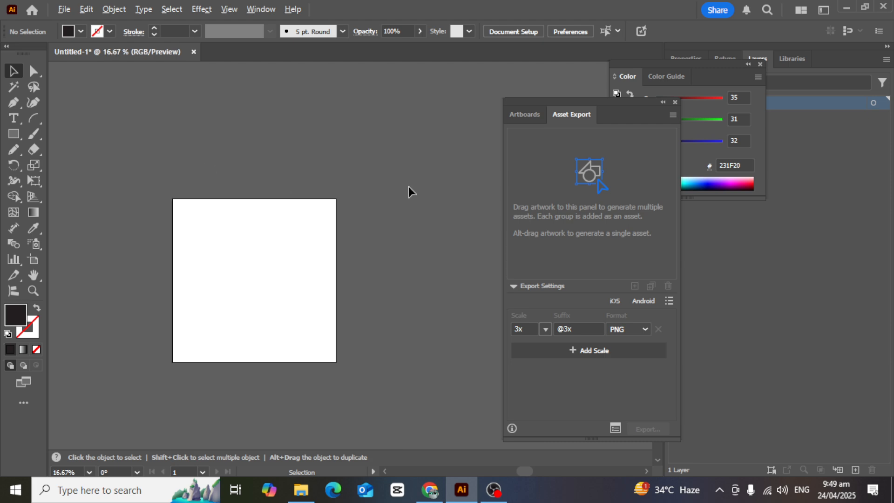
click(674, 101)
scroll(274, 226, up, 1)
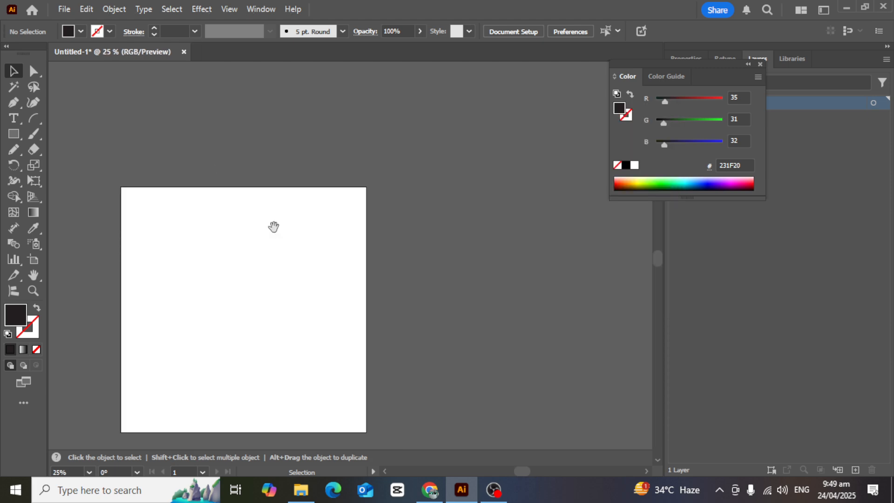
drag(274, 226, 342, 188)
click(228, 9)
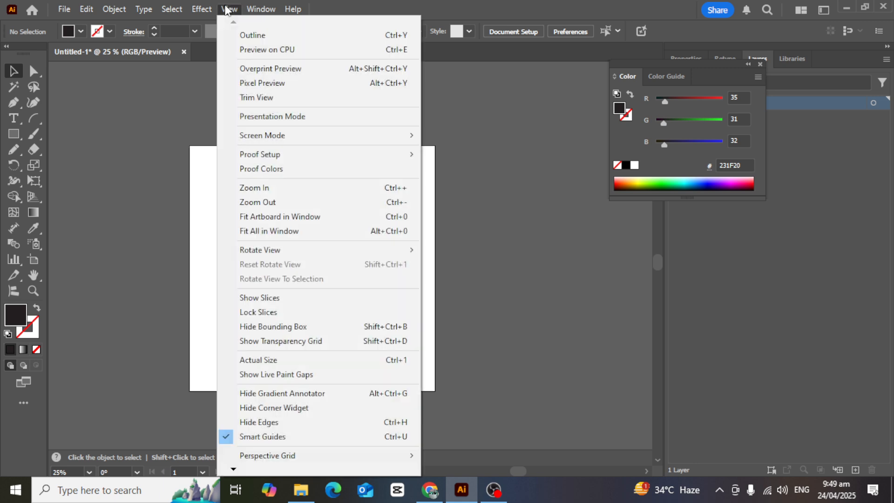
mouse_move(201, 9)
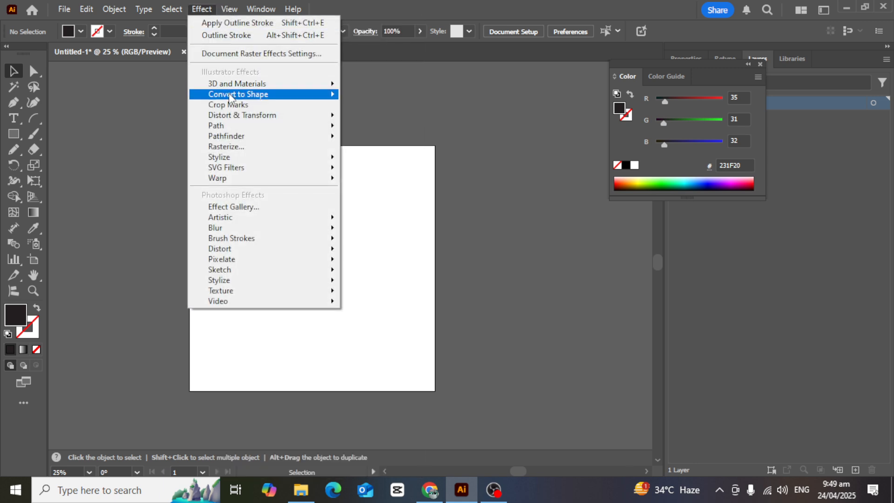
mouse_move(228, 95)
key(Escape)
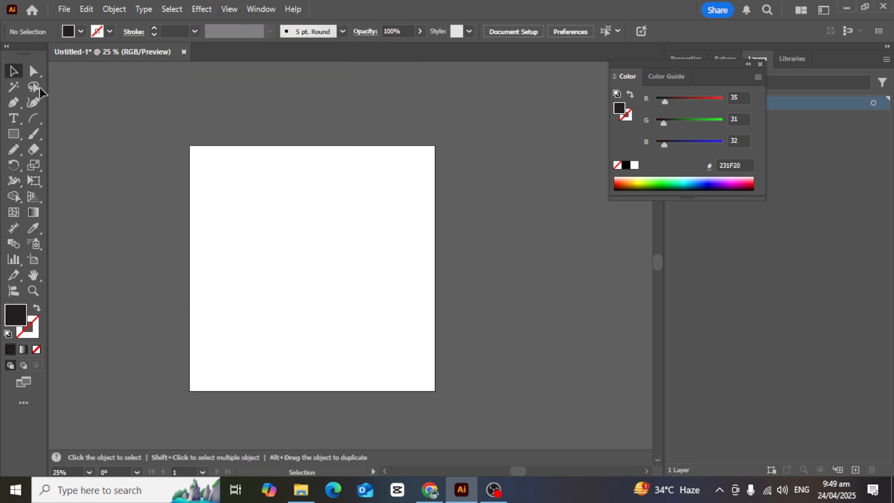
Step: Draw a horizontal line with the Line Segment tool across the middle of the artboard
click(31, 118)
drag(30, 116, 82, 118)
drag(257, 243, 395, 243)
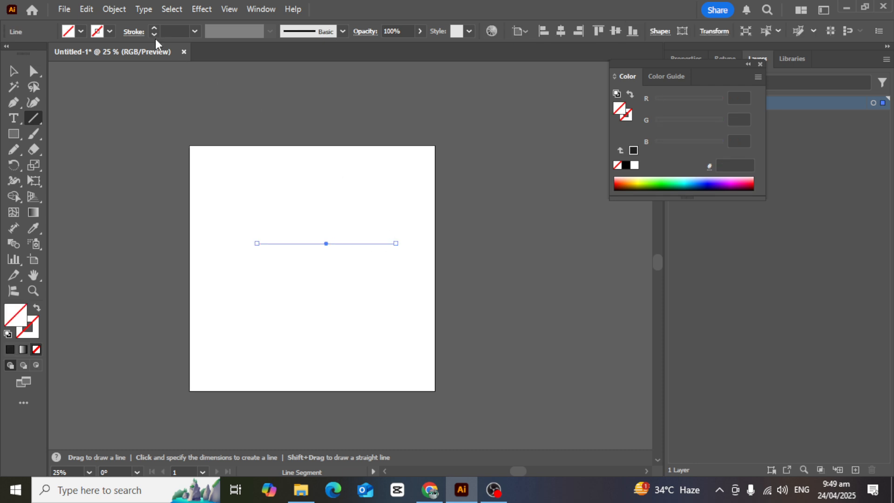
Step: Give the horizontal line a 5 pt stroke and switch to the Selection tool
click(154, 29)
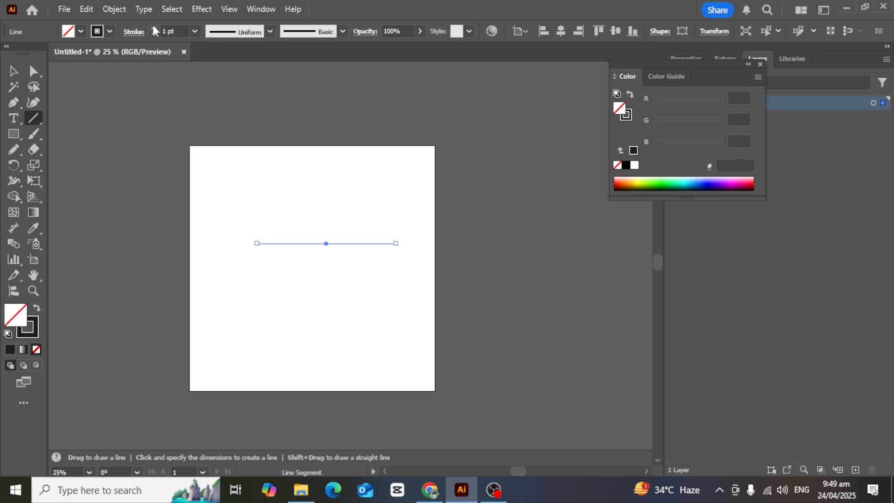
click(108, 29)
click(154, 28)
click(153, 28)
click(154, 28)
click(153, 28)
key(v)
scroll(260, 199, up, 2)
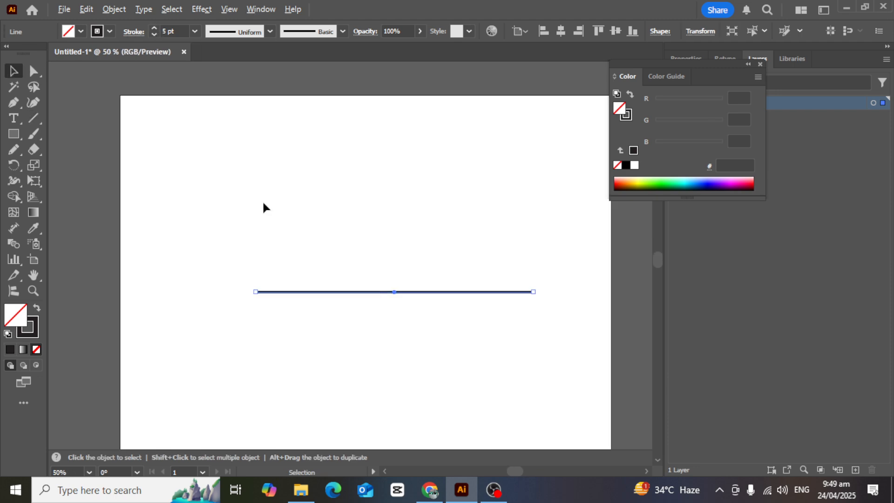
Step: Move the horizontal line up the artboard and open the Convert to Shape Ellipse effect for it
scroll(275, 211, down, 1)
drag(298, 238, 348, 209)
drag(379, 237, 344, 233)
click(202, 9)
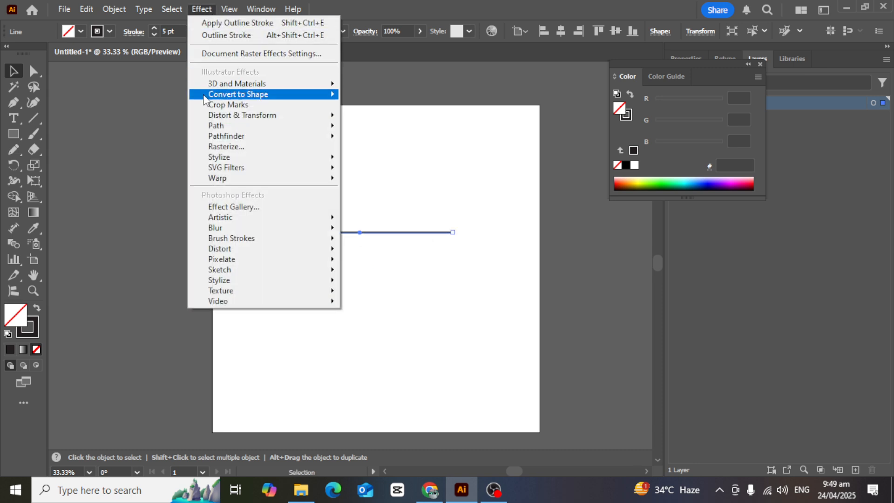
mouse_move(205, 94)
mouse_move(256, 98)
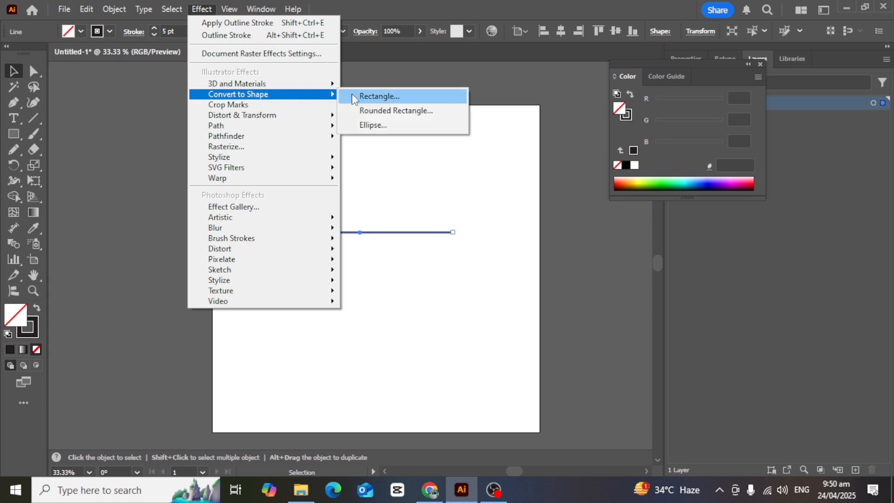
click(372, 125)
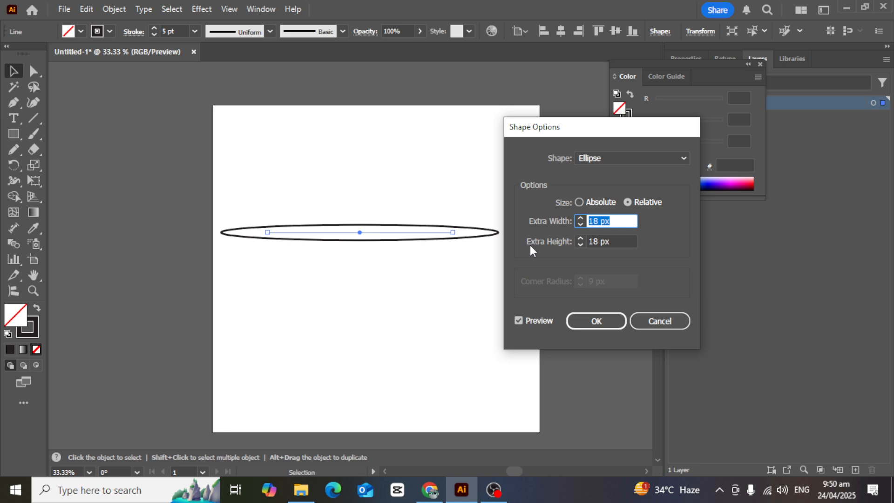
Step: Preview Rounded Rectangle and Rectangle as the line's converted shape, cancel the effect and undo the line's last move
click(667, 158)
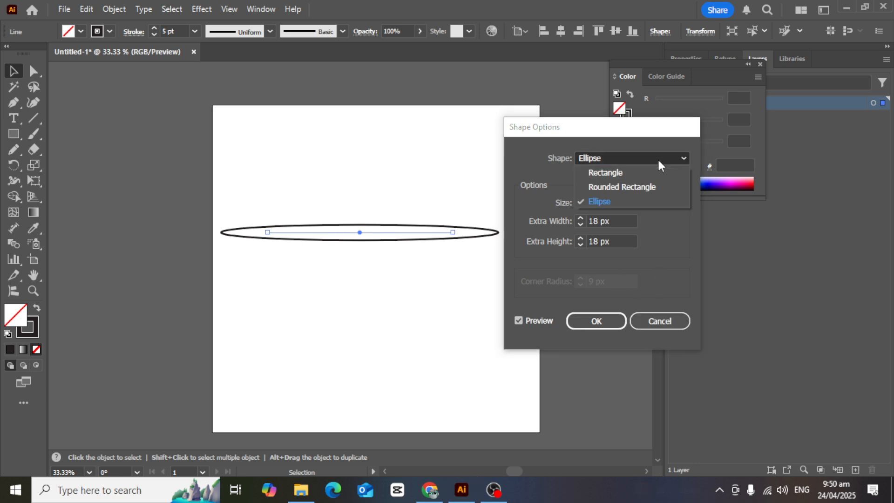
click(609, 185)
click(633, 158)
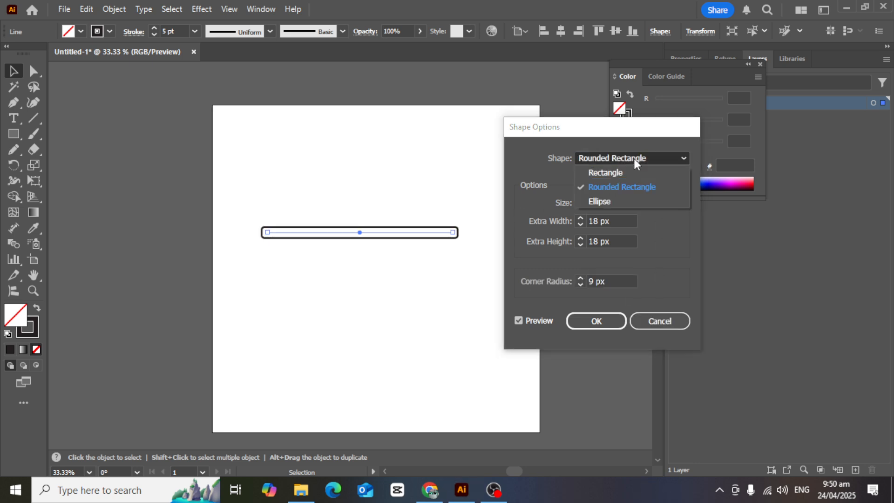
click(604, 173)
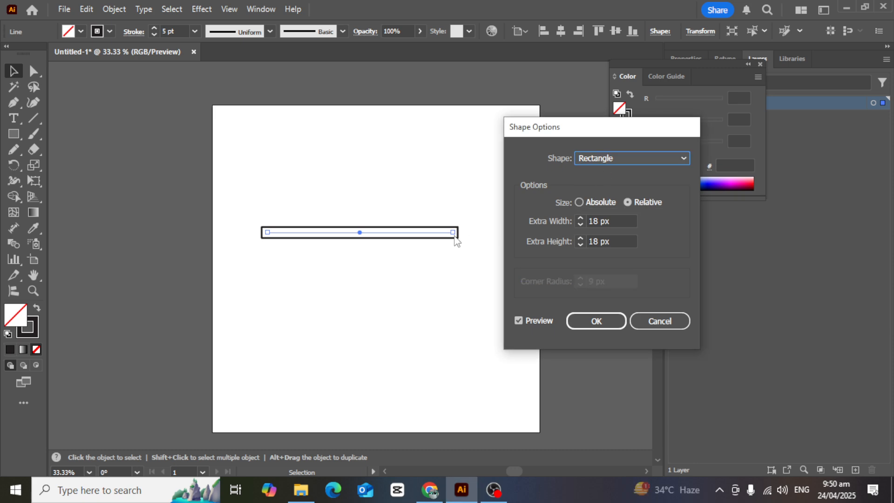
click(671, 321)
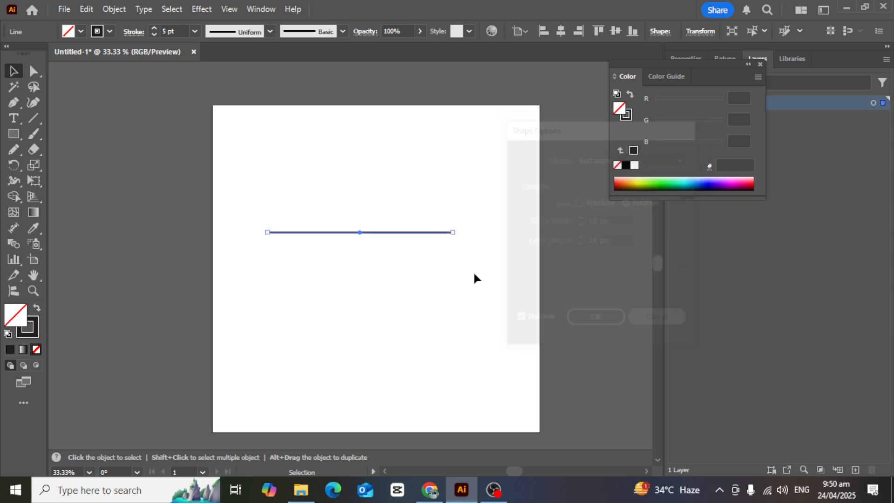
key(ctrl+z)
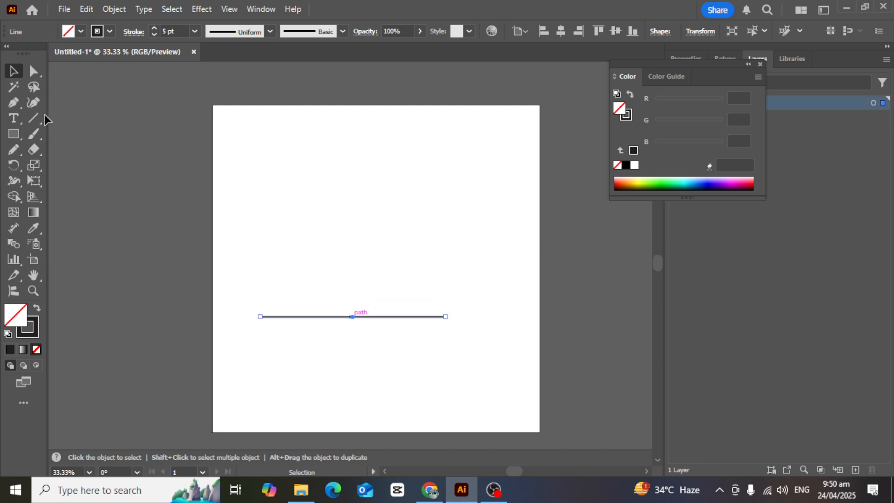
Step: Draw a wide arc above the horizontal line with the Arc tool and switch to the Selection tool
click(39, 119)
drag(38, 116, 74, 135)
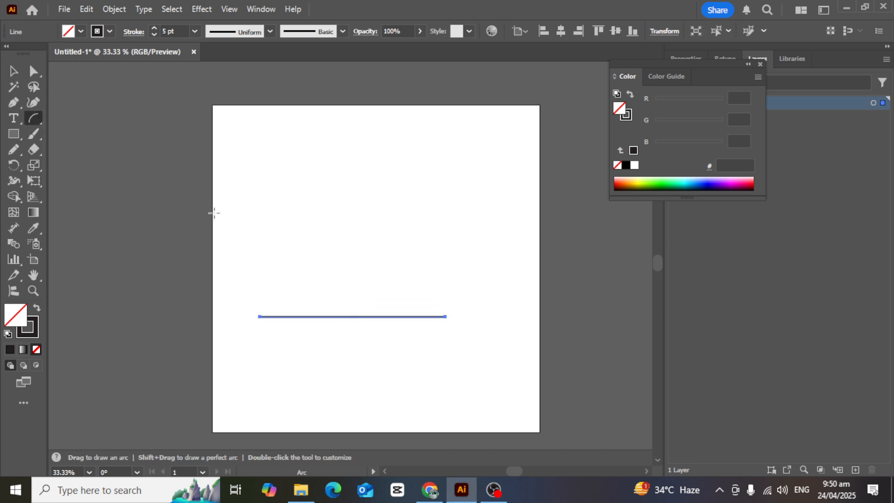
drag(262, 283, 433, 169)
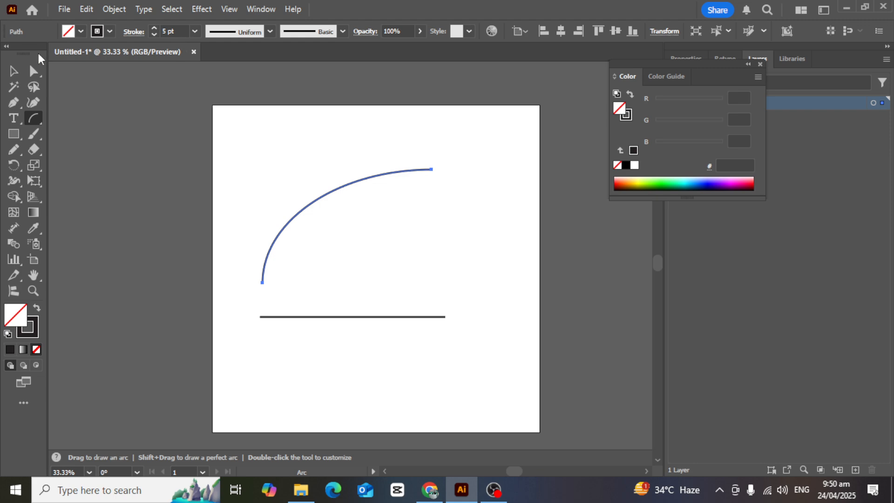
click(13, 71)
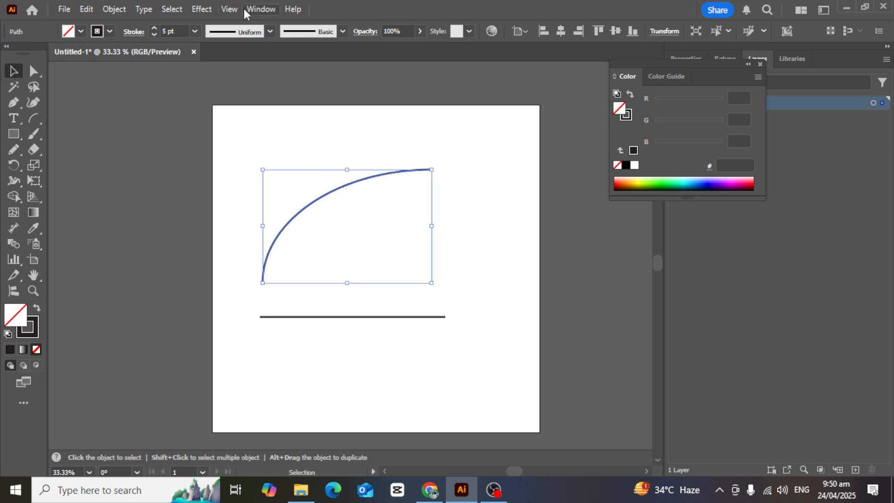
Step: Try Rectangle and Rounded Rectangle in Convert to Shape on the arc, apply Ellipse with 18 px extra width and height, and deselect it
click(202, 10)
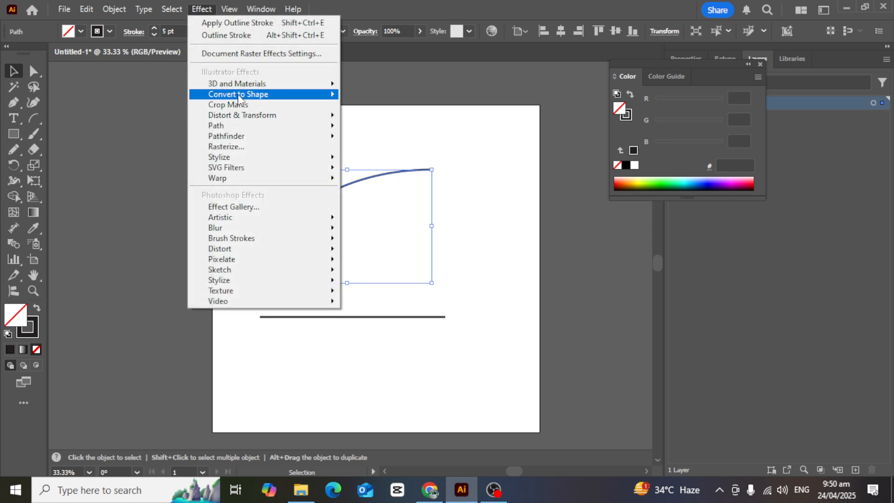
mouse_move(241, 96)
click(389, 97)
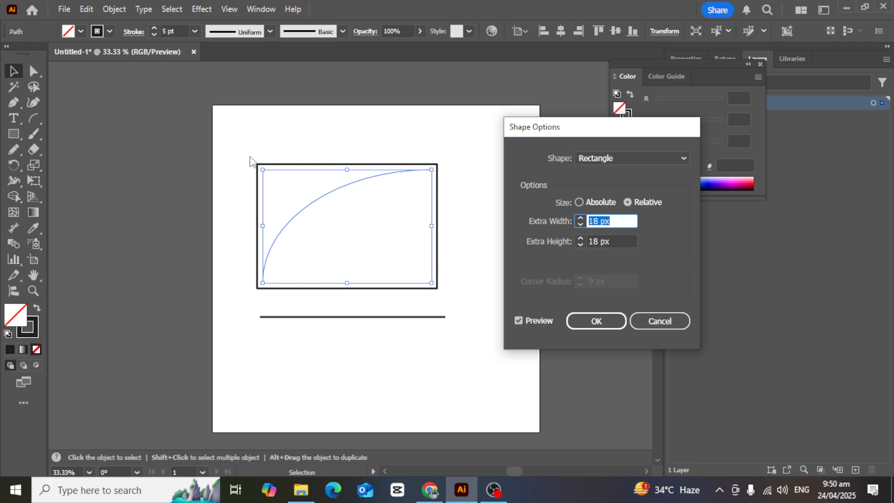
click(619, 161)
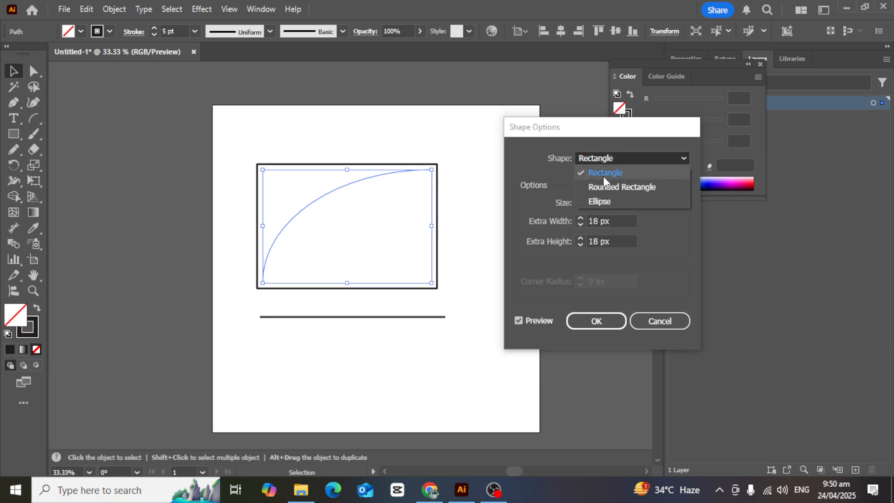
click(597, 189)
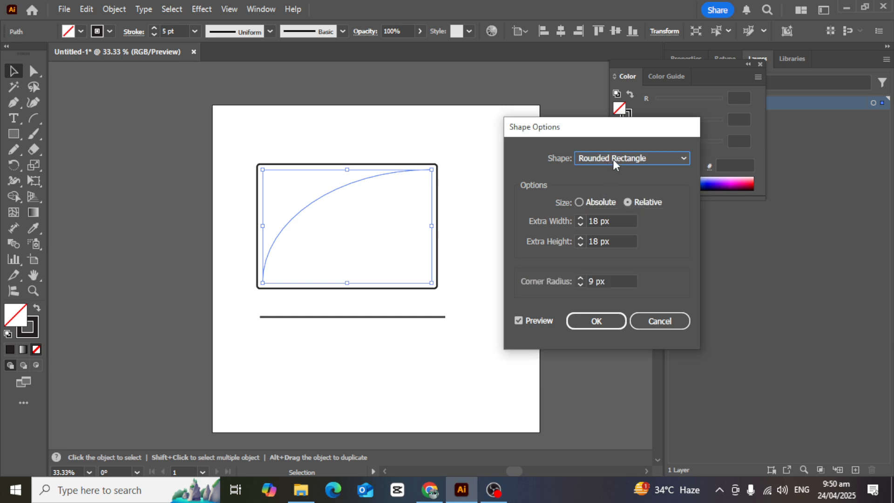
click(613, 157)
click(594, 200)
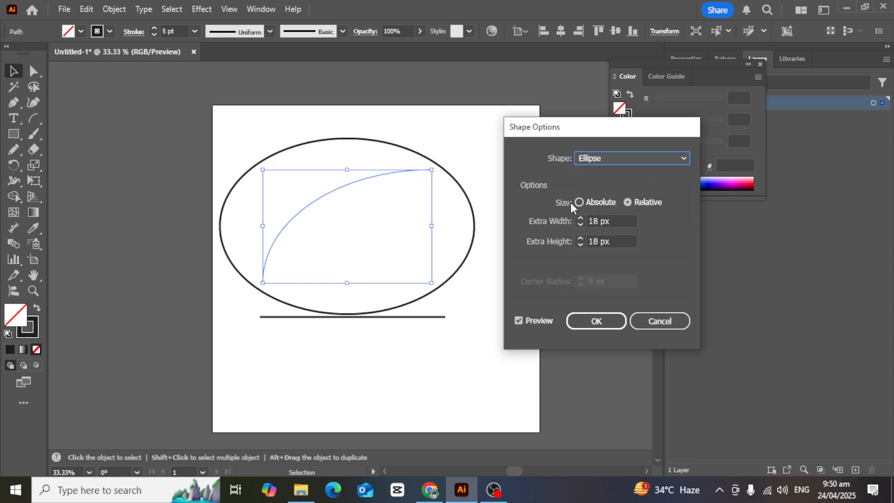
click(584, 324)
click(385, 136)
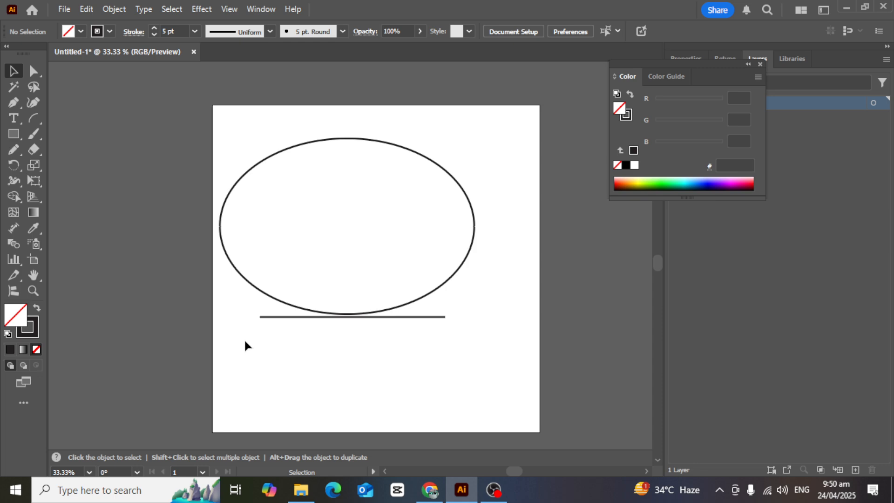
Step: Move and slightly resize the ellipse, and undo the edits back to only the horizontal line
mouse_move(343, 139)
mouse_down()
mouse_move(342, 160)
mouse_move(362, 141)
mouse_up()
drag(364, 176, 404, 173)
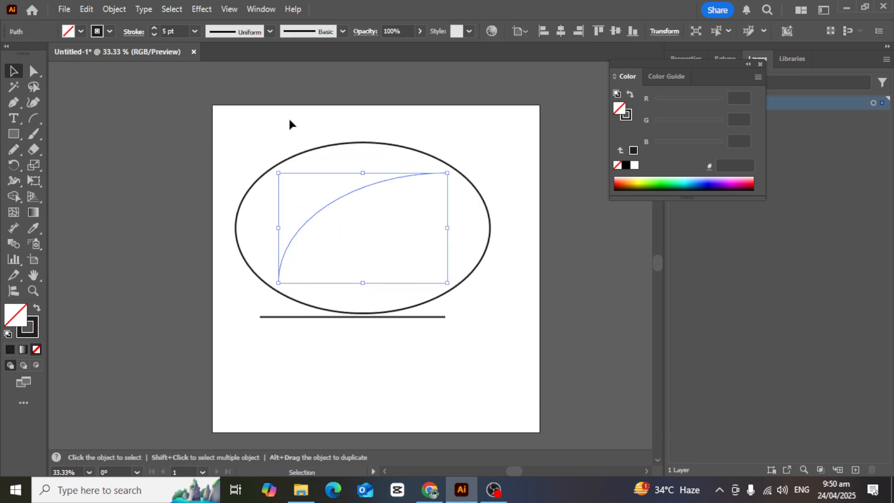
key(ctrl+z)
key(ctrl+z)
key(ctrl+z)
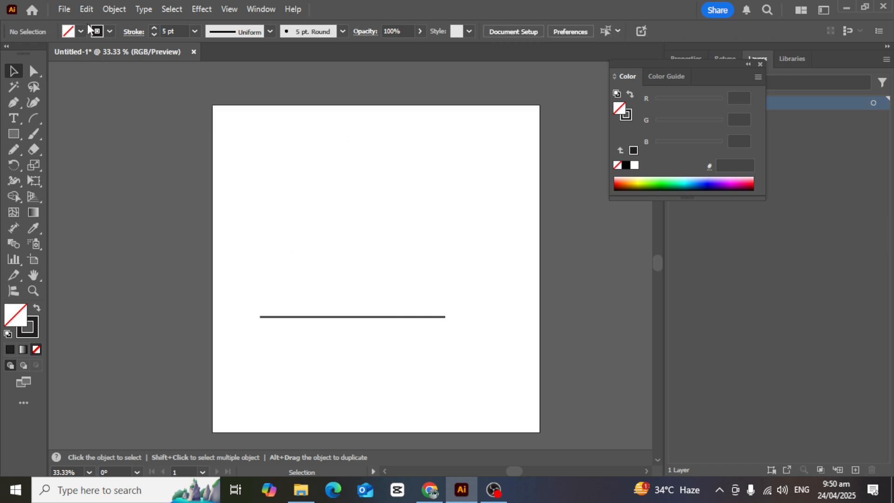
Step: Select the horizontal line and move it up to just above the middle of the artboard
double_click(343, 316)
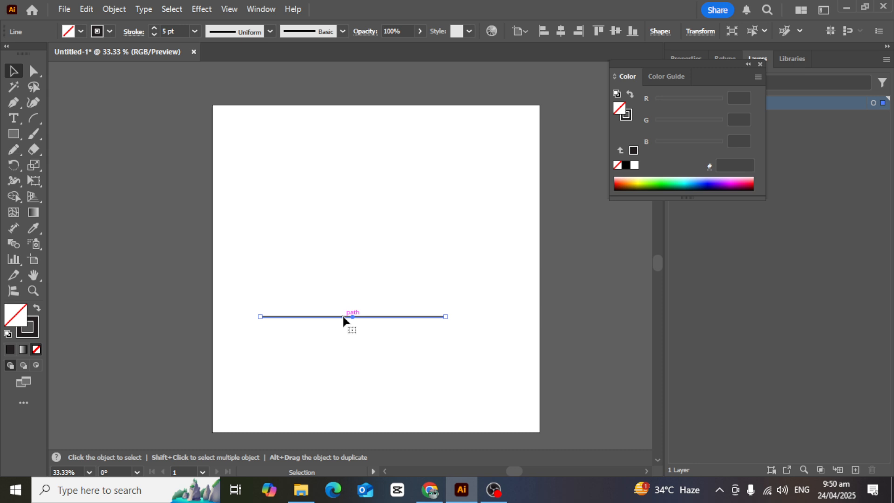
key(Escape)
drag(360, 317, 363, 244)
Step: Apply a Free Distort effect to the line, raising both upper corner points and pulling the lower-left point down
click(212, 9)
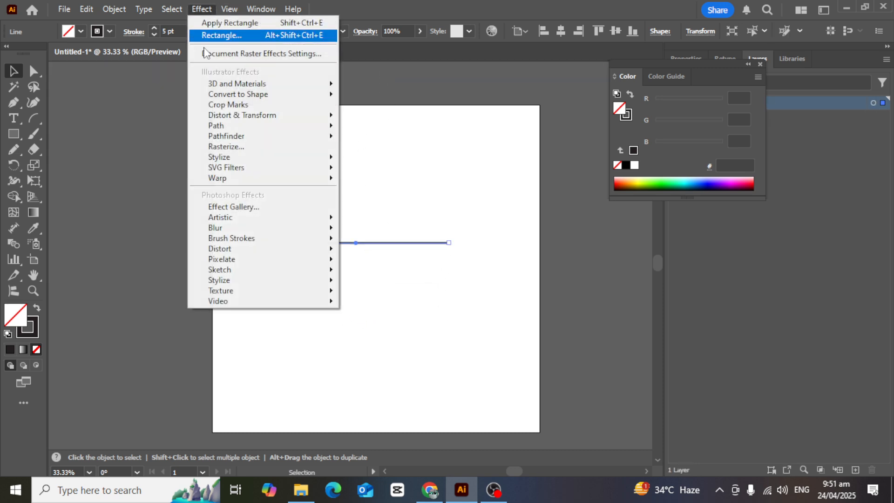
mouse_move(228, 116)
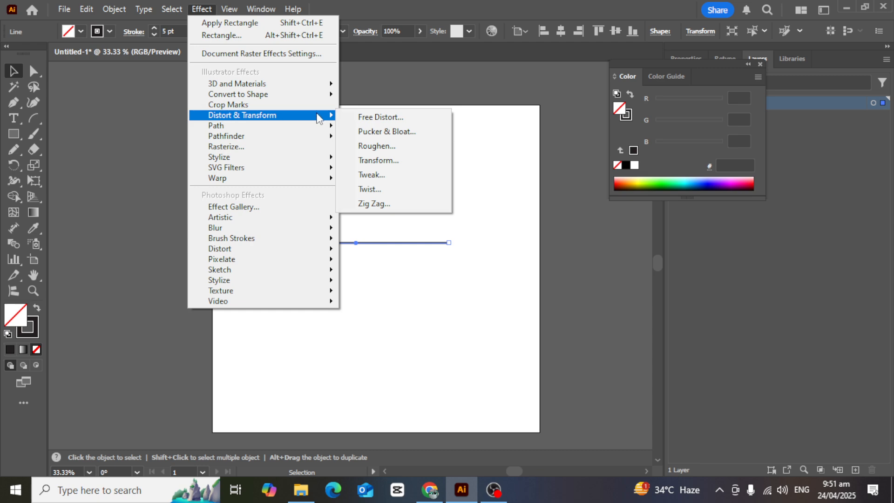
click(369, 117)
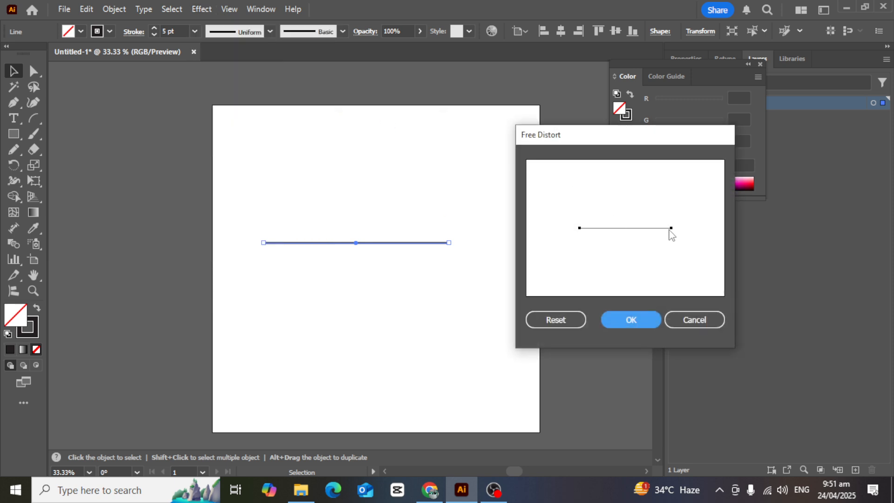
drag(672, 228, 680, 185)
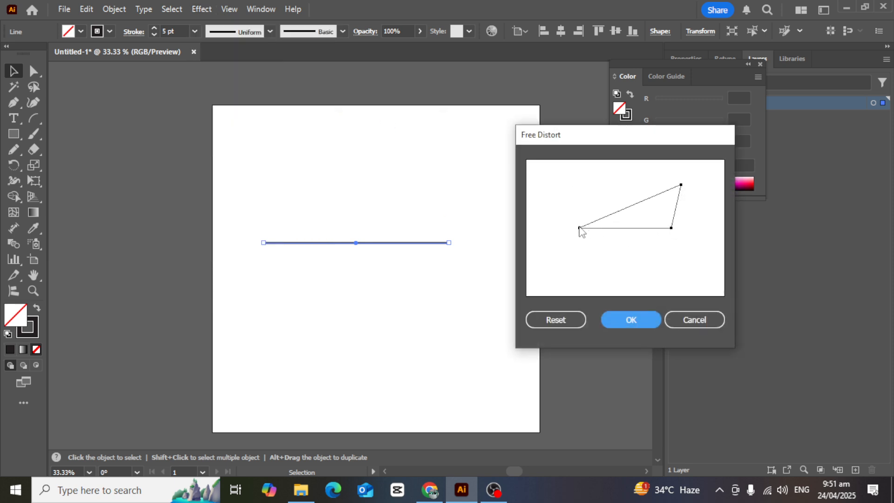
drag(579, 228, 534, 210)
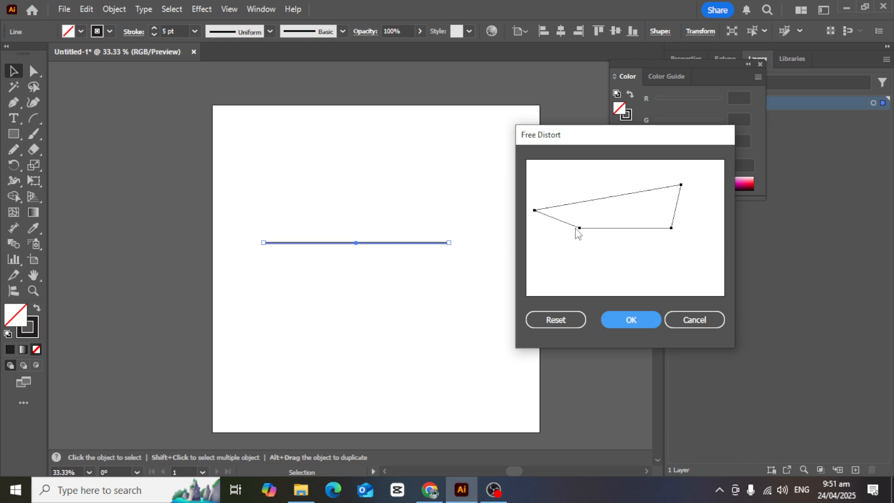
drag(580, 228, 563, 270)
click(635, 318)
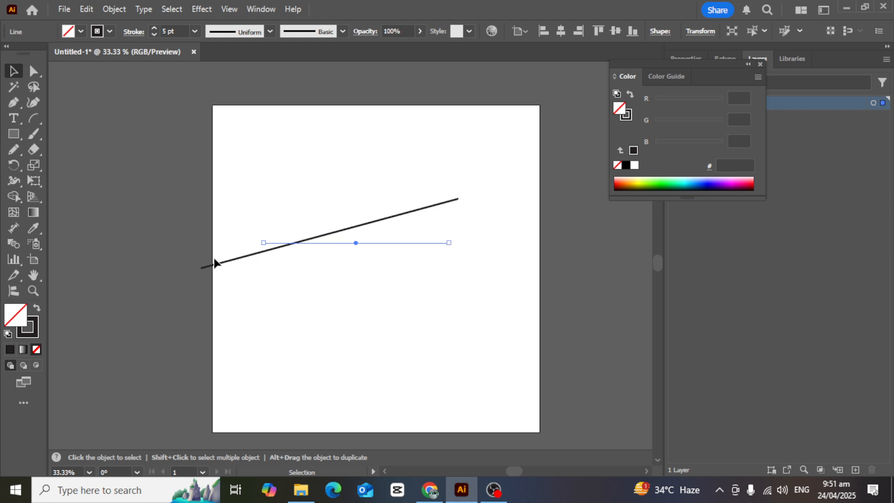
Step: Select the slanted distorted line and delete it from the artboard
click(429, 306)
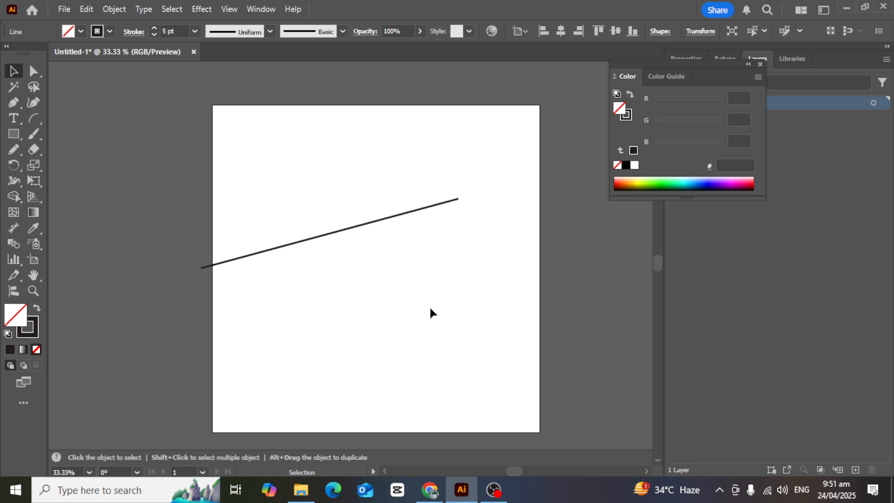
click(402, 215)
click(393, 294)
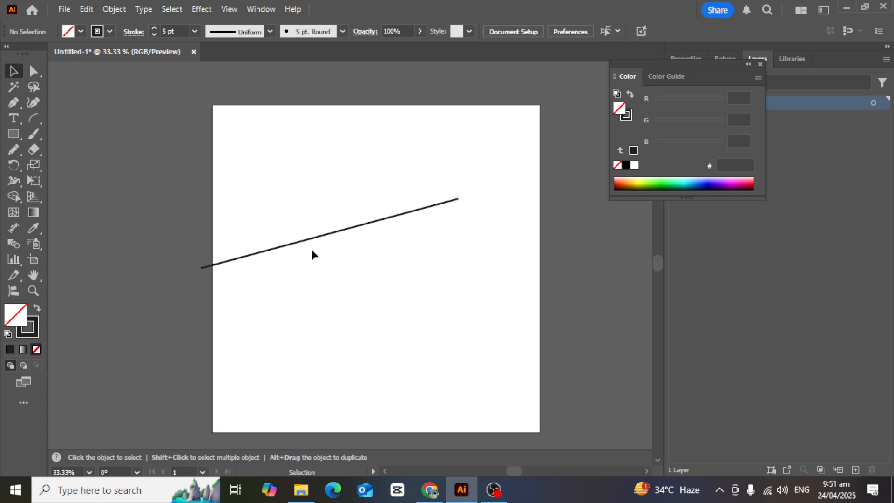
drag(245, 199, 431, 304)
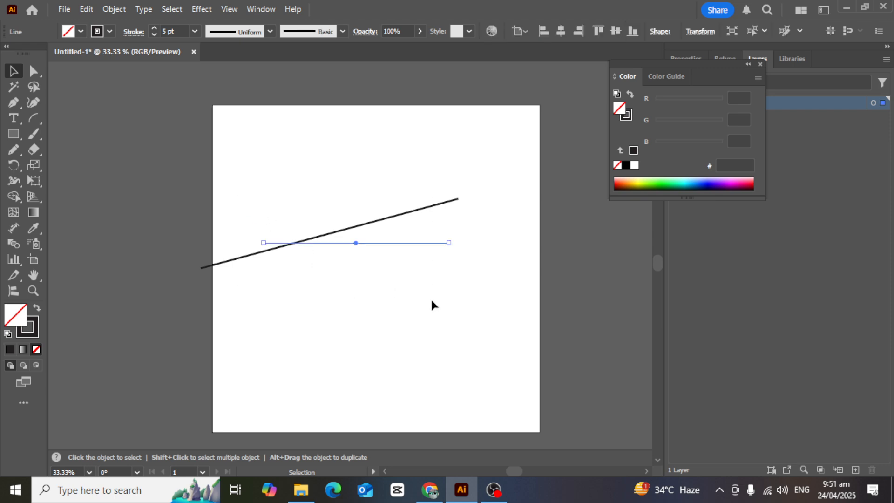
key(Delete)
Step: Draw a rectangle in the upper middle of the artboard and swap its fill and stroke for a solid dark fill
click(13, 134)
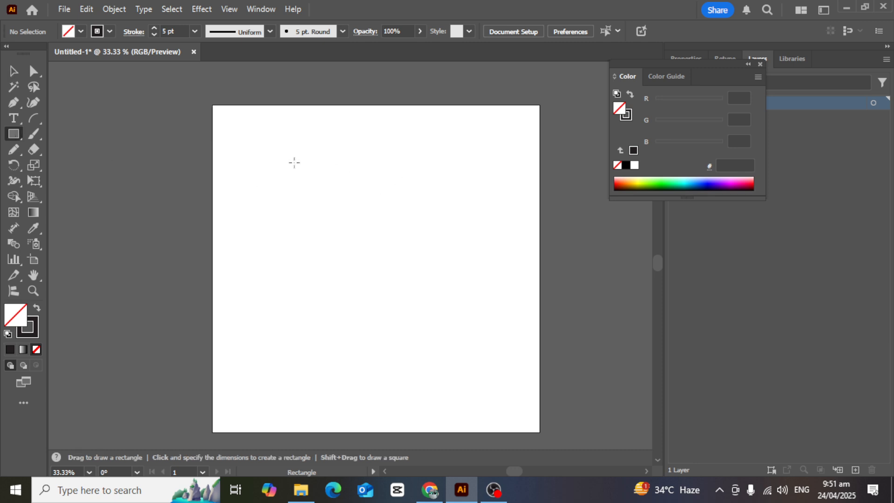
drag(282, 161, 452, 311)
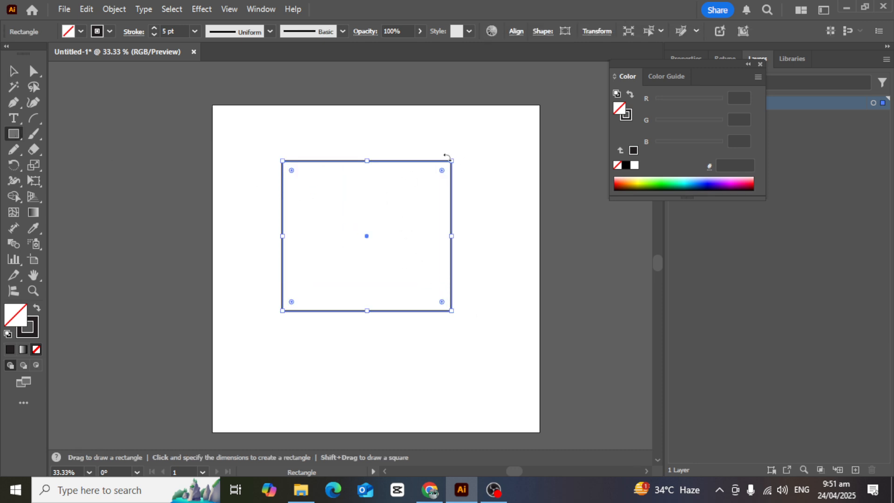
click(37, 307)
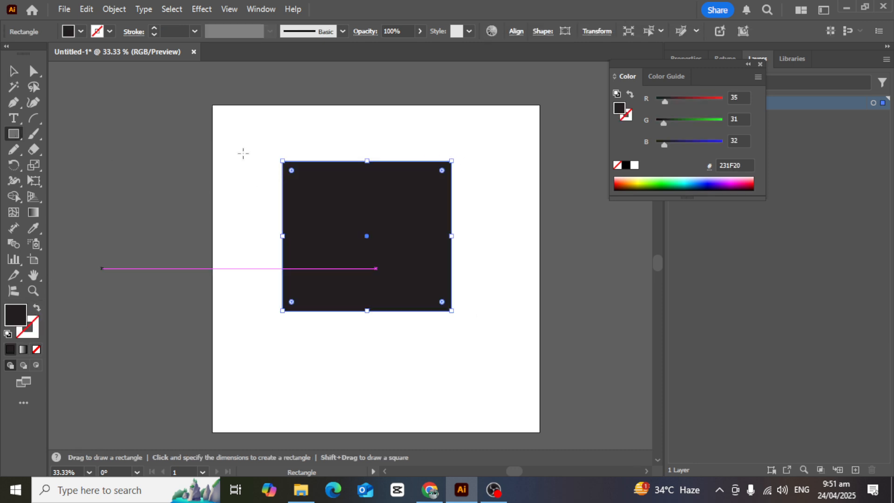
click(14, 71)
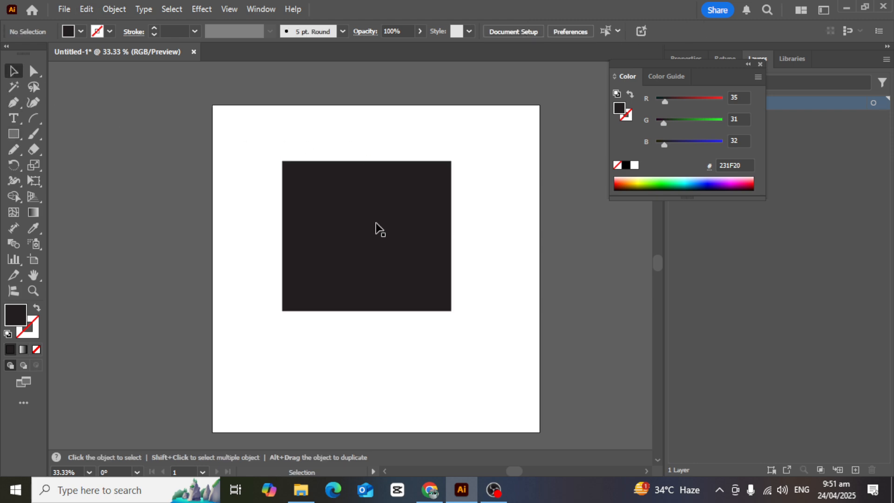
Step: Select the dark rectangle in the upper middle of the artboard and delete it
click(375, 226)
key(Delete)
Step: Place the image 16cd74fc-efd0-402e-8364-2311dbac1493 from New Volume (F:), embed it and move it up to the upper middle of the artboard
click(64, 10)
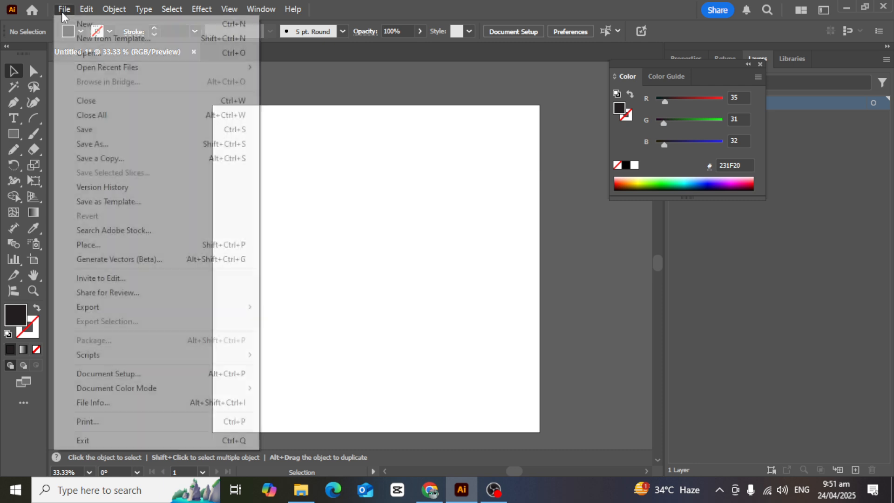
click(89, 245)
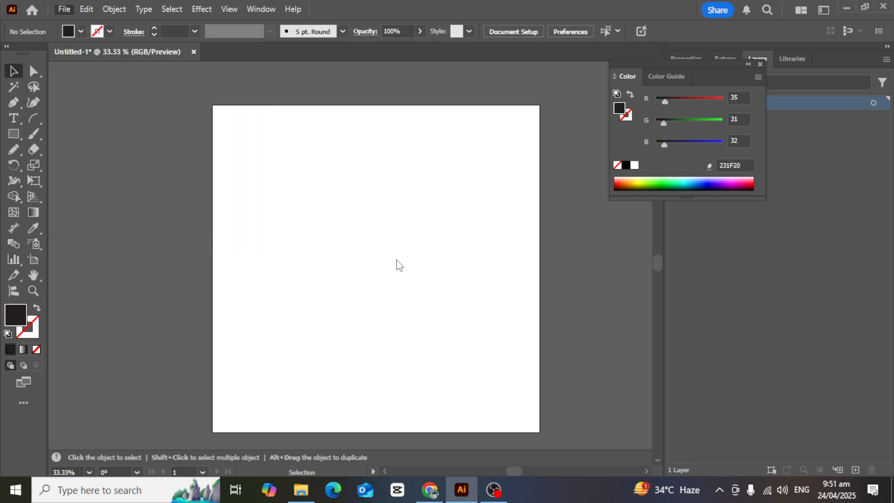
scroll(84, 243, down, 2)
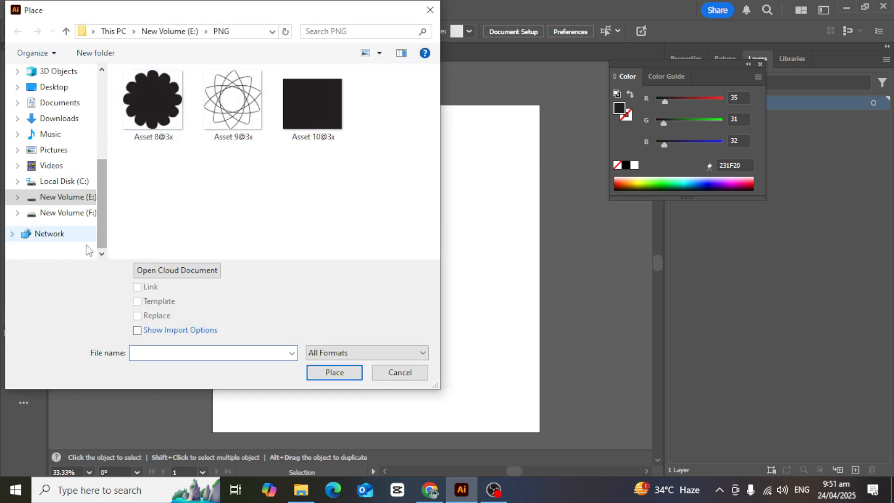
click(65, 213)
scroll(433, 136, down, 3)
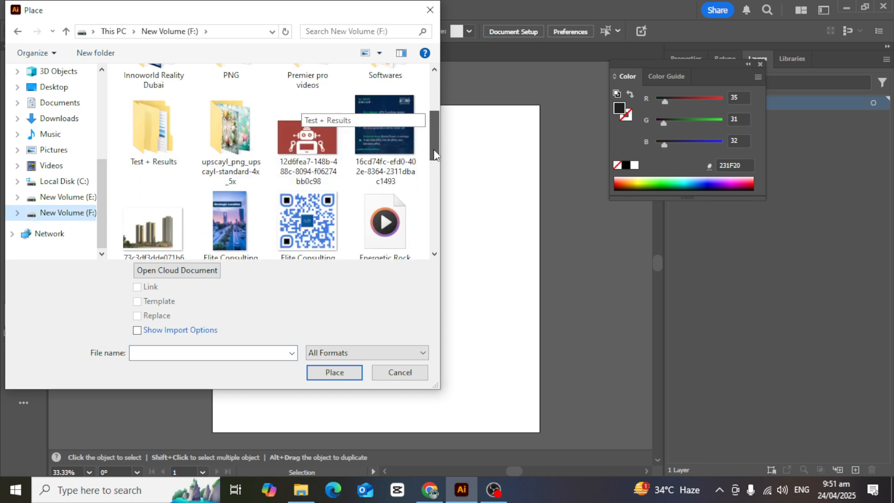
click(385, 93)
click(334, 372)
click(253, 201)
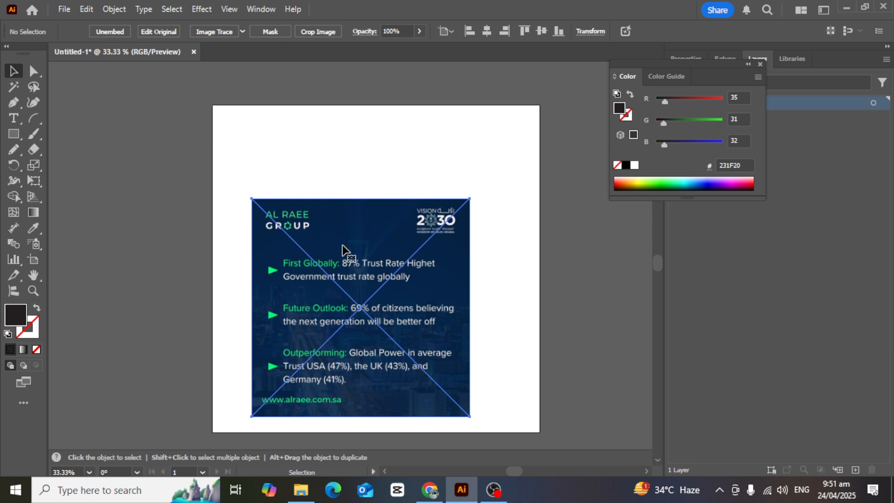
click(216, 35)
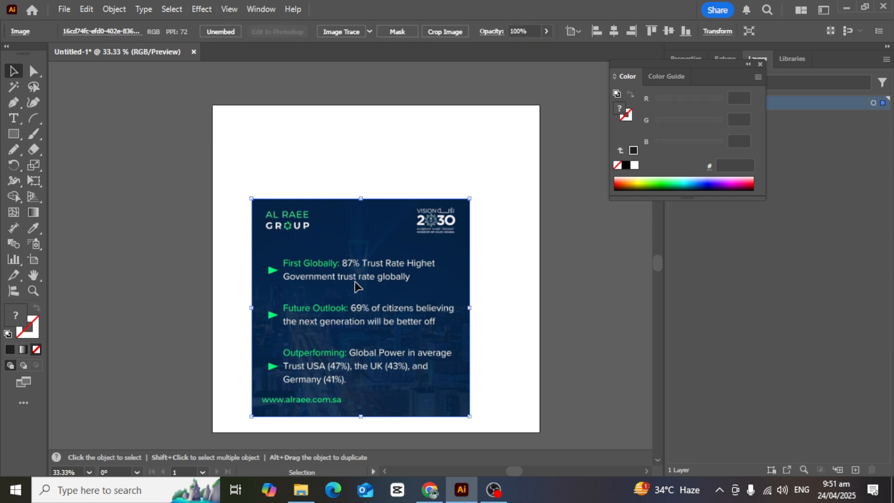
drag(259, 206, 251, 143)
Step: Try a Free Distort effect on the embedded image, pulling its upper-left corner inward and its lower-right corner outward and up
click(201, 10)
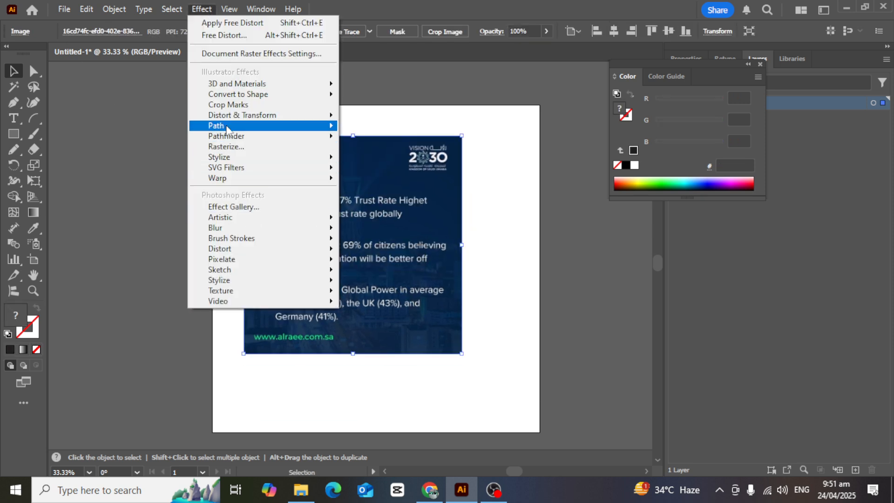
mouse_move(254, 117)
click(370, 117)
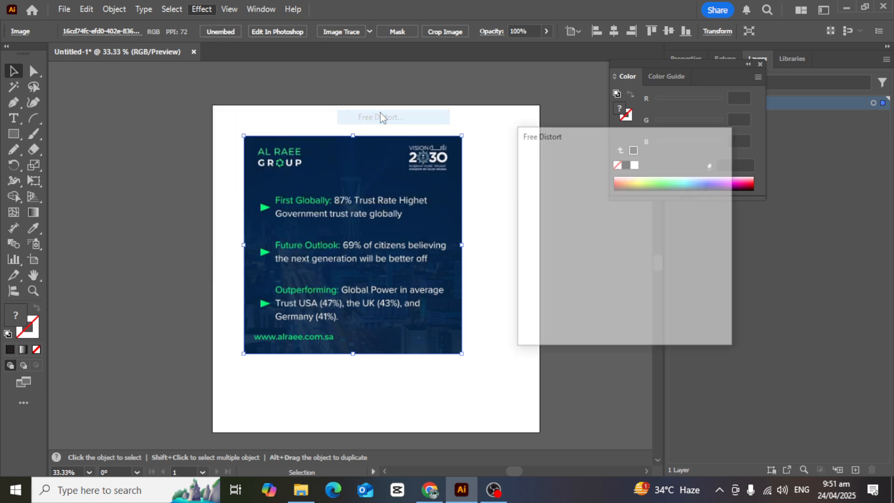
drag(580, 185, 615, 220)
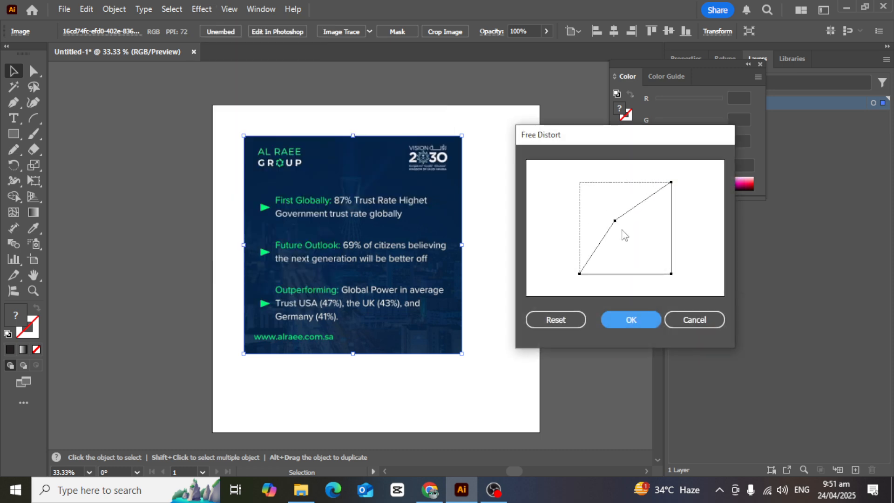
drag(671, 274, 711, 252)
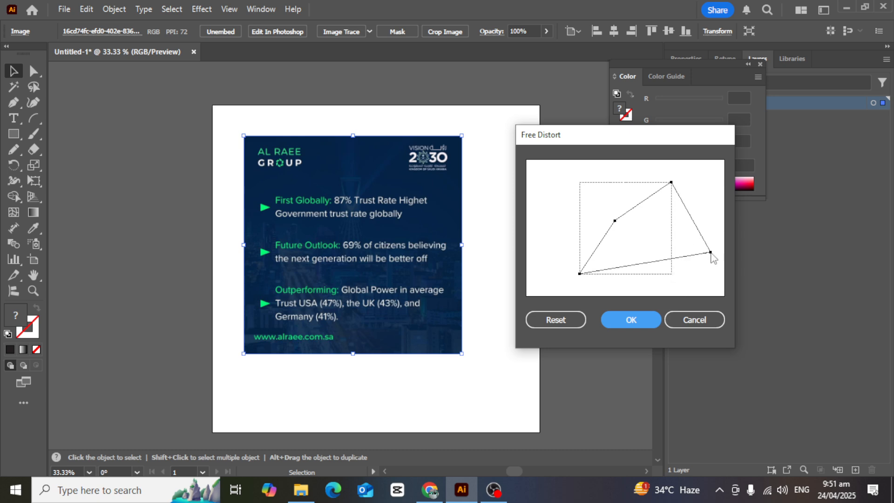
click(630, 318)
Step: Move the embedded image to the artboard's upper-left corner and delete it
drag(365, 186, 337, 159)
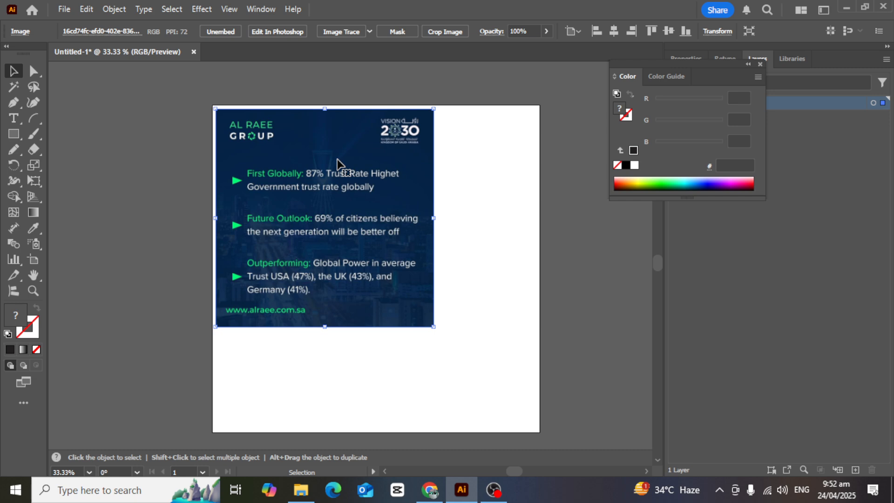
key(Delete)
Step: Draw a rectangle left of the artboard's centre and fill it with the red swatch
key(m)
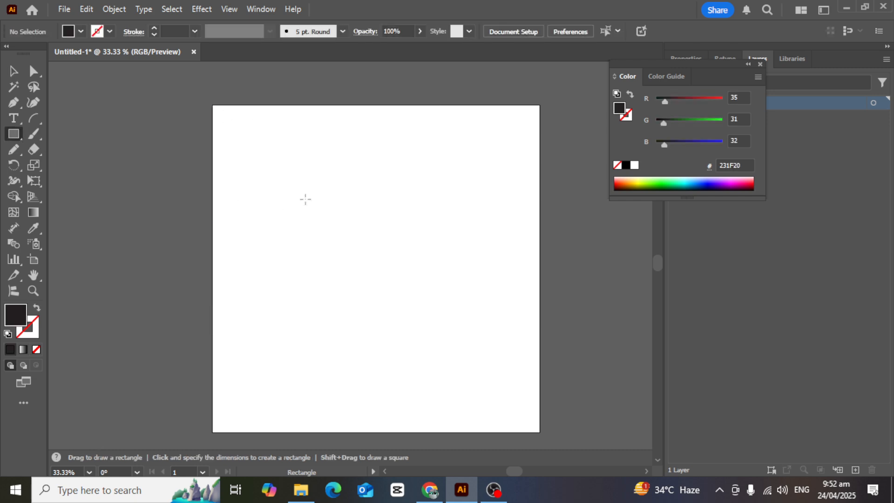
mouse_move(281, 173)
mouse_down()
mouse_move(359, 259)
mouse_move(436, 317)
mouse_up()
click(81, 31)
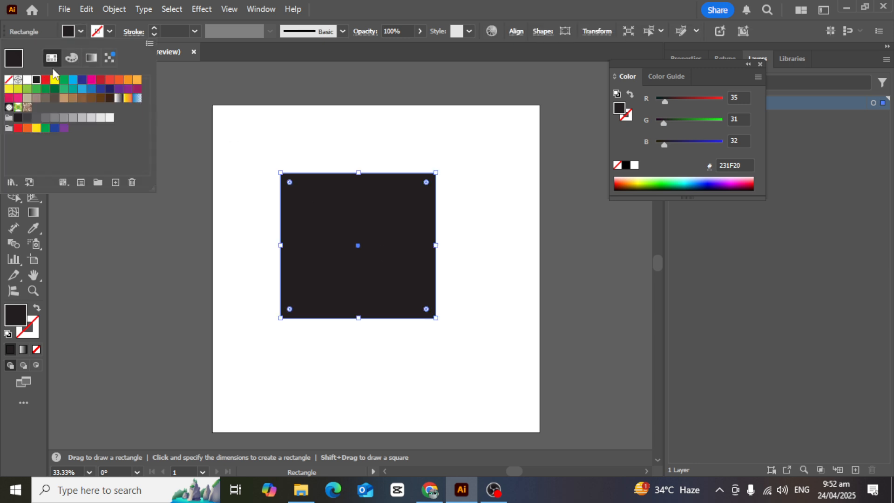
click(45, 80)
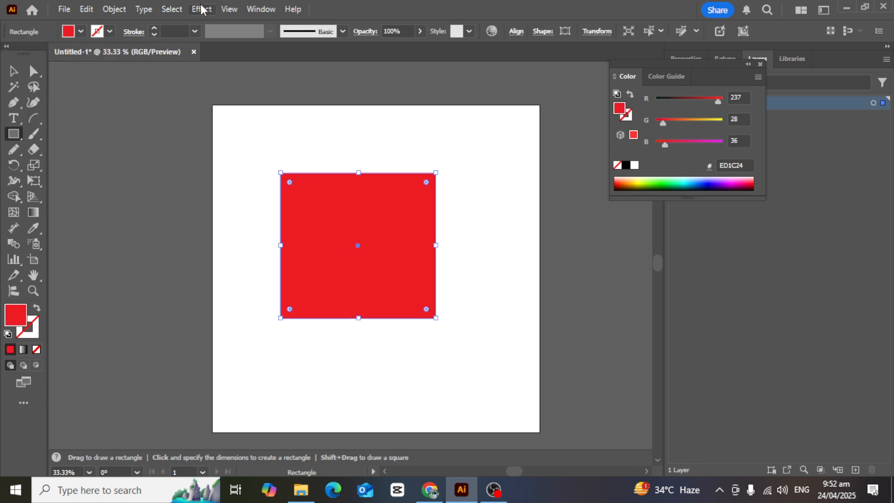
Step: Apply a Free Distort effect to the red rectangle, pulling the upper-left corner inward and down and the upper-right corner down
click(202, 9)
mouse_move(254, 115)
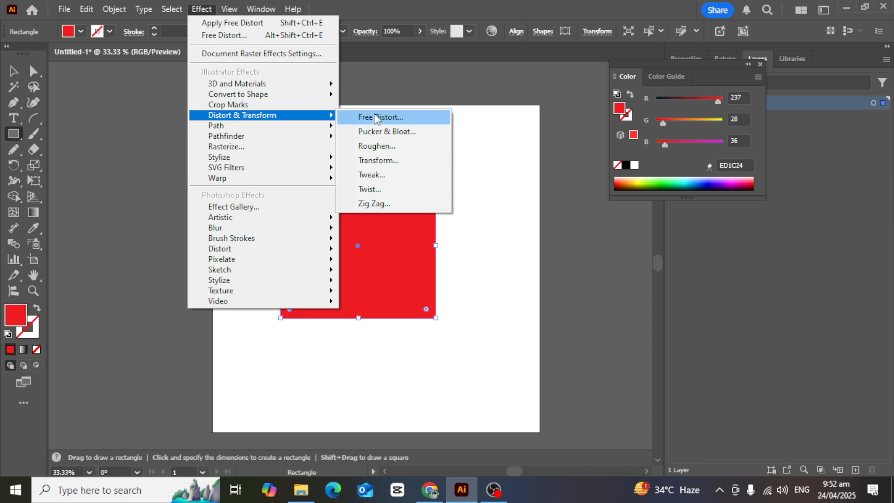
click(375, 117)
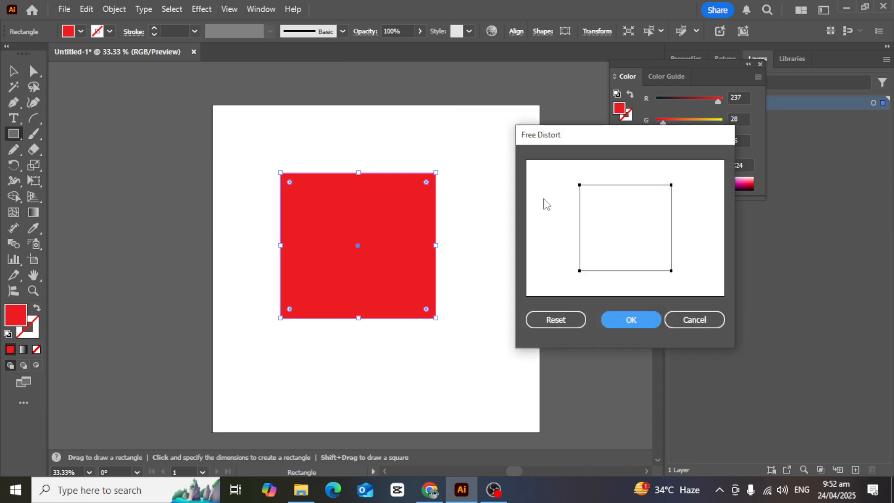
drag(579, 185, 611, 219)
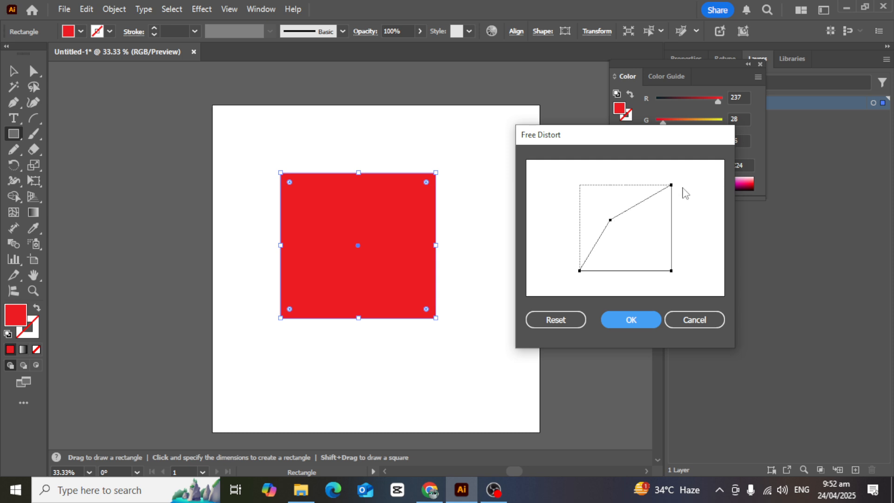
drag(673, 185, 666, 220)
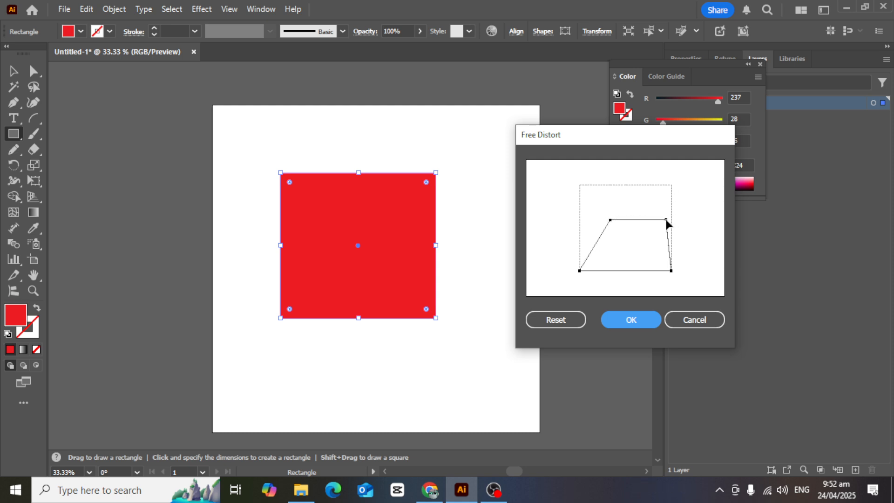
click(630, 320)
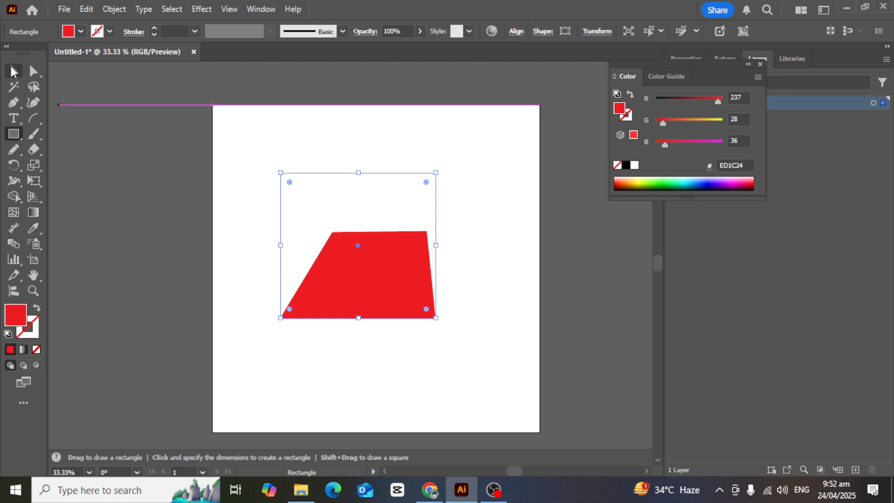
Step: Select everything on the artboard and delete the distorted red shape
key(v)
click(247, 148)
key(ctrl+a)
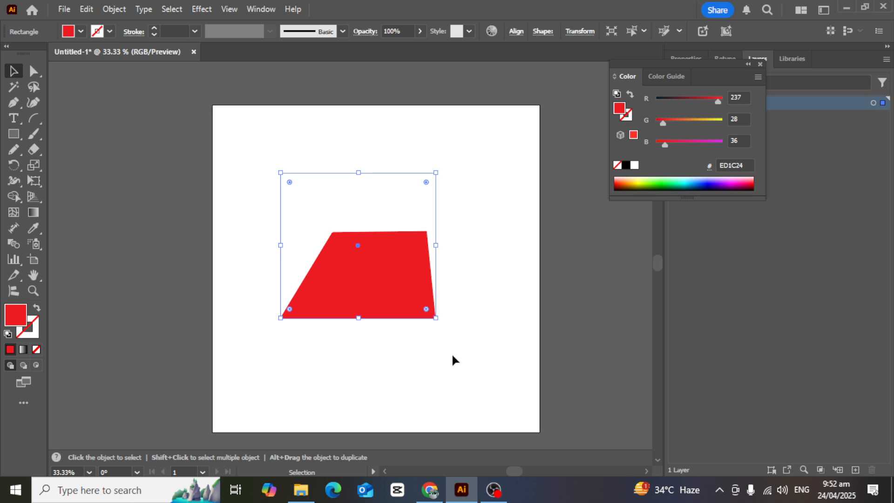
key(Delete)
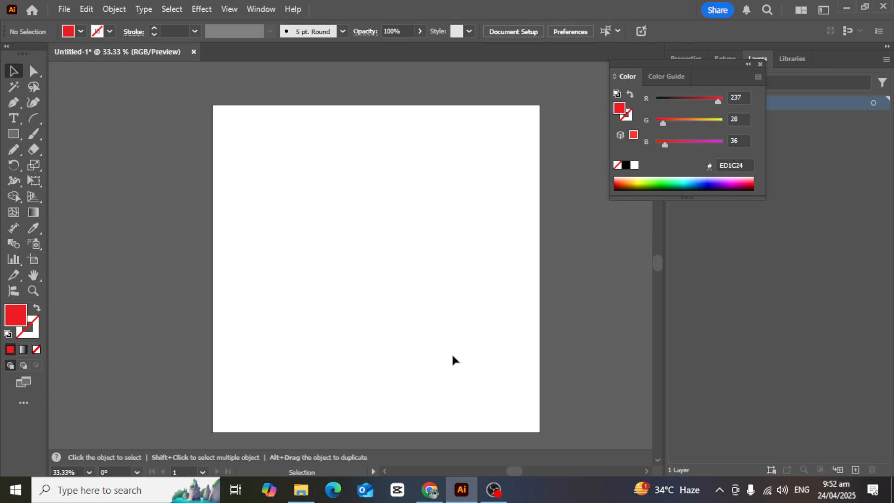
Step: Draw a new red rectangle in the artboard's middle and Free Distort it into a trapezoid by pulling both upper corners inward and down
click(13, 135)
drag(275, 181, 452, 367)
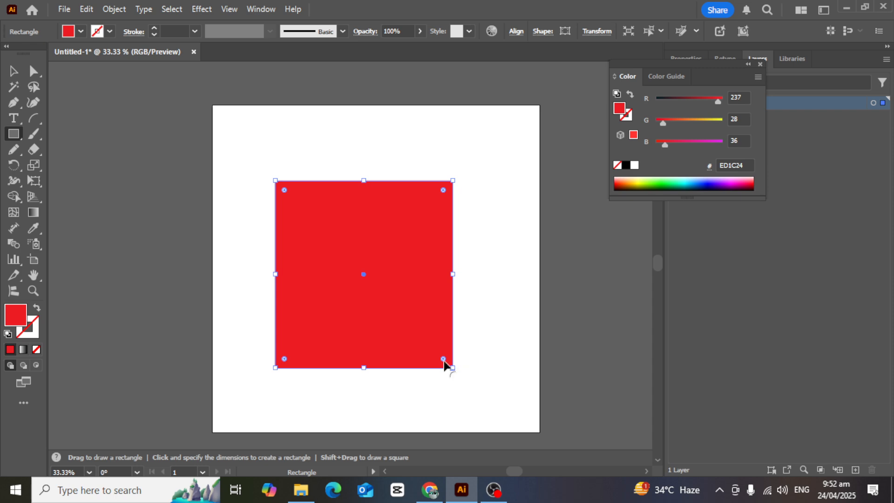
click(205, 10)
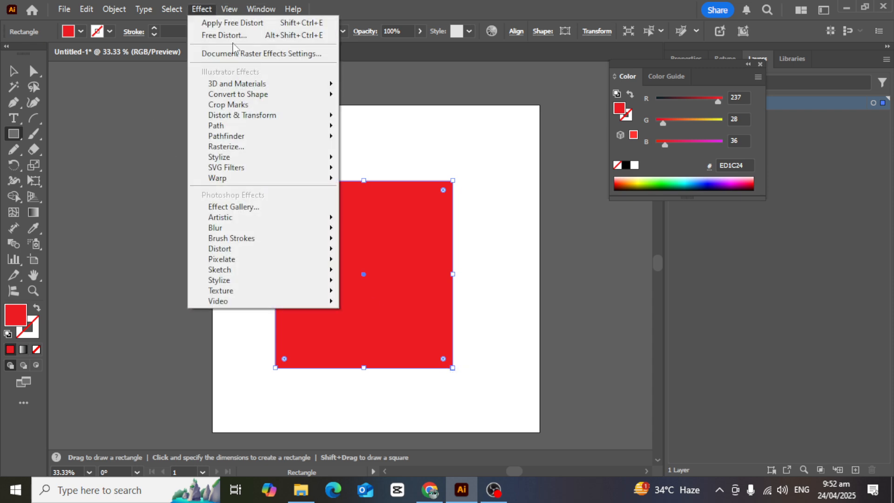
mouse_move(329, 116)
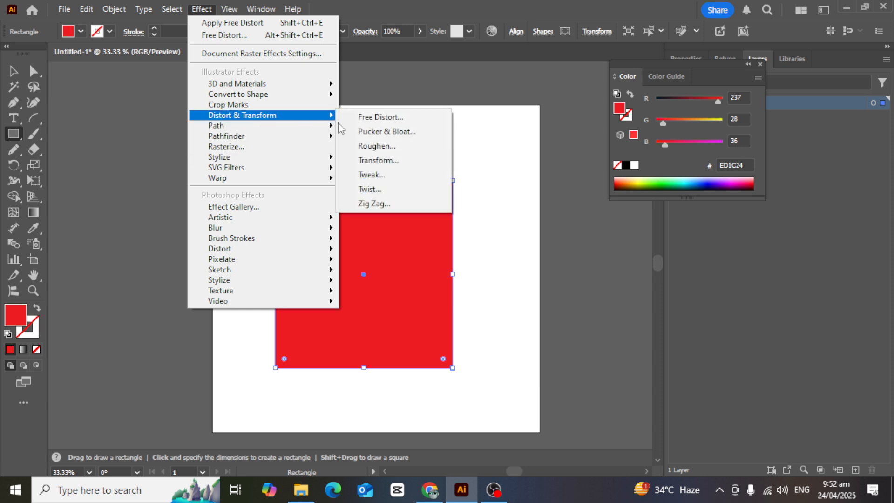
click(394, 118)
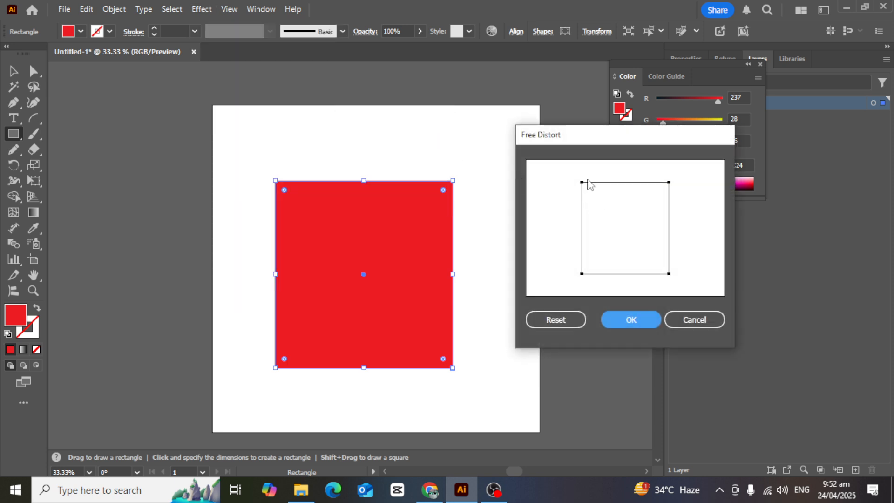
drag(582, 182, 607, 228)
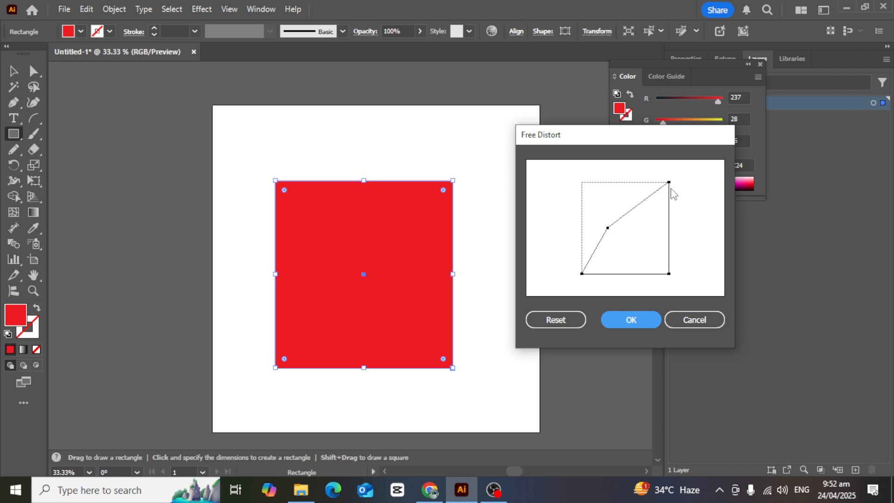
drag(668, 182, 656, 228)
click(636, 319)
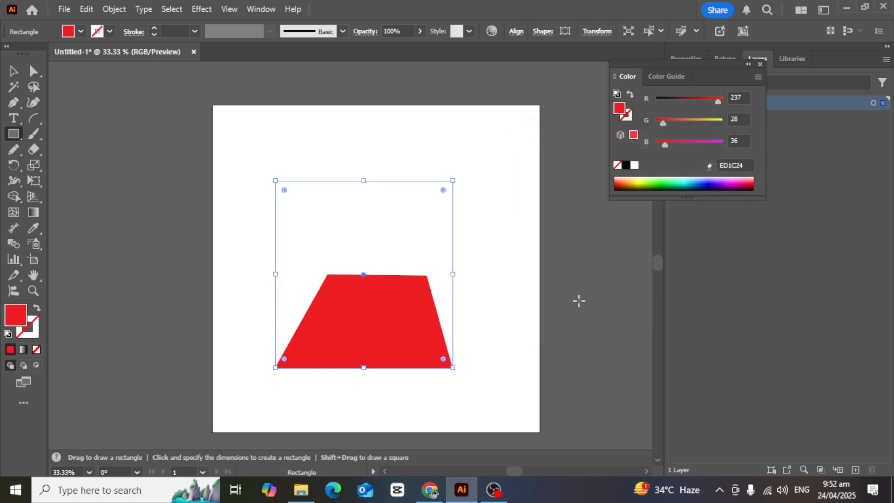
click(13, 71)
click(199, 167)
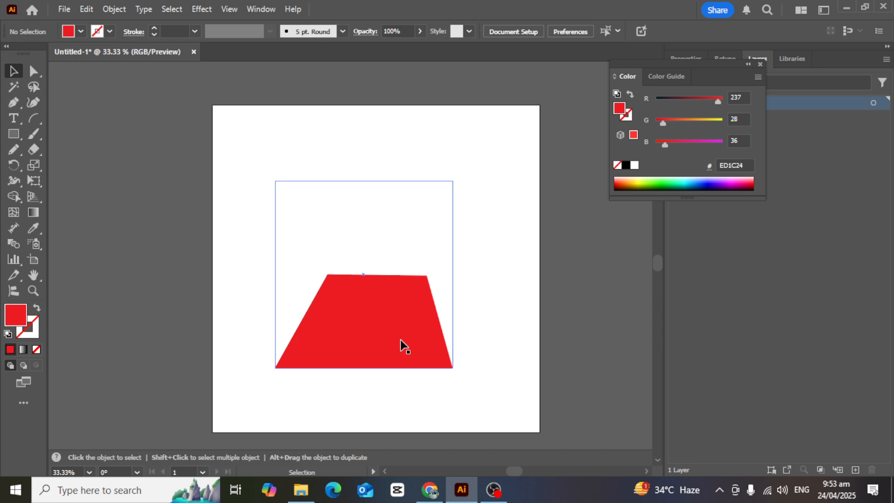
Step: Place the image 16cd74fc-efd0-402e-8364-2311dbac1493, embed it and position it so that it covers the red trapezoid
click(64, 9)
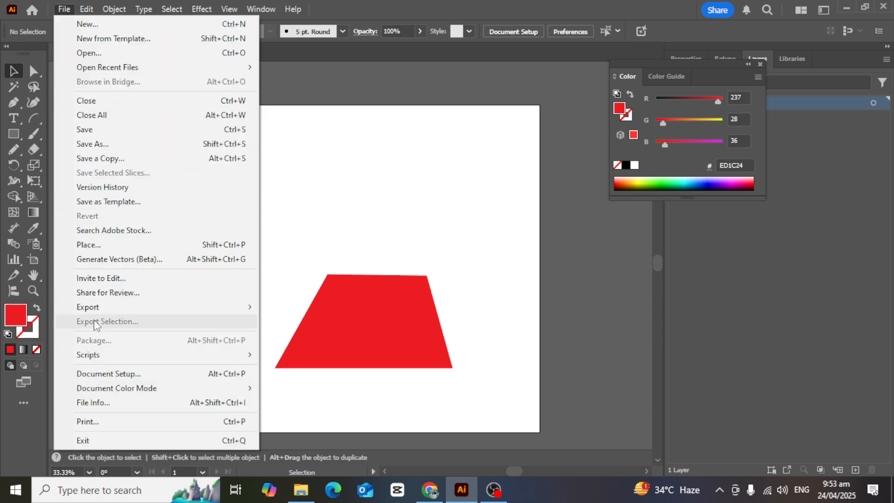
click(99, 246)
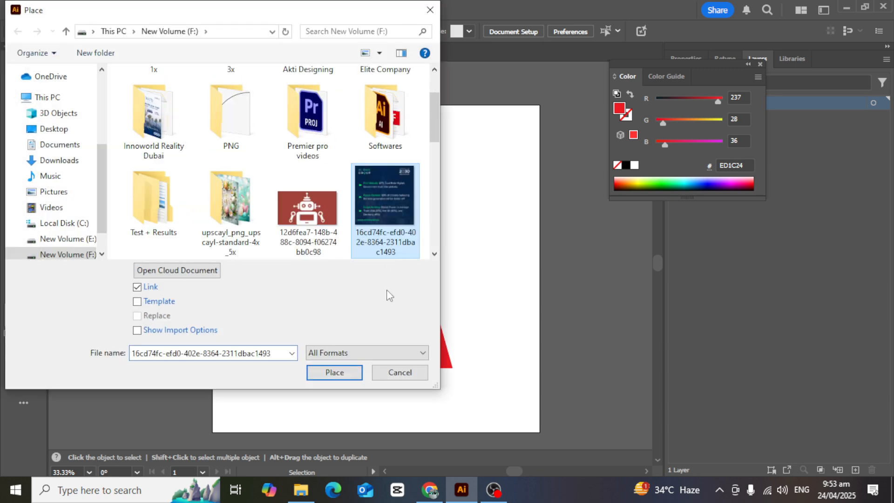
click(334, 372)
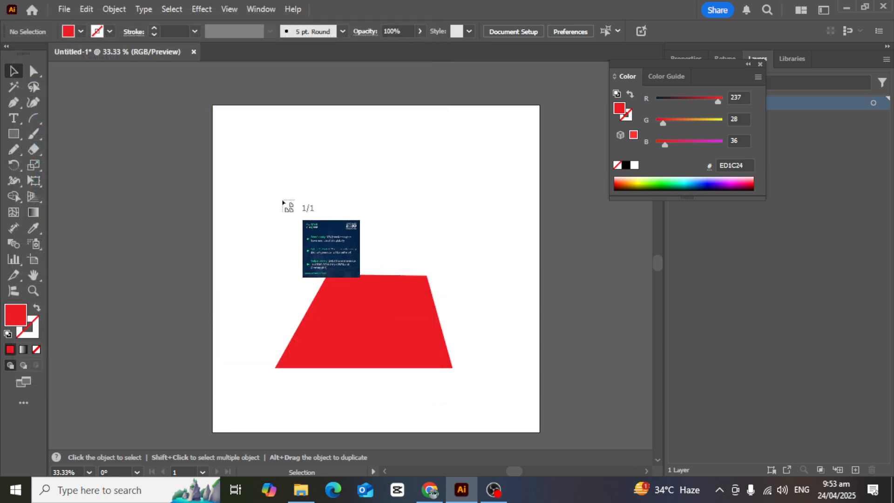
click(280, 198)
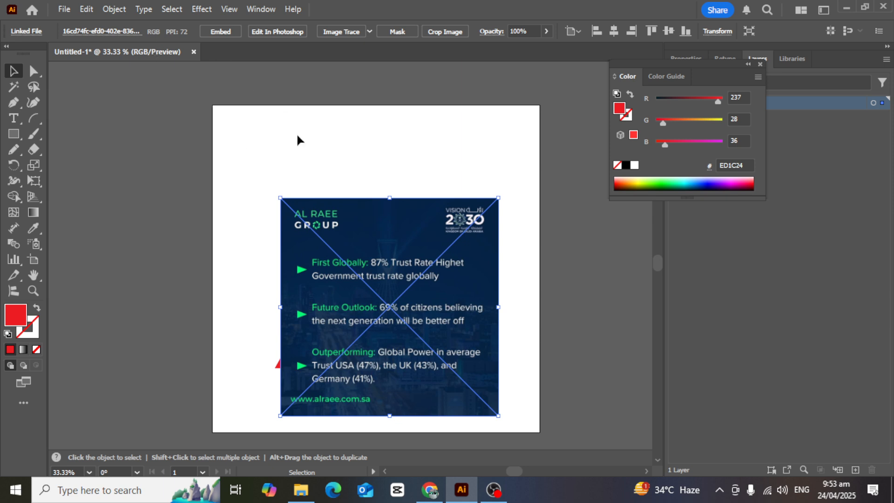
click(220, 32)
drag(403, 263, 389, 263)
Step: Send the image behind the red trapezoid and make a clipping mask from the two objects
scroll(389, 263, down, 1)
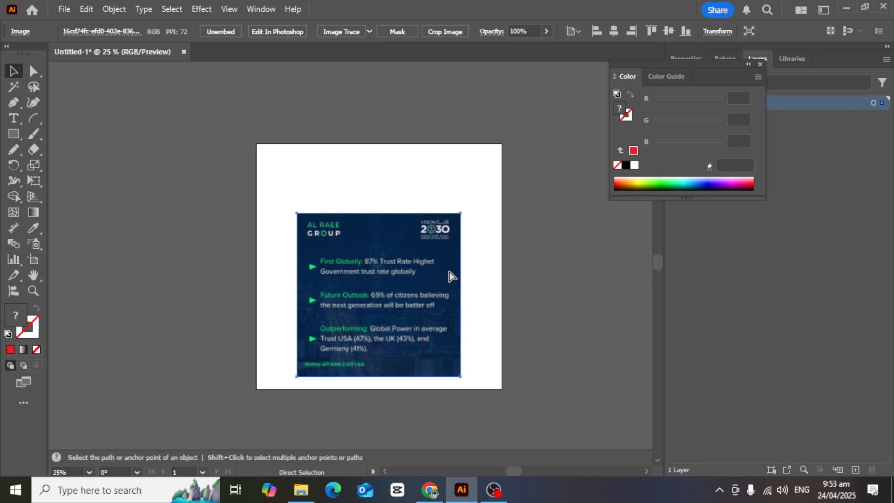
key(ctrl+shift+bracketleft)
shift+click(387, 298)
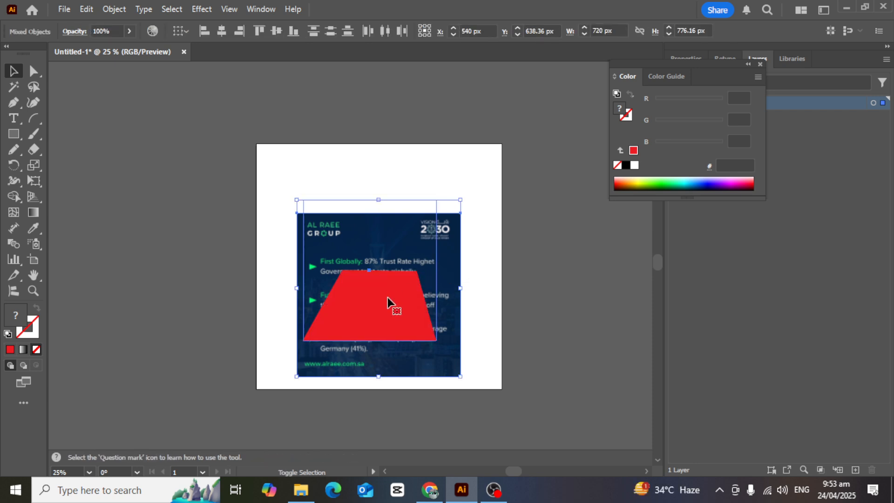
right_click(388, 298)
click(476, 328)
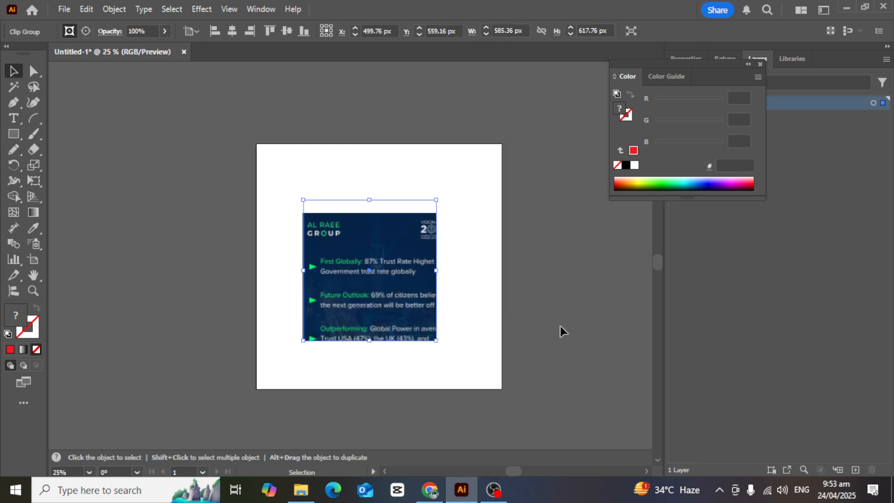
Step: Try moving the clipped image up the artboard, and undo both the move and the clipping mask
drag(401, 295, 398, 268)
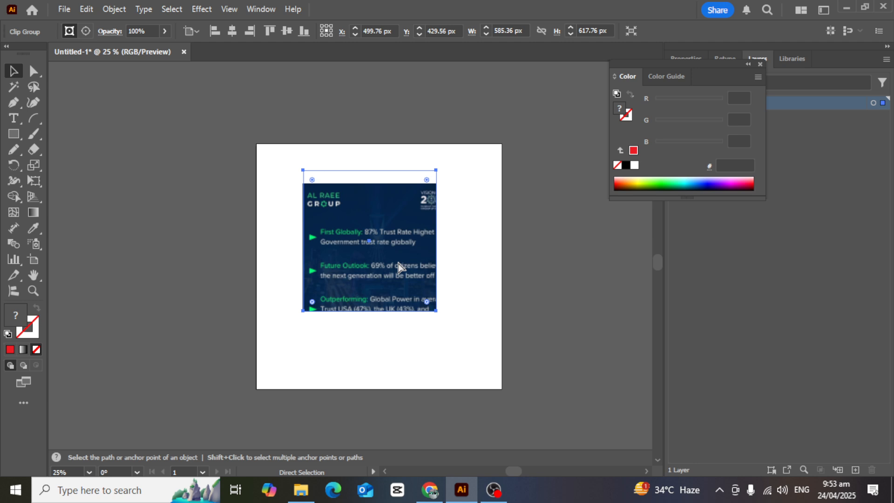
key(shift+Down)
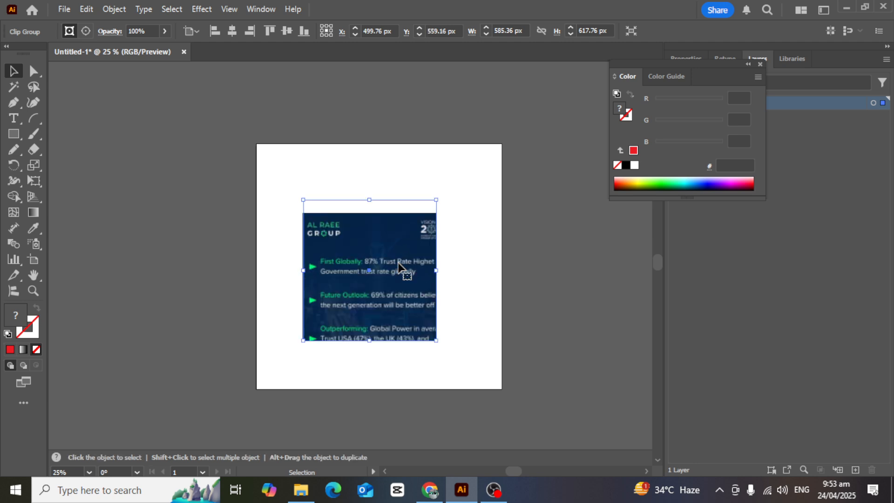
key(ctrl+alt+7)
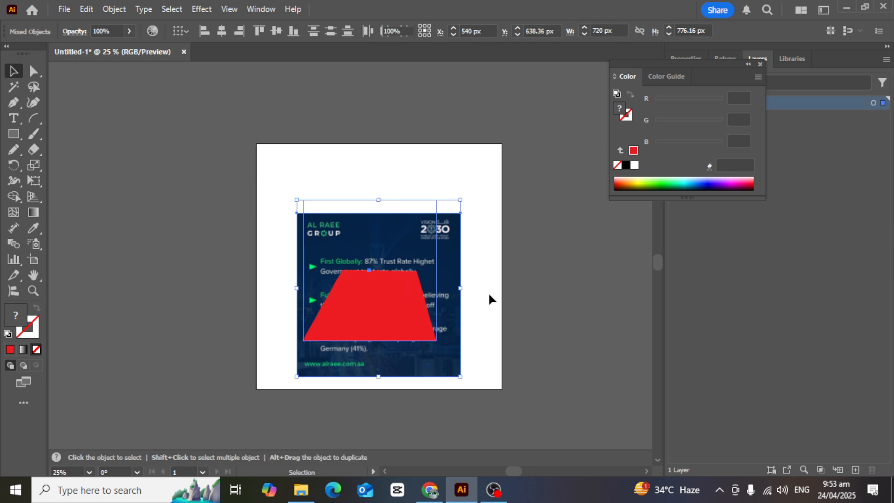
Step: Move the red trapezoid up and to the left off the image, undo the move and deselect it
click(488, 291)
drag(388, 318, 297, 254)
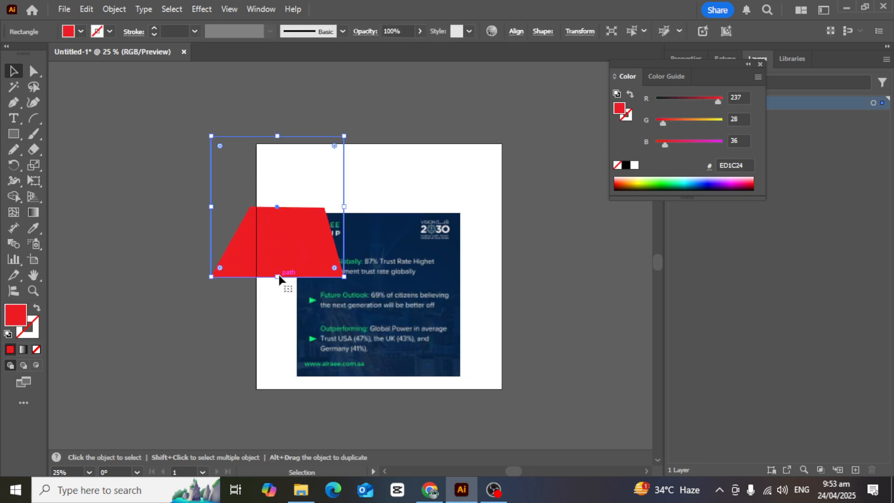
key(ctrl+z)
click(339, 187)
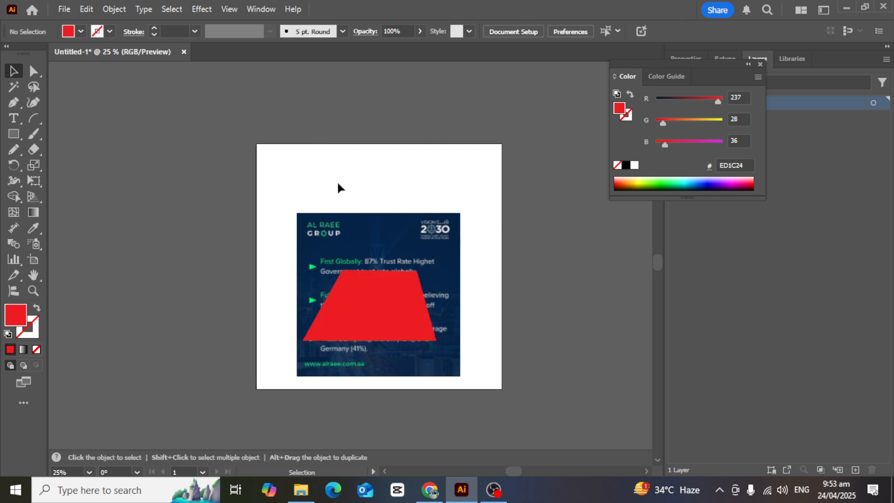
Step: Make a clipping mask from the image and the Free Distorted trapezoid again, and undo it
drag(549, 413, 409, 303)
right_click(410, 303)
click(514, 326)
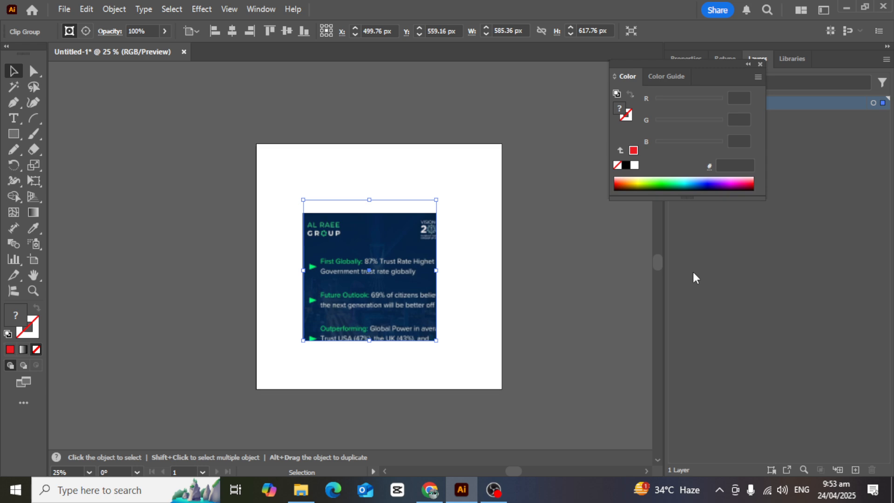
key(ctrl+z)
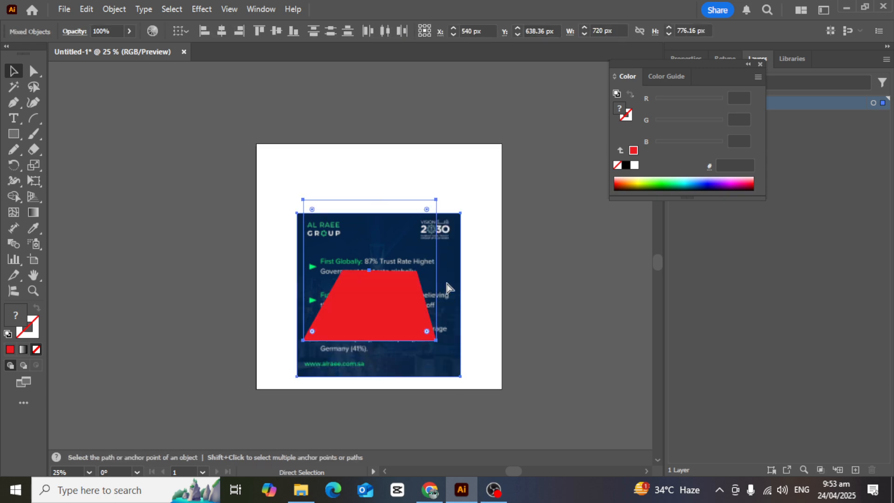
Step: Move the image and the red trapezoid apart, with the image over the artboard's left edge, and delete the trapezoid
drag(359, 299, 509, 296)
click(495, 243)
drag(373, 261, 255, 244)
drag(481, 307, 402, 302)
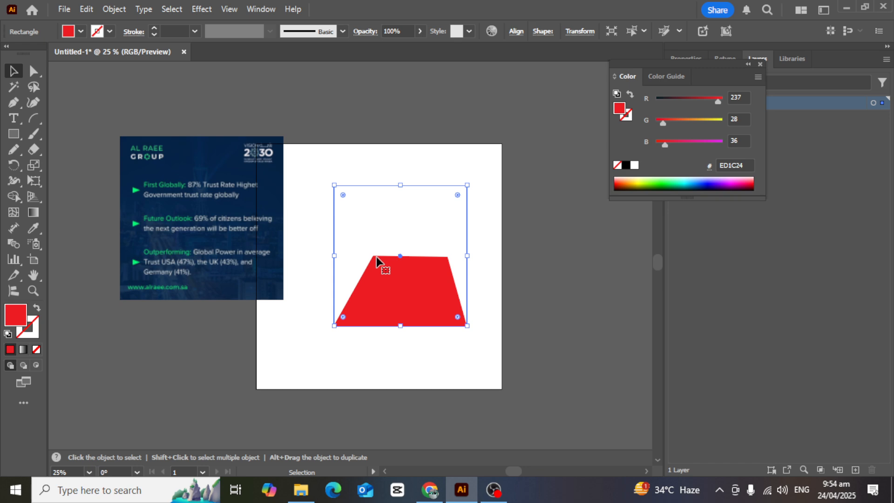
key(Delete)
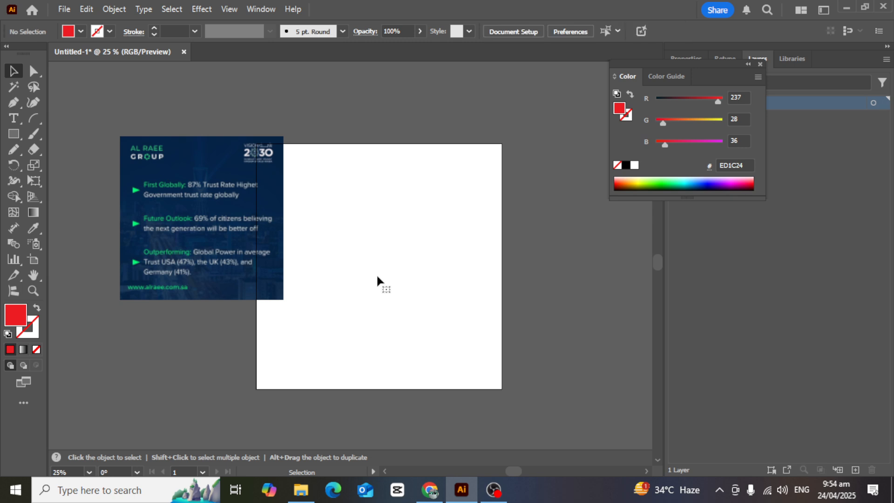
Step: Draw a new red rectangle on the artboard and reshape it into a trapezoid by moving both upper anchor points inward and down
click(14, 133)
drag(353, 212, 461, 336)
scroll(468, 328, up, 1)
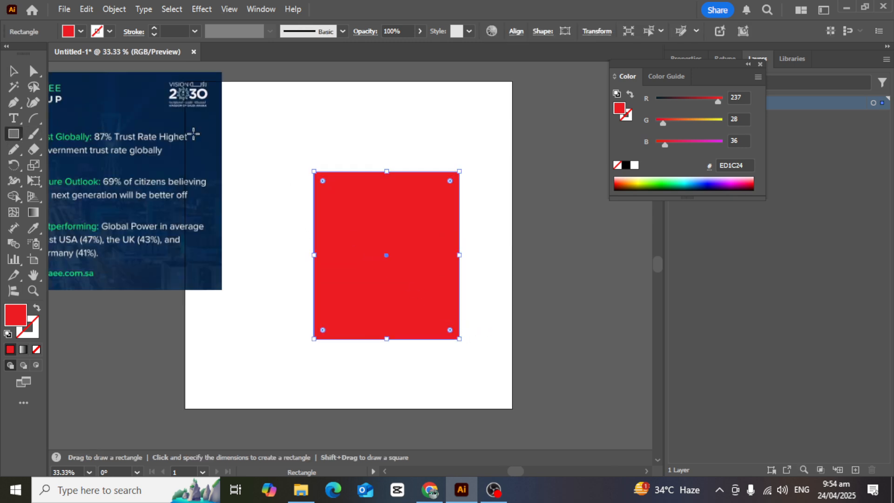
click(33, 71)
drag(315, 175, 356, 250)
drag(459, 172, 437, 252)
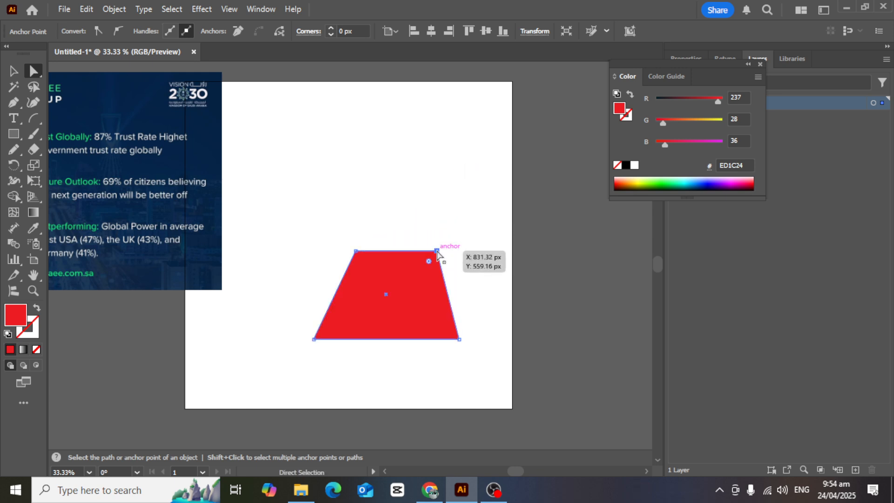
key(v)
click(285, 183)
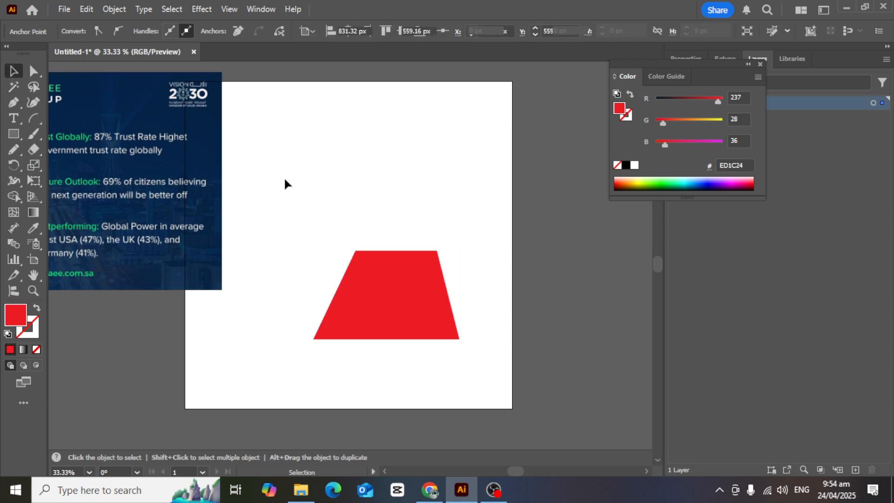
Step: Move the image behind the new red trapezoid and make a clipping mask from the two objects
drag(176, 194, 408, 295)
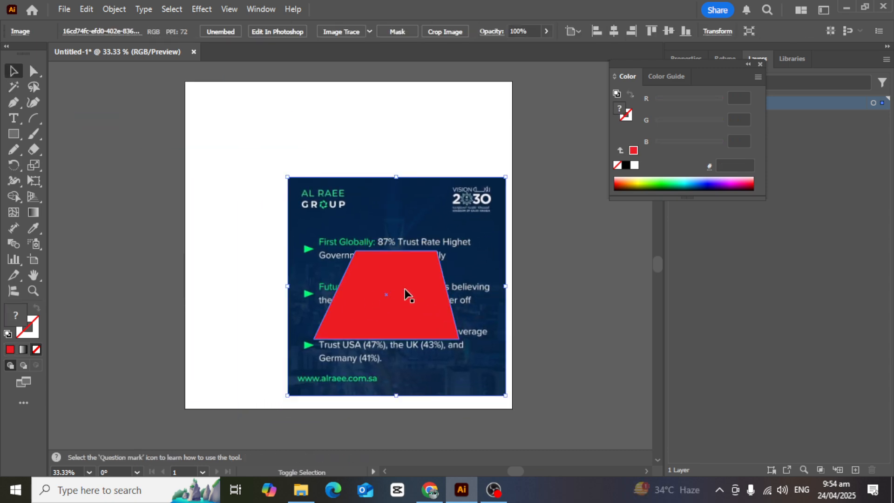
drag(246, 140, 459, 355)
right_click(389, 354)
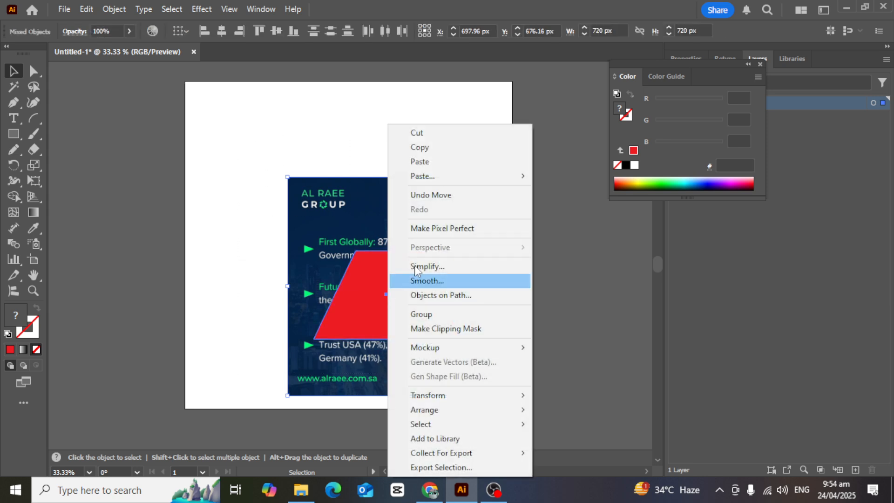
click(448, 329)
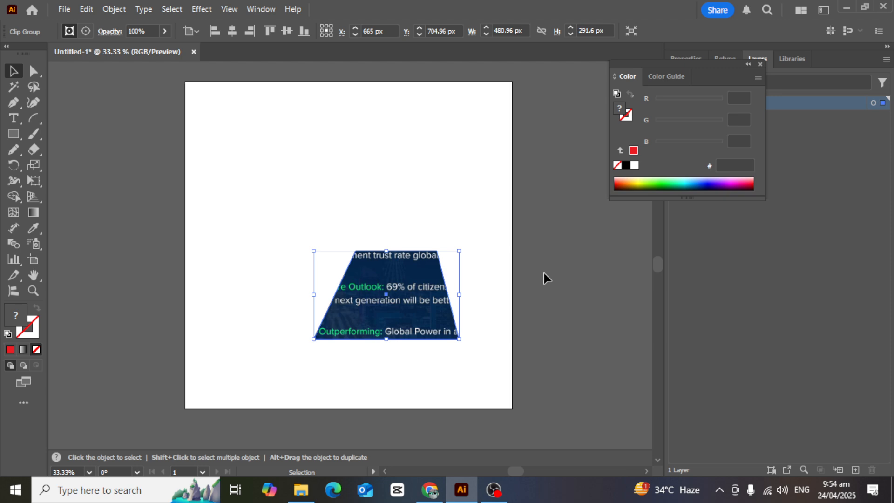
Step: Undo the clipping mask and delete both the red trapezoid and the image
key(ctrl+z)
click(427, 286)
mouse_move(385, 281)
mouse_down()
mouse_move(197, 239)
mouse_move(391, 274)
mouse_up()
click(426, 253)
key(Delete)
key(Delete)
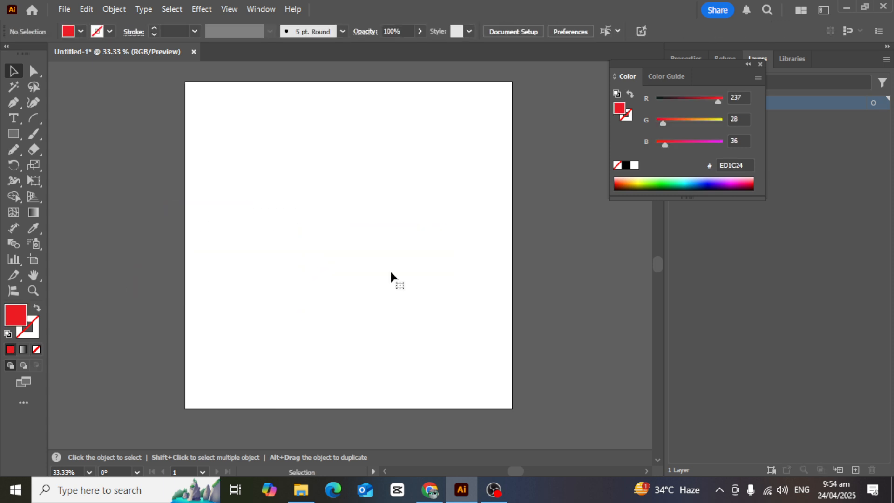
Step: Draw a straight horizontal line across the upper half of the artboard and deselect it
click(32, 118)
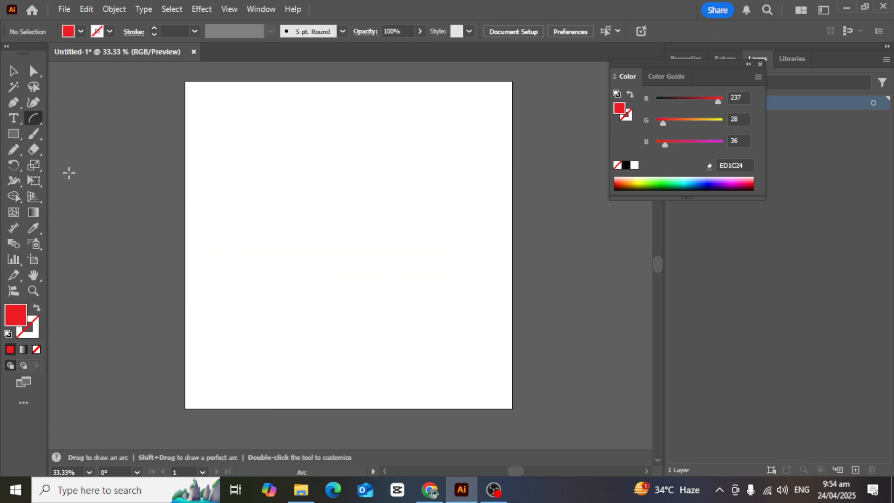
click(14, 152)
click(34, 118)
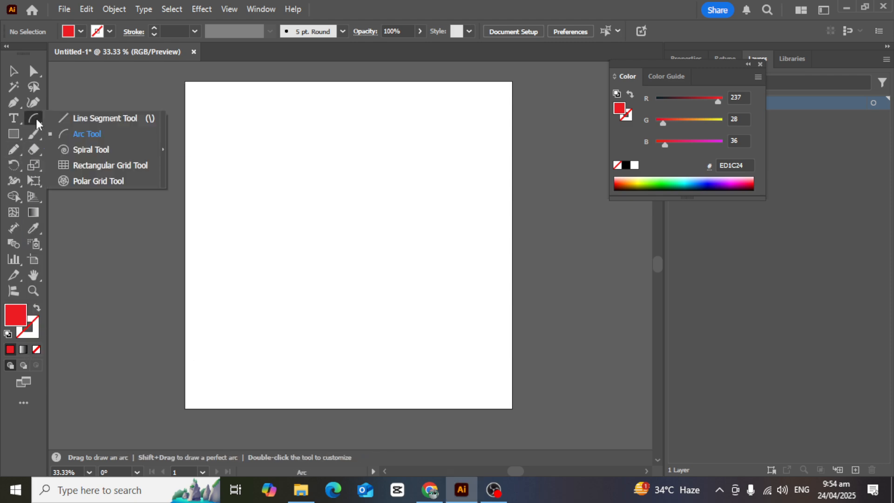
click(93, 119)
mouse_move(225, 215)
mouse_down()
mouse_move(449, 237)
mouse_move(460, 216)
mouse_up()
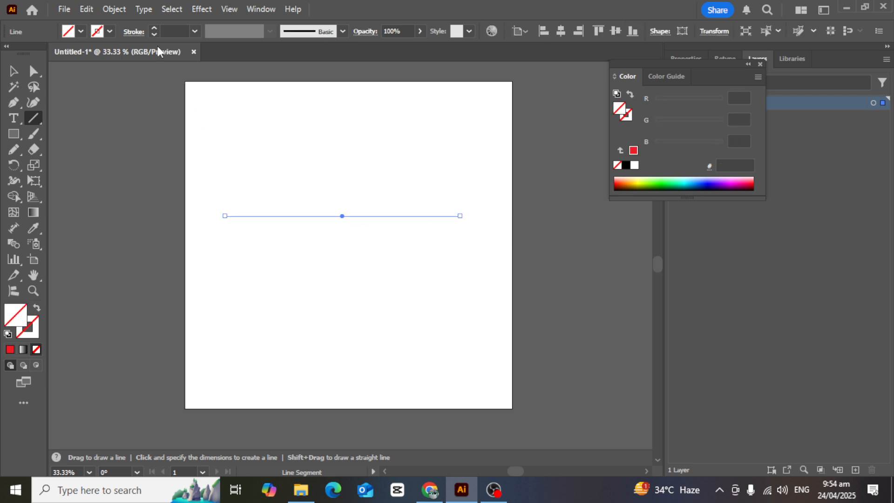
click(110, 31)
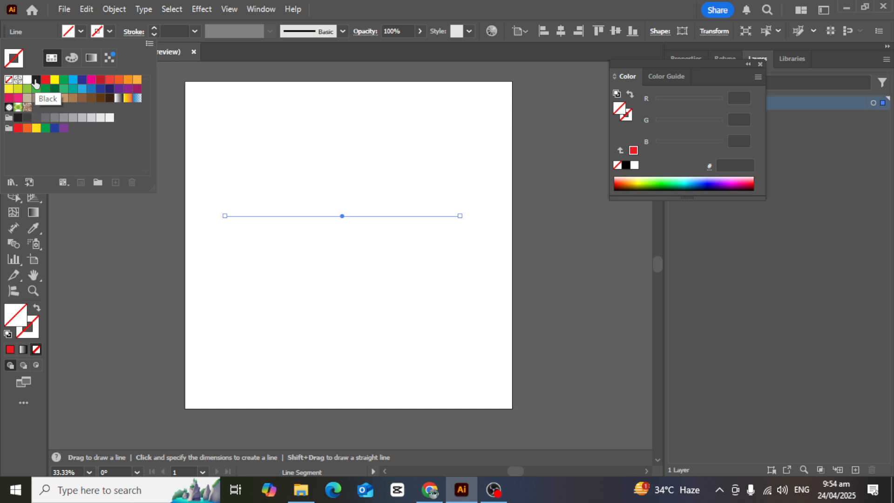
key(Escape)
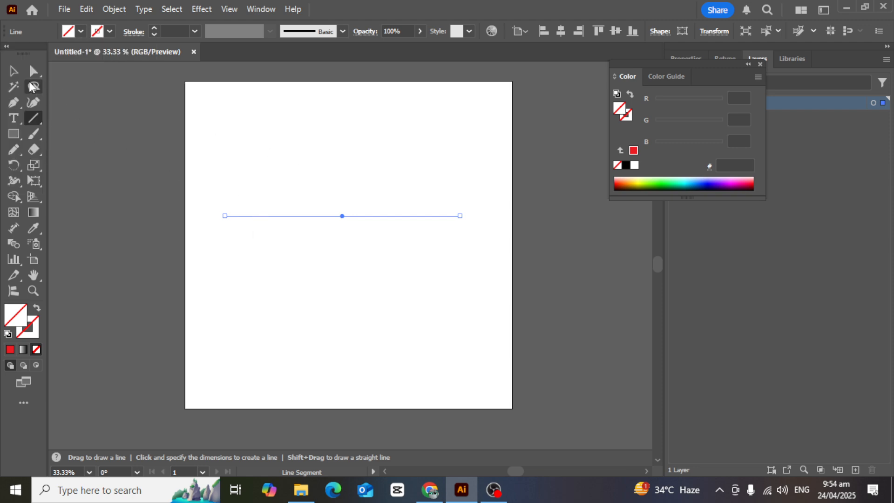
key(v)
key(ctrl+shift+a)
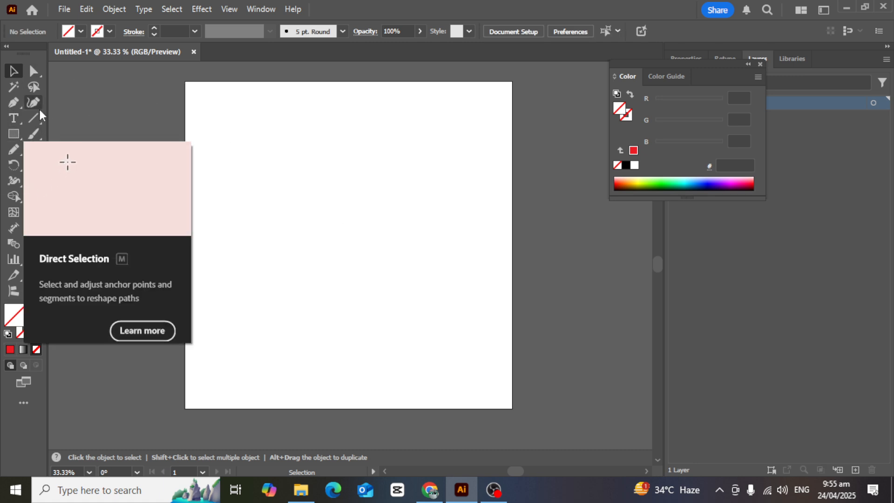
Step: Add the placeholder point text "Lorem ipsum", scale it up to about 149.56 pt and place it in the artboard's upper half
click(14, 120)
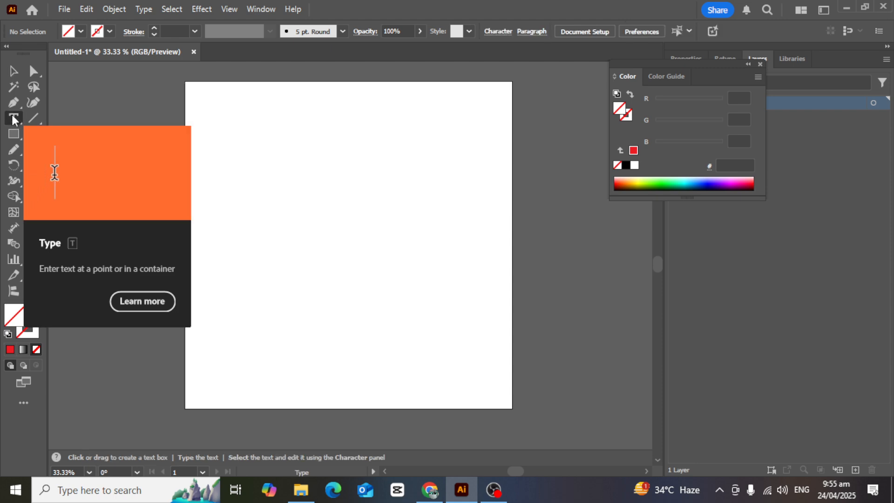
click(271, 183)
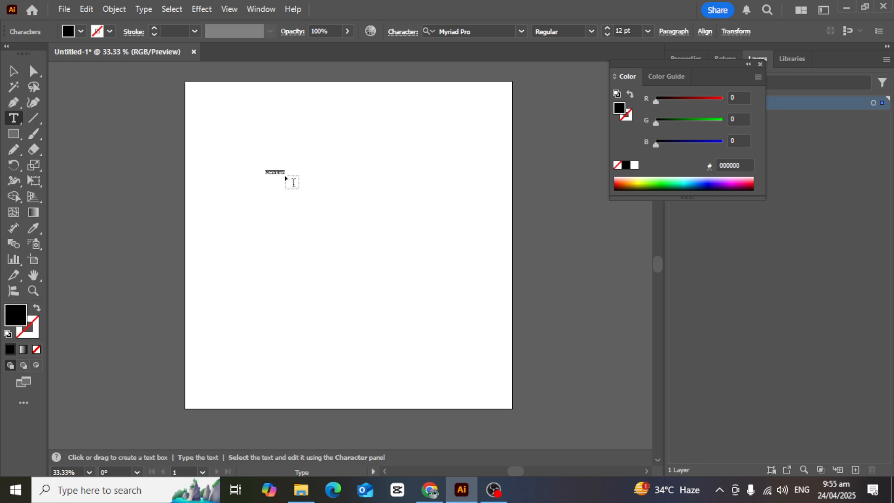
key(Escape)
drag(286, 177, 399, 196)
drag(333, 205, 371, 211)
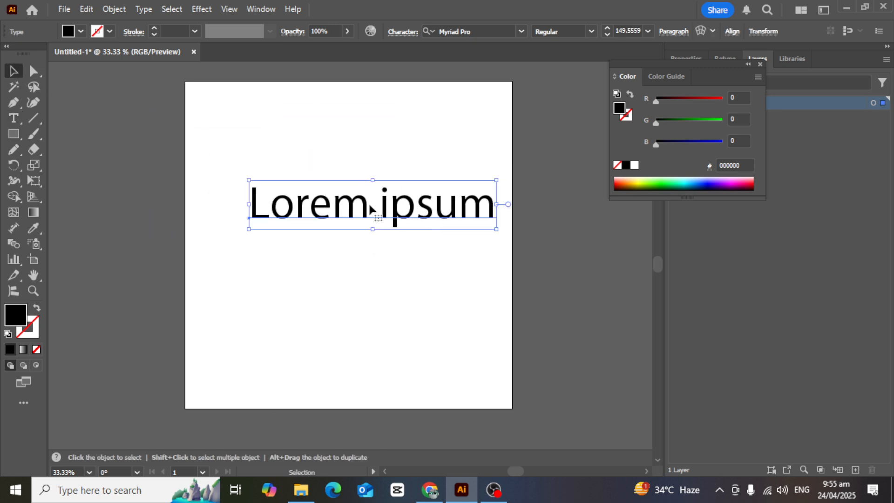
Step: Break the text into two lines, "Lorem" above "ipsum", and move it towards the artboard's middle
double_click(378, 203)
click(378, 203)
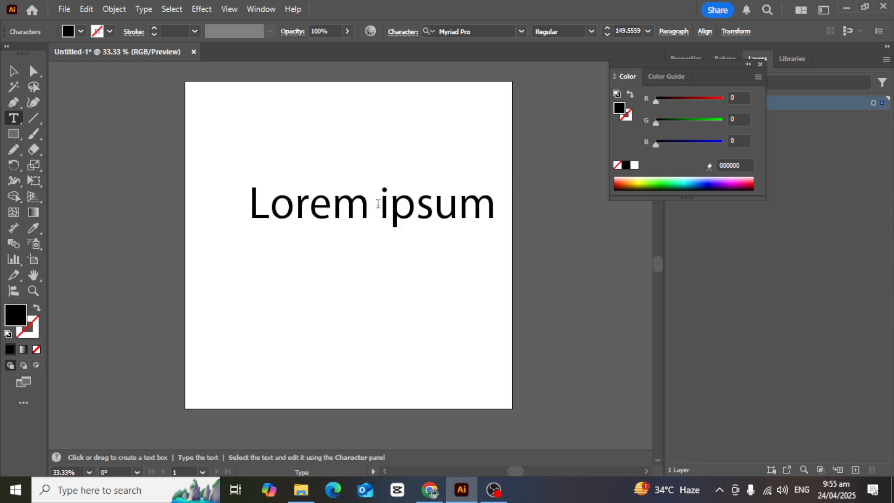
key(Return)
key(Escape)
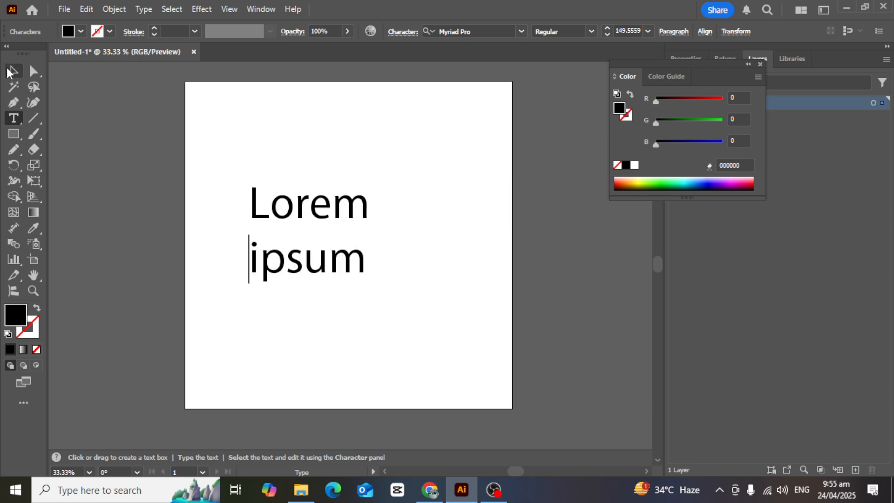
drag(317, 194, 345, 211)
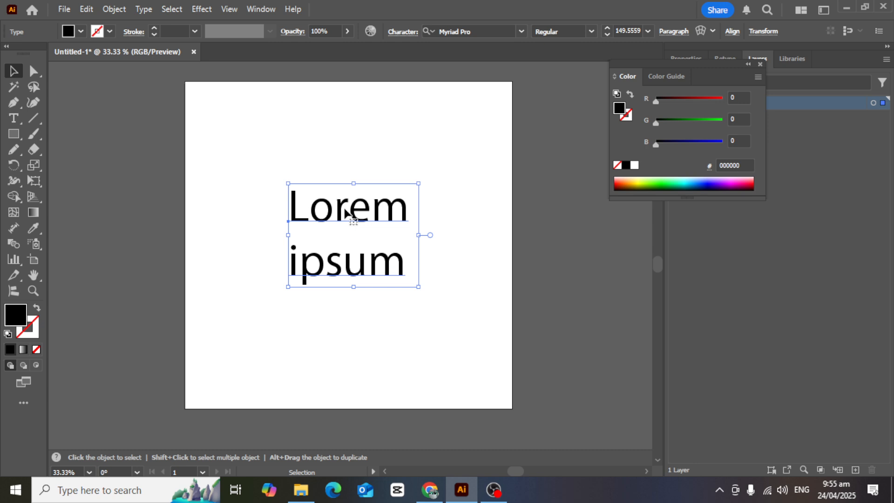
Step: Try to warp the text with Free Transform's Free Distort and Perspective Distort by pulling its lower-left corner outward
click(33, 181)
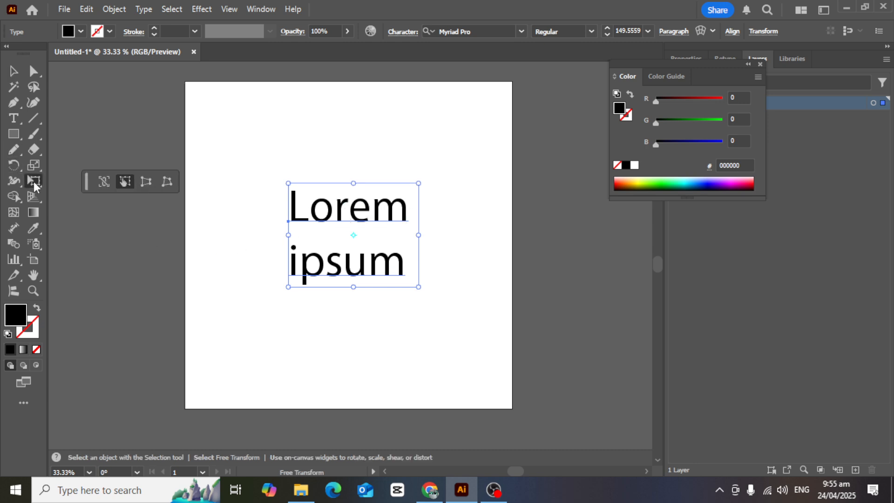
click(145, 182)
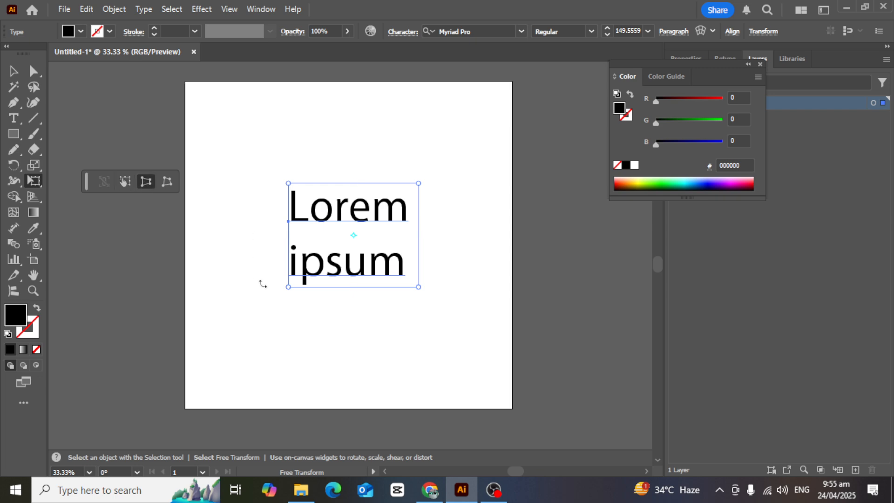
click(167, 182)
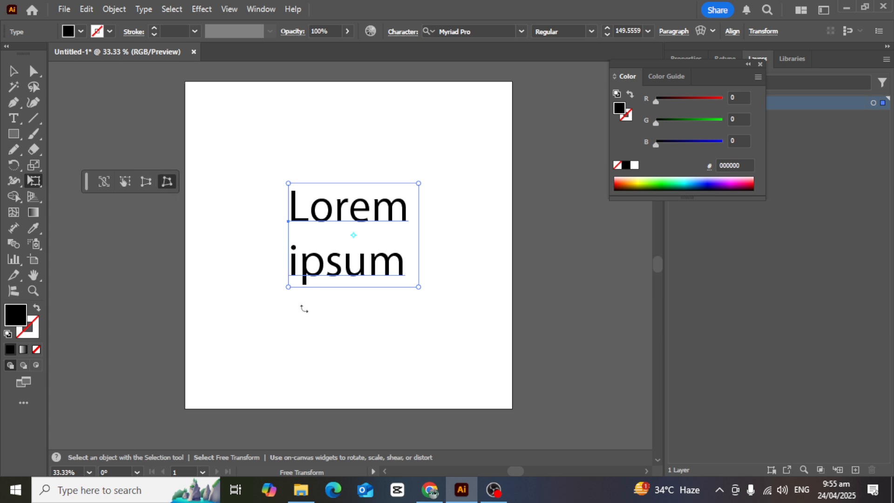
drag(288, 288, 247, 333)
click(146, 182)
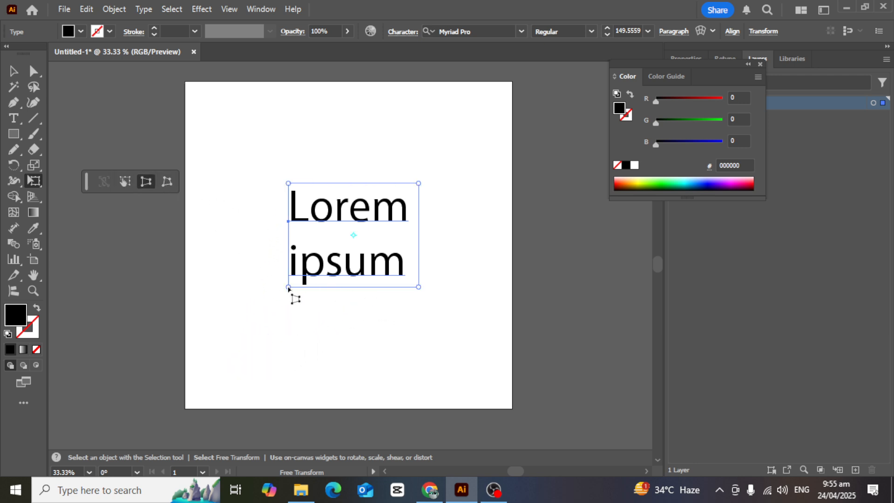
drag(288, 288, 173, 347)
key(v)
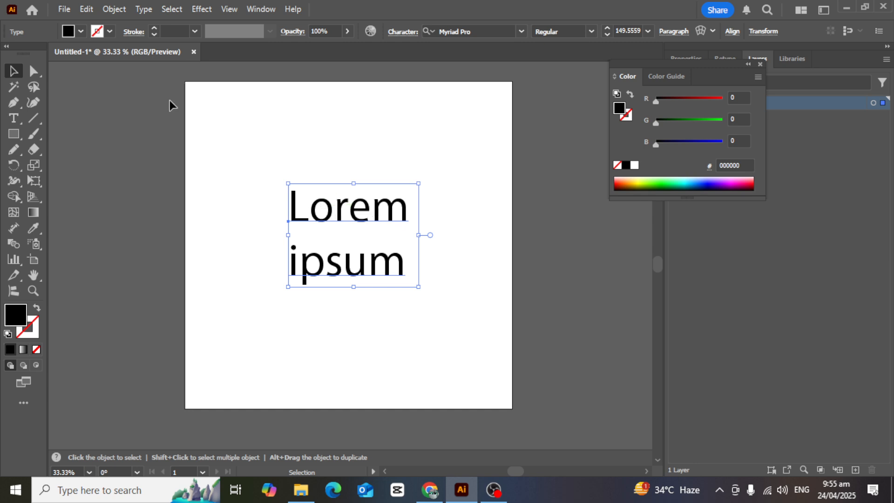
Step: Expand the "Lorem ipsum" text into a group of vector outlines
click(114, 8)
click(163, 197)
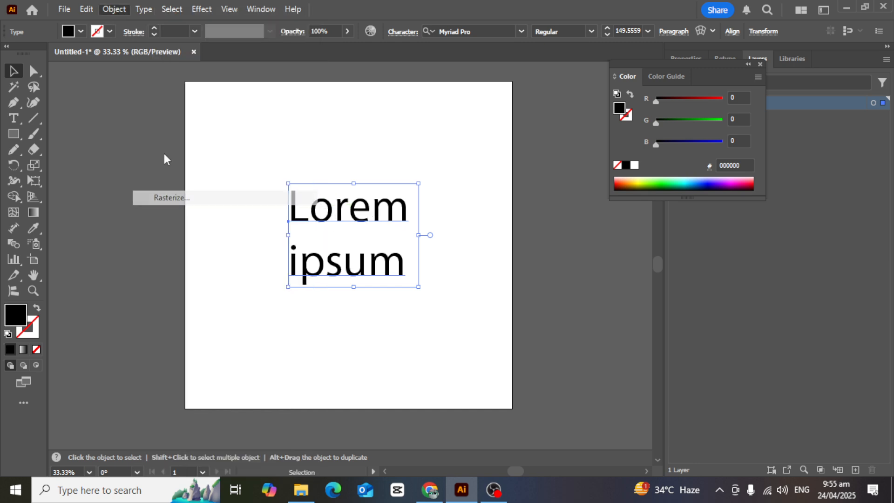
click(416, 319)
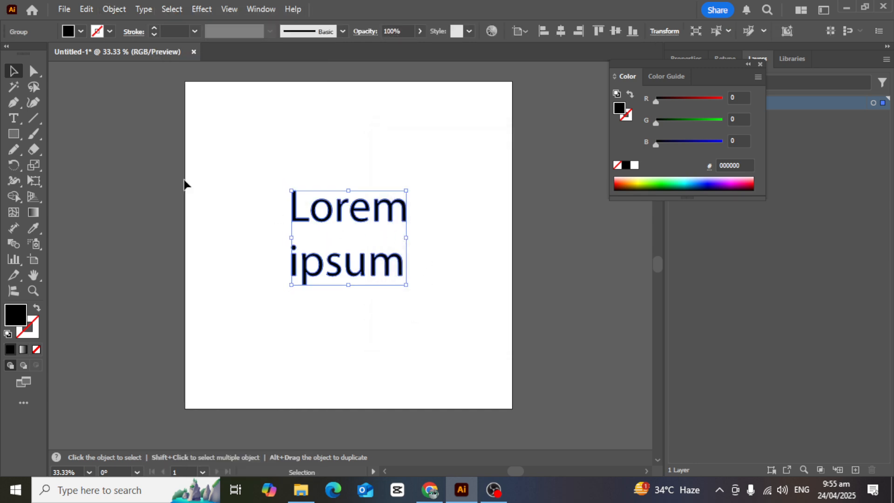
Step: Free Distort the expanded "Lorem ipsum" outlines into a trapezoid, spreading the lower corners outward and pulling the upper corners inward and down
click(34, 165)
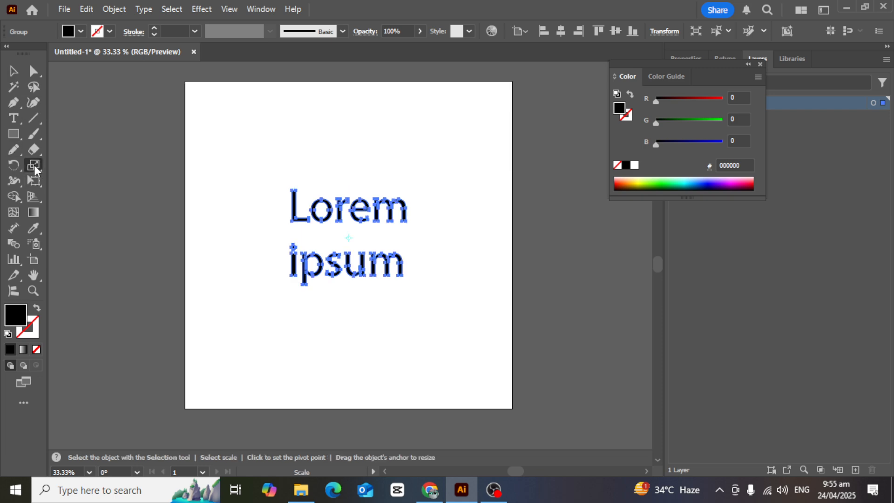
click(33, 179)
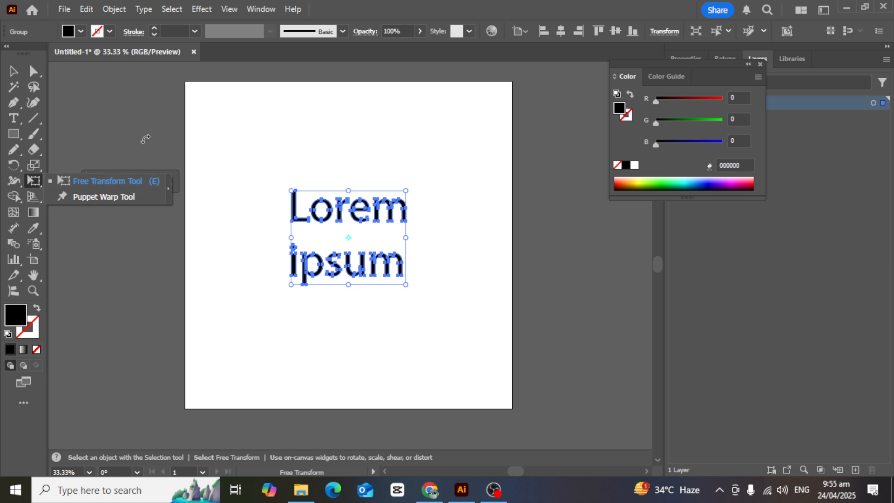
click(107, 181)
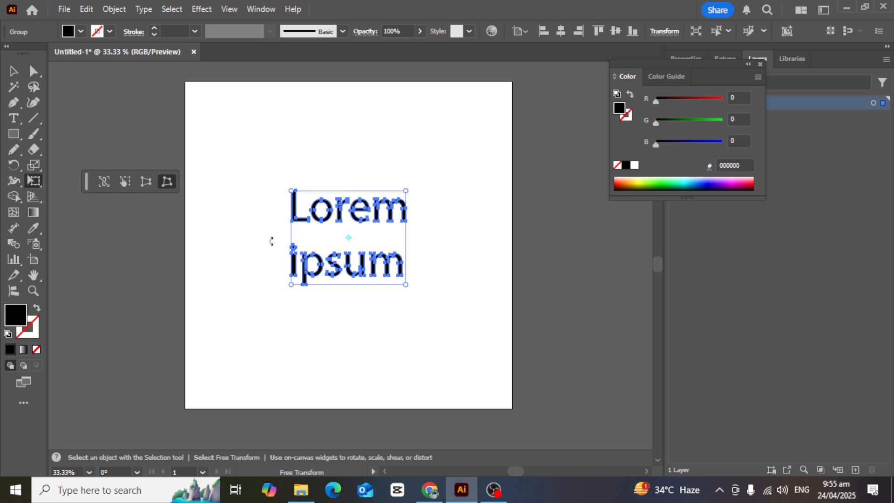
drag(291, 284, 216, 349)
drag(408, 286, 496, 369)
drag(294, 190, 317, 222)
drag(407, 192, 401, 220)
Step: Refine the text trapezoid by extending both lower corners further and lowering both upper corners slightly, leaving the text deselected
drag(212, 350, 196, 375)
drag(497, 370, 503, 386)
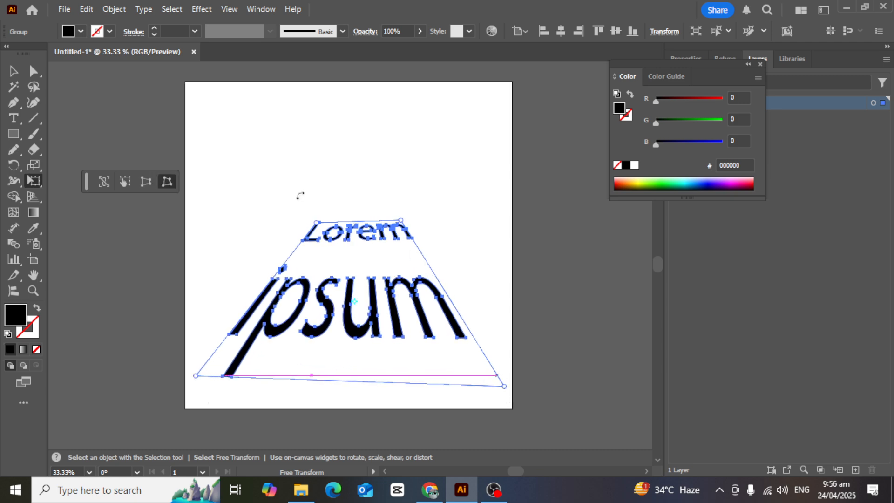
drag(317, 223, 323, 229)
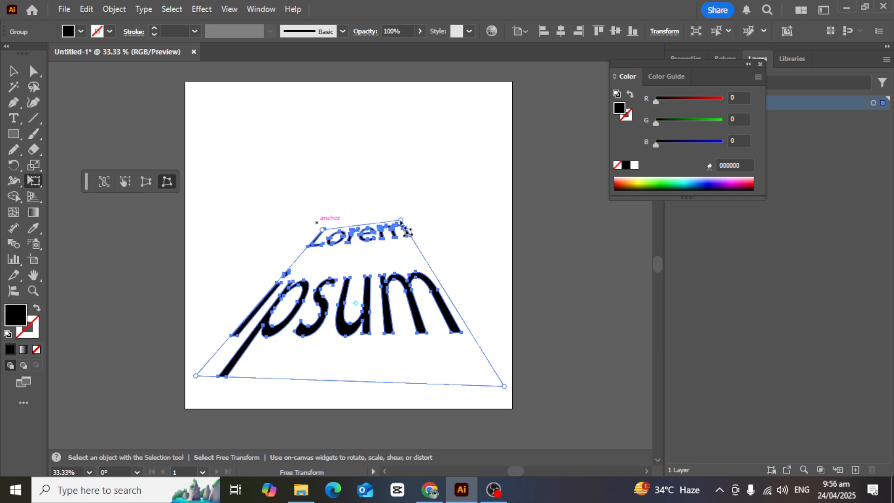
mouse_move(401, 220)
mouse_down()
mouse_move(393, 196)
mouse_move(399, 234)
mouse_move(410, 231)
mouse_up()
key(v)
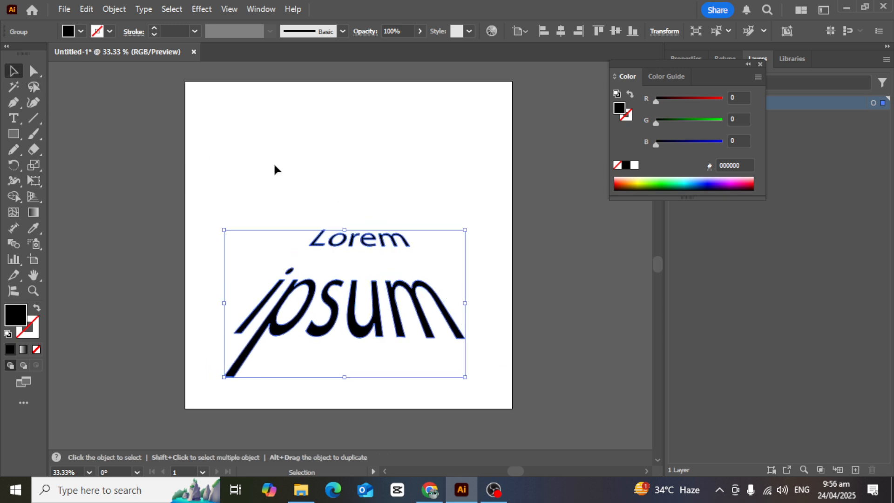
click(273, 168)
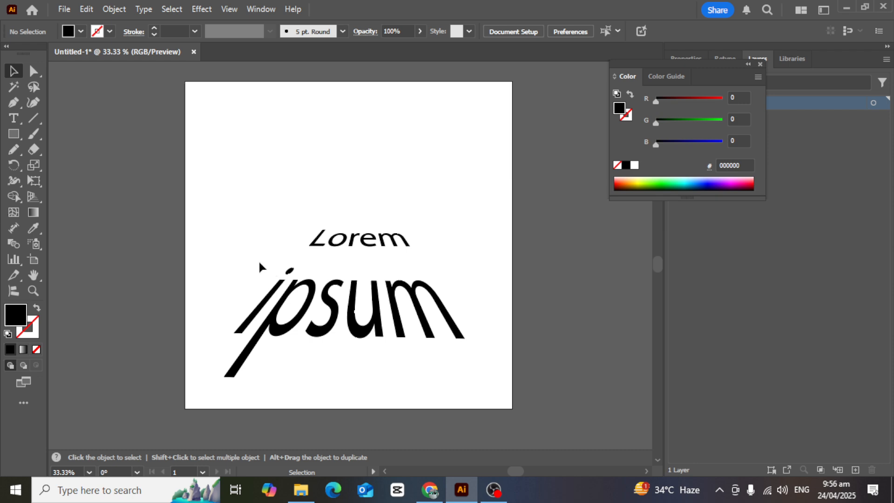
Step: Replace the distorted text with new one-line "Lorem ipsum" point text, scaled up to about 144.8 pt in the artboard's upper half
key(ctrl+a)
key(Delete)
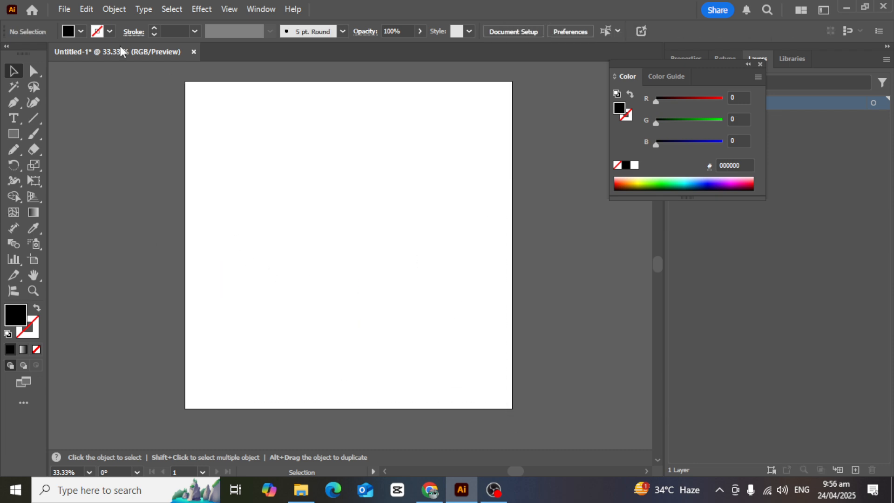
click(12, 121)
click(273, 167)
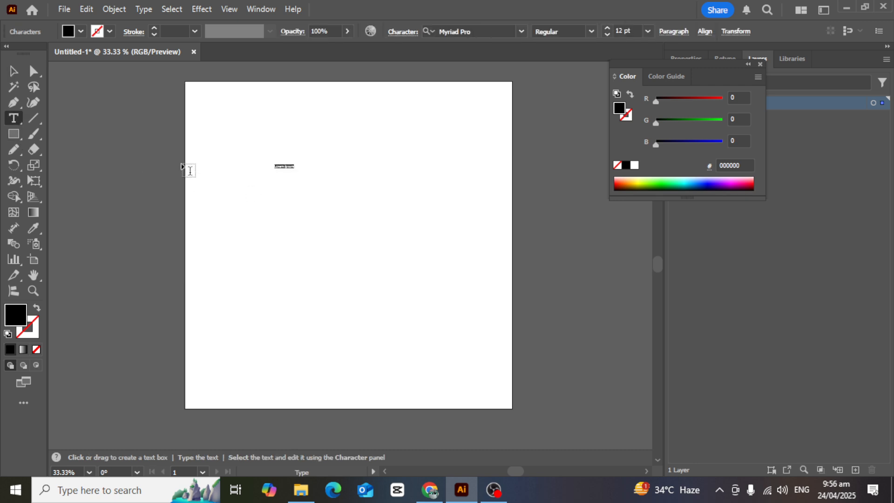
key(Escape)
drag(296, 171, 398, 253)
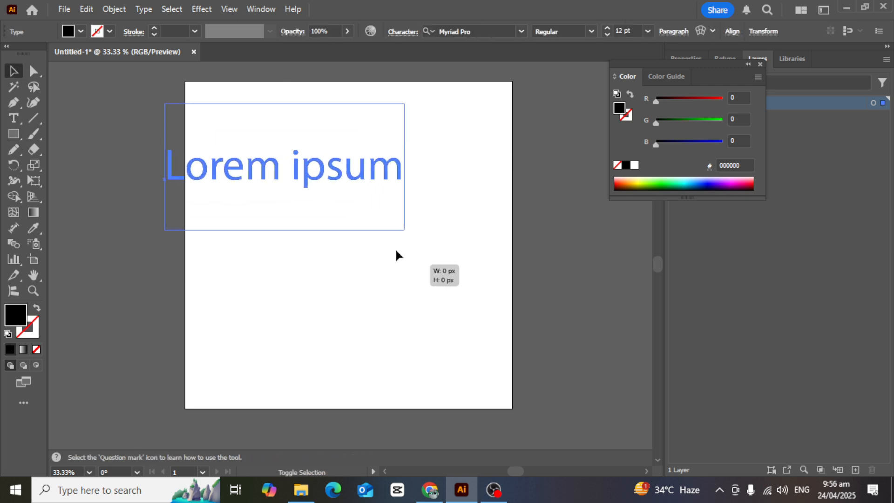
drag(384, 198, 415, 211)
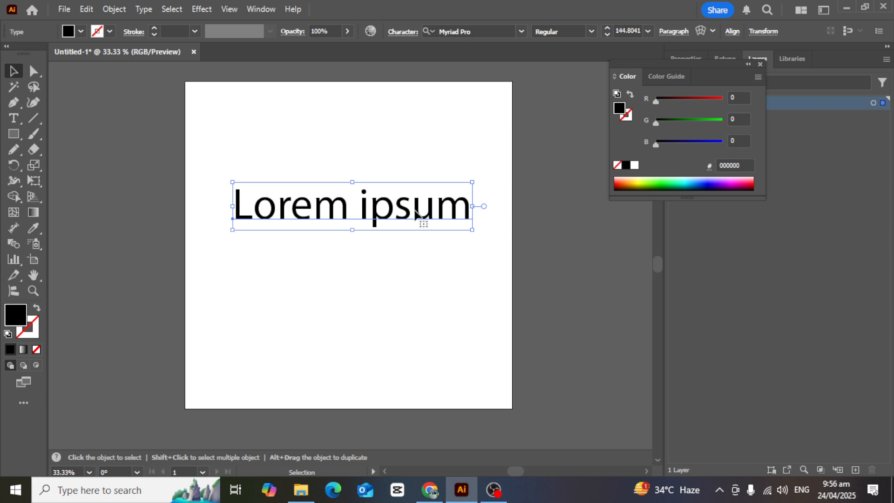
Step: Try to Free Distort the live "Lorem ipsum" text by pulling its two lower corners downward and outward
click(39, 165)
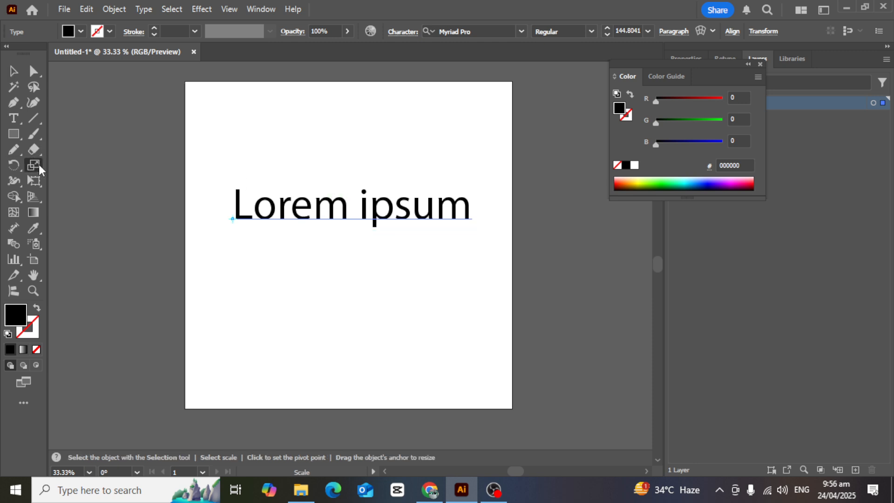
click(40, 168)
click(34, 181)
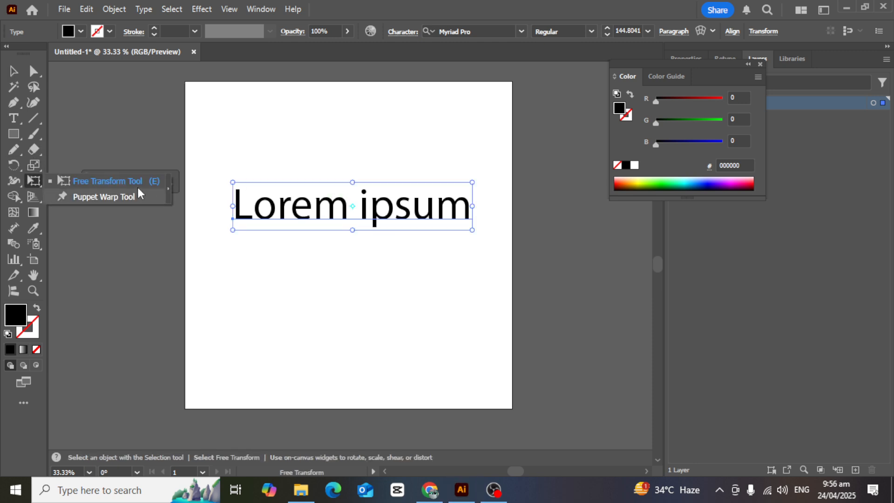
click(167, 181)
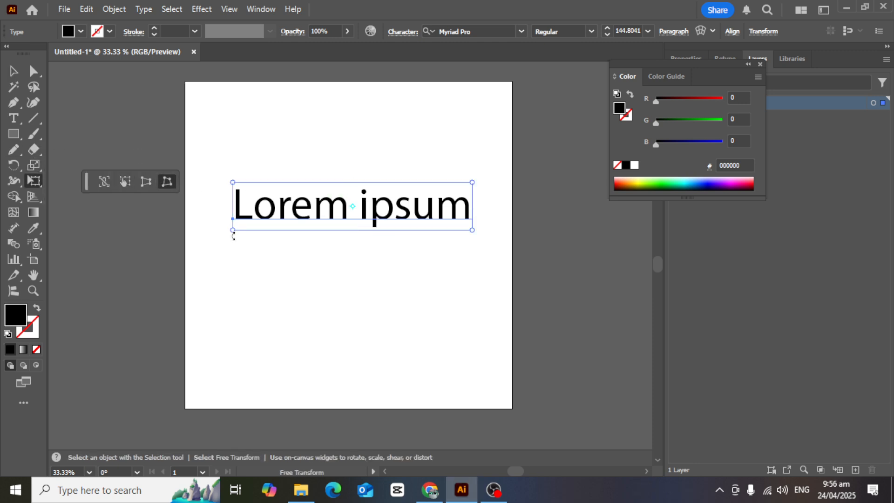
drag(233, 230, 170, 363)
drag(476, 235, 504, 309)
drag(472, 230, 512, 339)
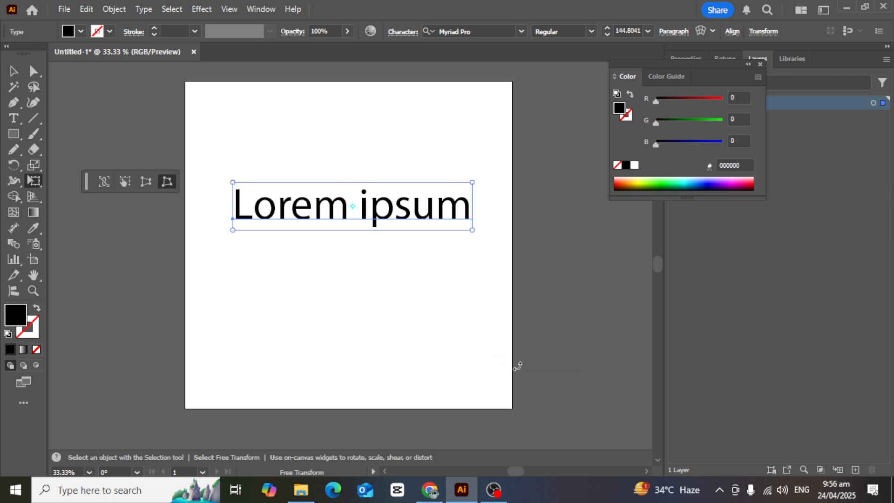
Step: Expand the one-line "Lorem ipsum" text into vector outlines with the Object and Fill options enabled
click(114, 9)
click(118, 9)
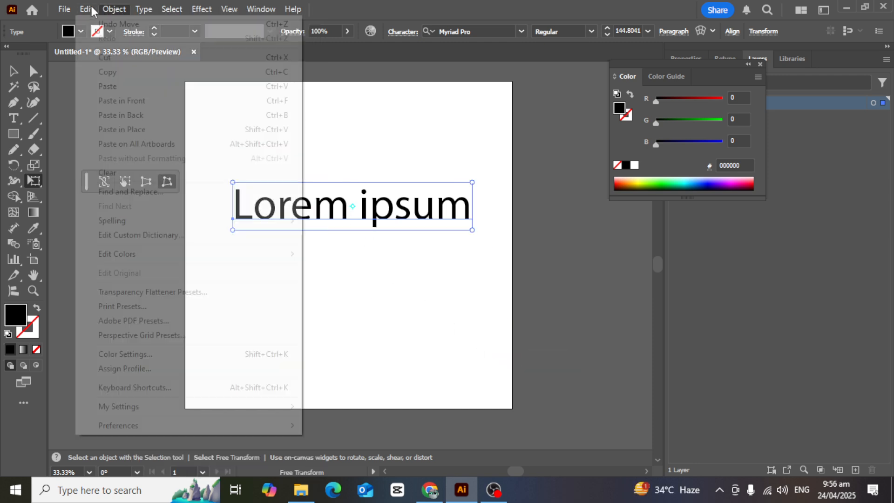
click(120, 7)
click(170, 154)
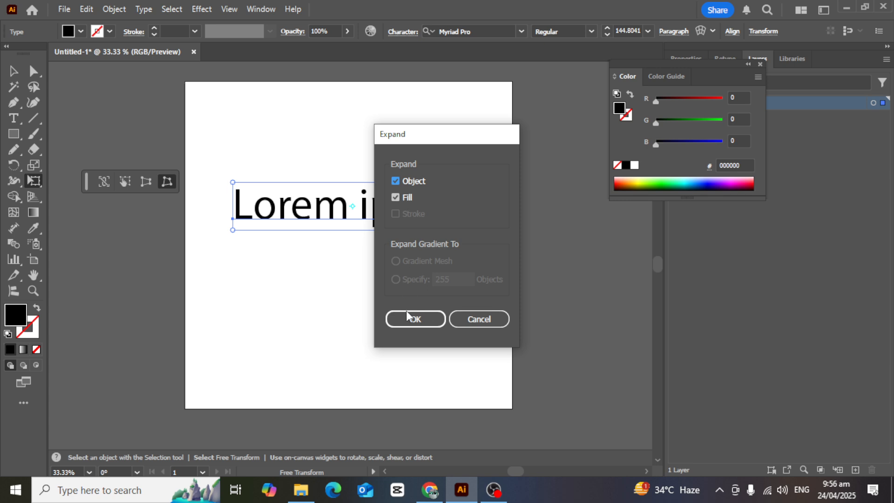
click(417, 320)
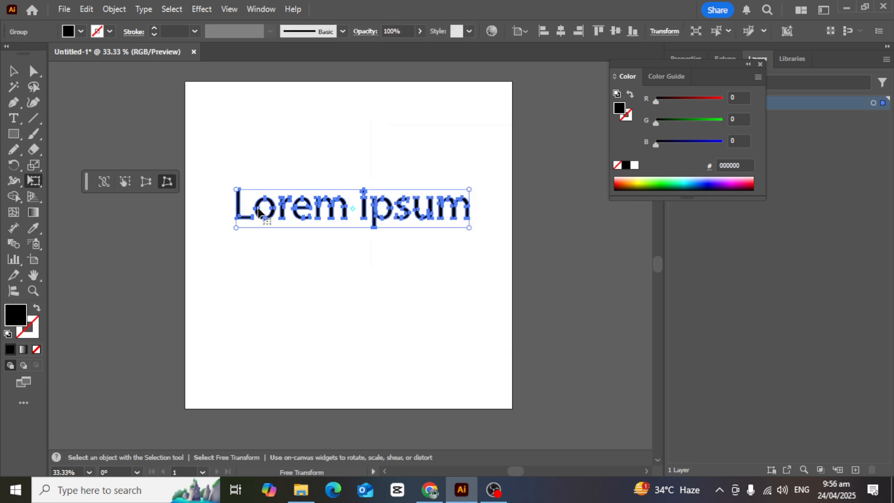